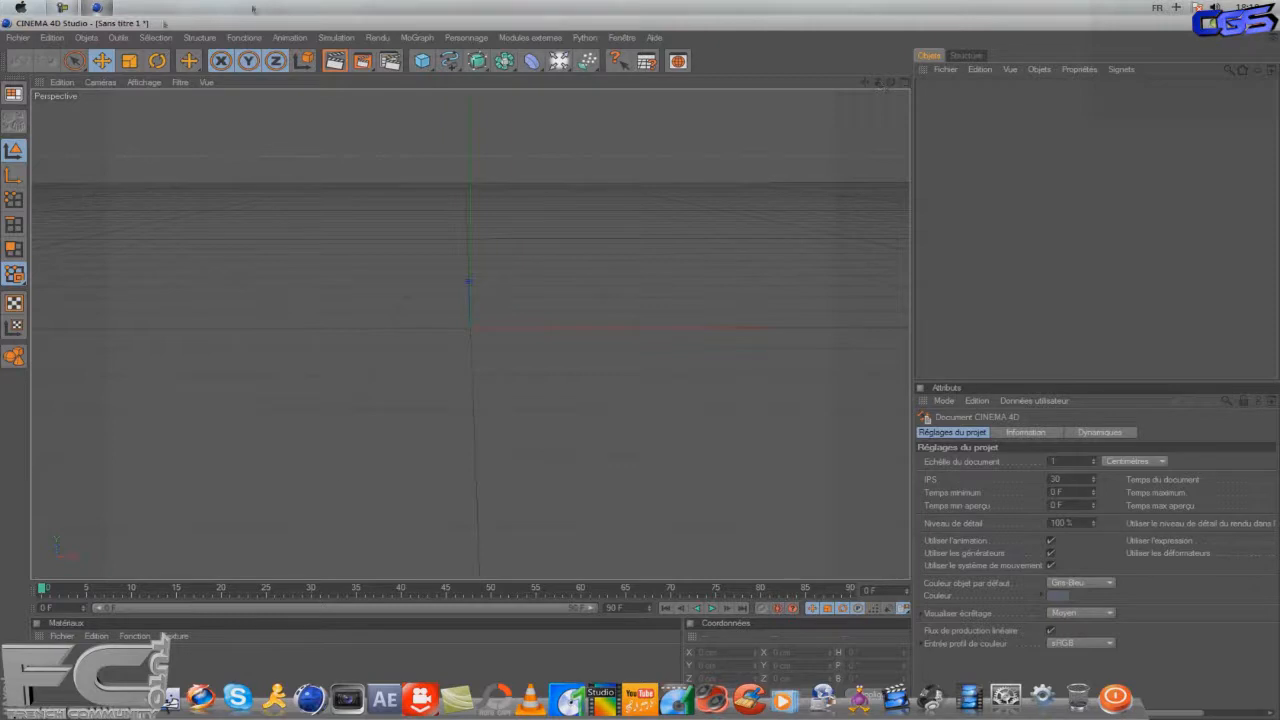
Show the "intro finale" video in the CODGAMERSTUDIO documents folder, and close the folder.
{"action": "left_click", "coordinate": [20, 8]}
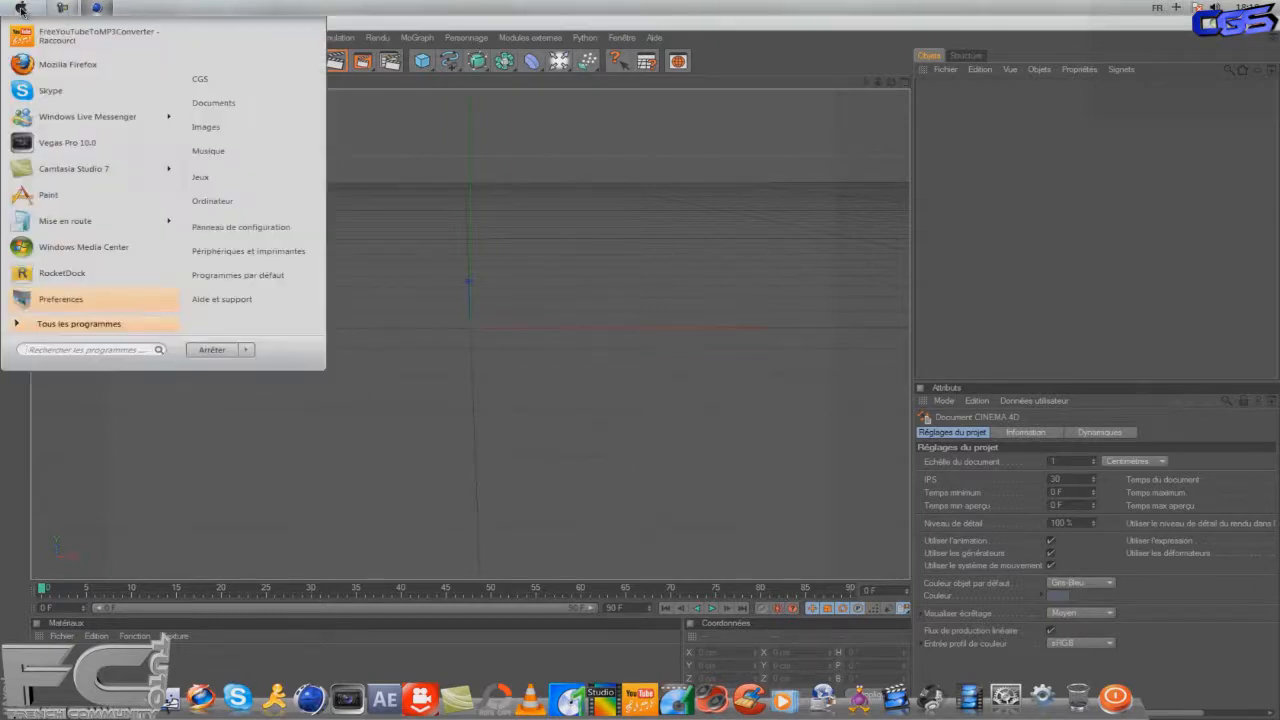
{"action": "left_click", "coordinate": [246, 107]}
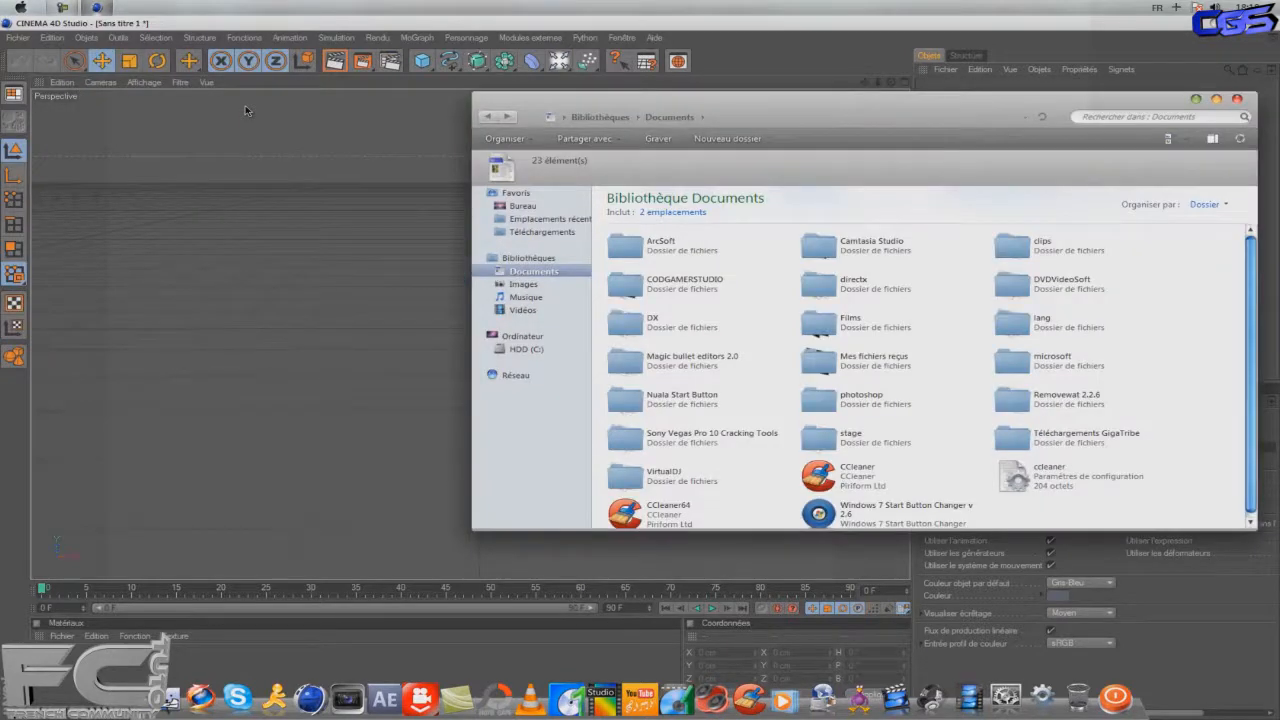
{"action": "double_click", "coordinate": [718, 283]}
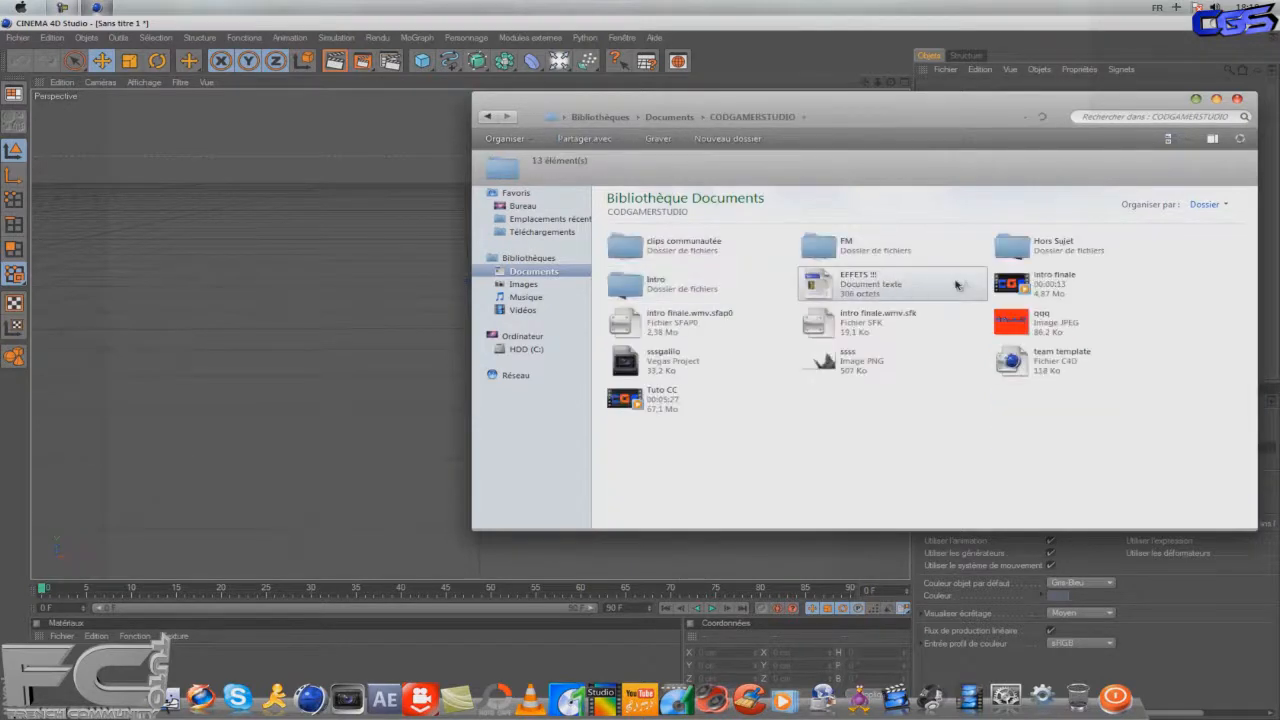
{"action": "left_click", "coordinate": [1037, 288]}
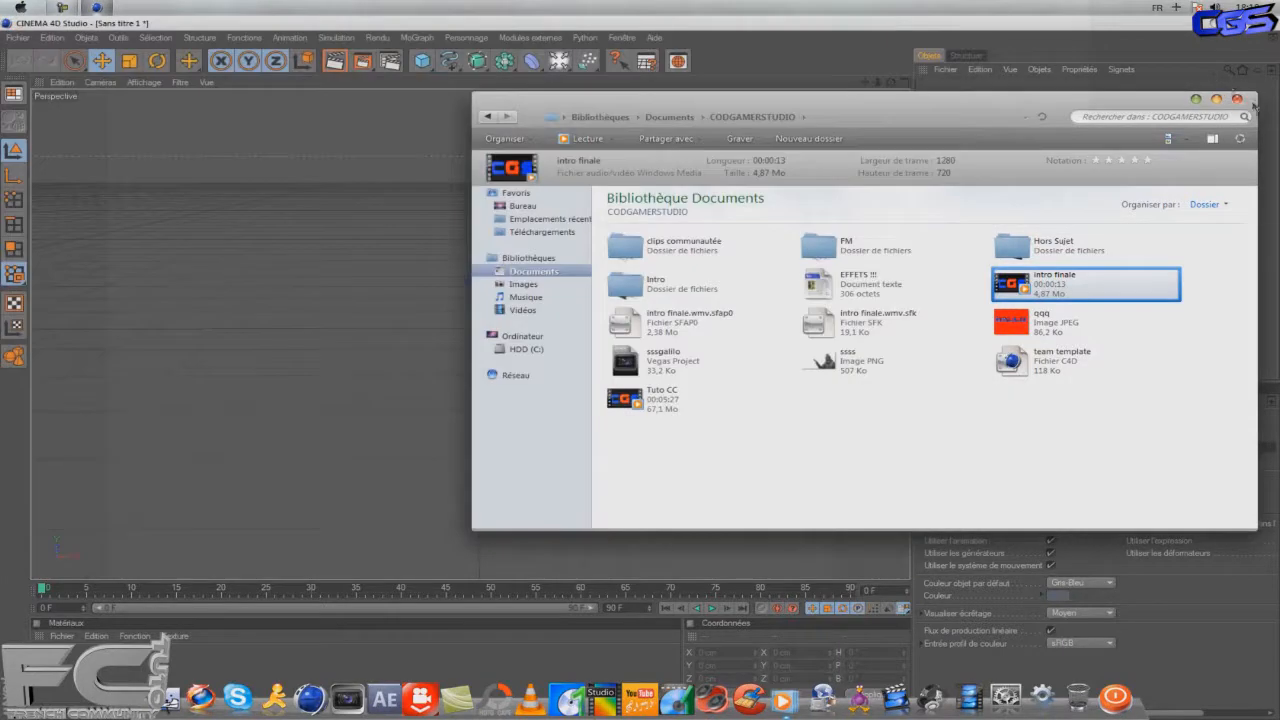
{"action": "left_click", "coordinate": [1238, 100]}
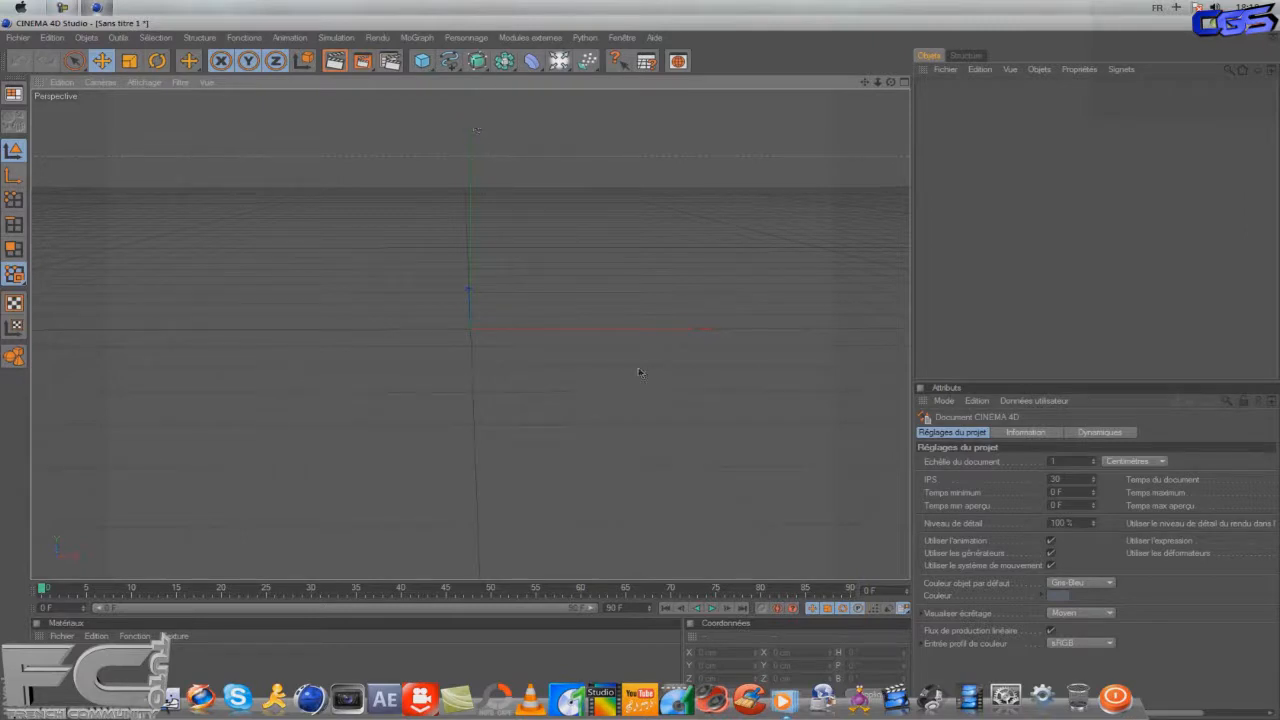
Add a MoGraph text object placed at about X -333 cm and set its depth to 80.
{"action": "left_click_drag", "start_coordinate": [480, 341], "coordinate": [480, 341], "text": "alt"}
{"action": "left_click", "coordinate": [428, 41]}
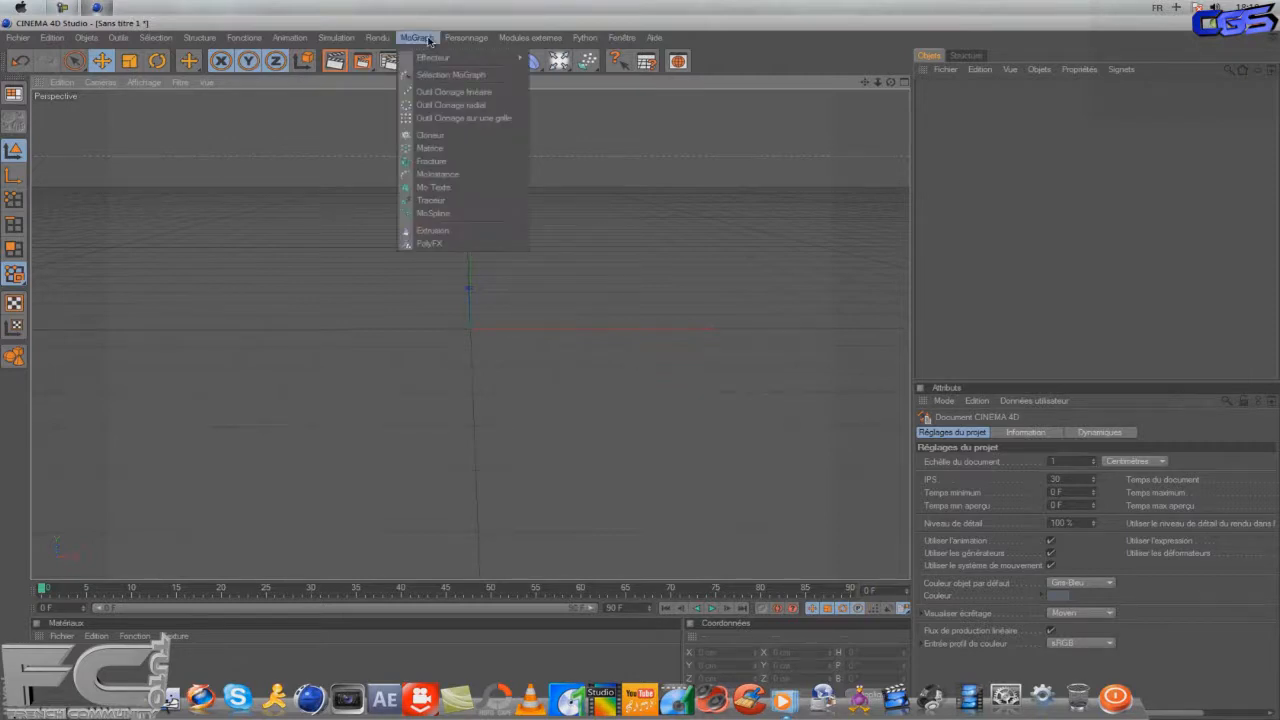
{"action": "left_click", "coordinate": [432, 187]}
{"action": "left_click_drag", "start_coordinate": [587, 333], "coordinate": [637, 373]}
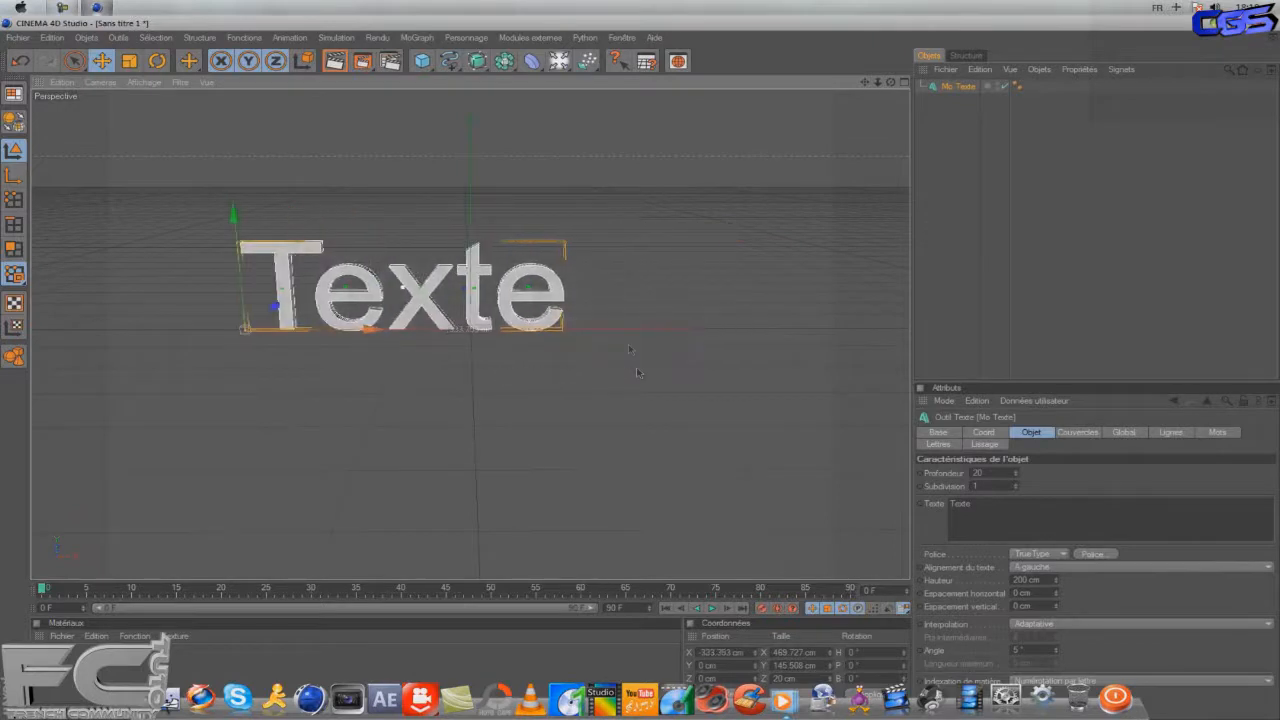
{"action": "left_click", "coordinate": [1004, 472]}
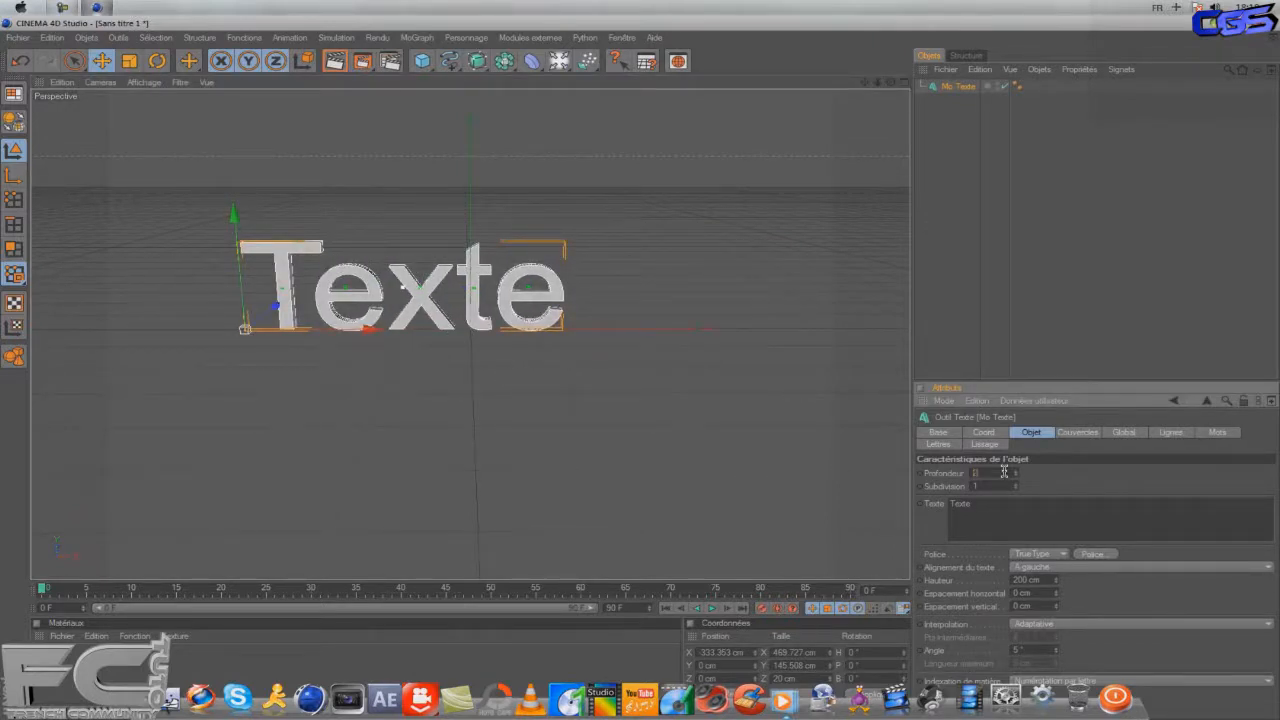
{"action": "type", "text": "80"}
Replace the text object's default wording with the letter "C".
{"action": "left_click", "coordinate": [988, 520]}
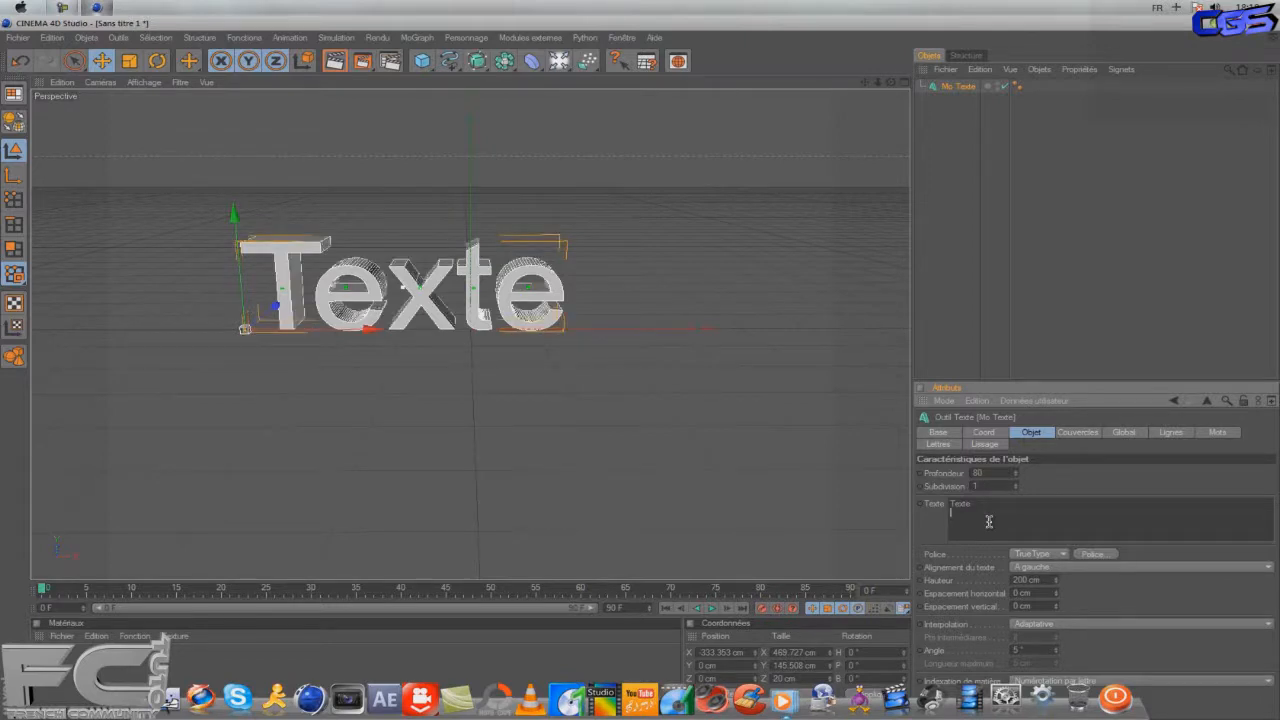
{"action": "left_click_drag", "start_coordinate": [996, 504], "coordinate": [934, 500]}
{"action": "type", "text": "C"}
Set the letter's font to Xirod and move it along X to about -96 cm.
{"action": "left_click", "coordinate": [1093, 555]}
{"action": "left_click_drag", "start_coordinate": [150, 185], "coordinate": [100, 215]}
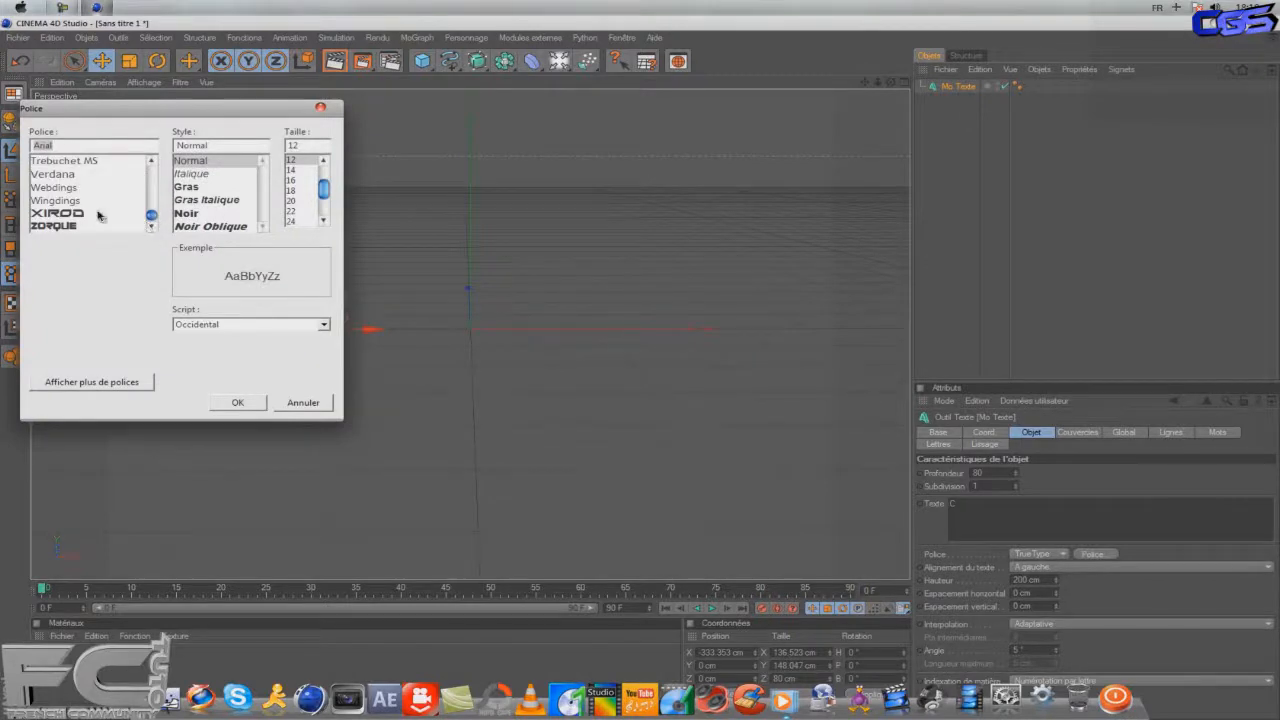
{"action": "left_click", "coordinate": [98, 214]}
{"action": "left_click", "coordinate": [238, 402]}
{"action": "left_click_drag", "start_coordinate": [362, 335], "coordinate": [665, 374]}
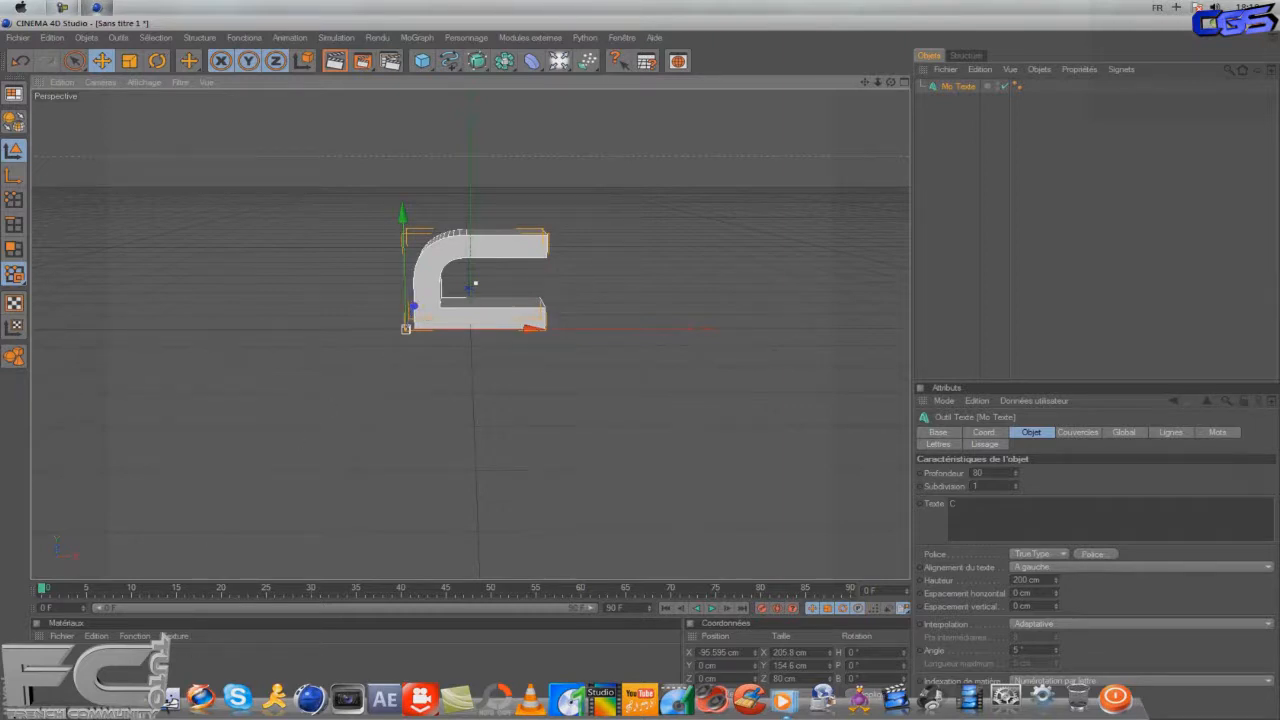
Set both the start and end caps of the letter to "Couvercle et biseau".
{"action": "left_click", "coordinate": [1074, 435]}
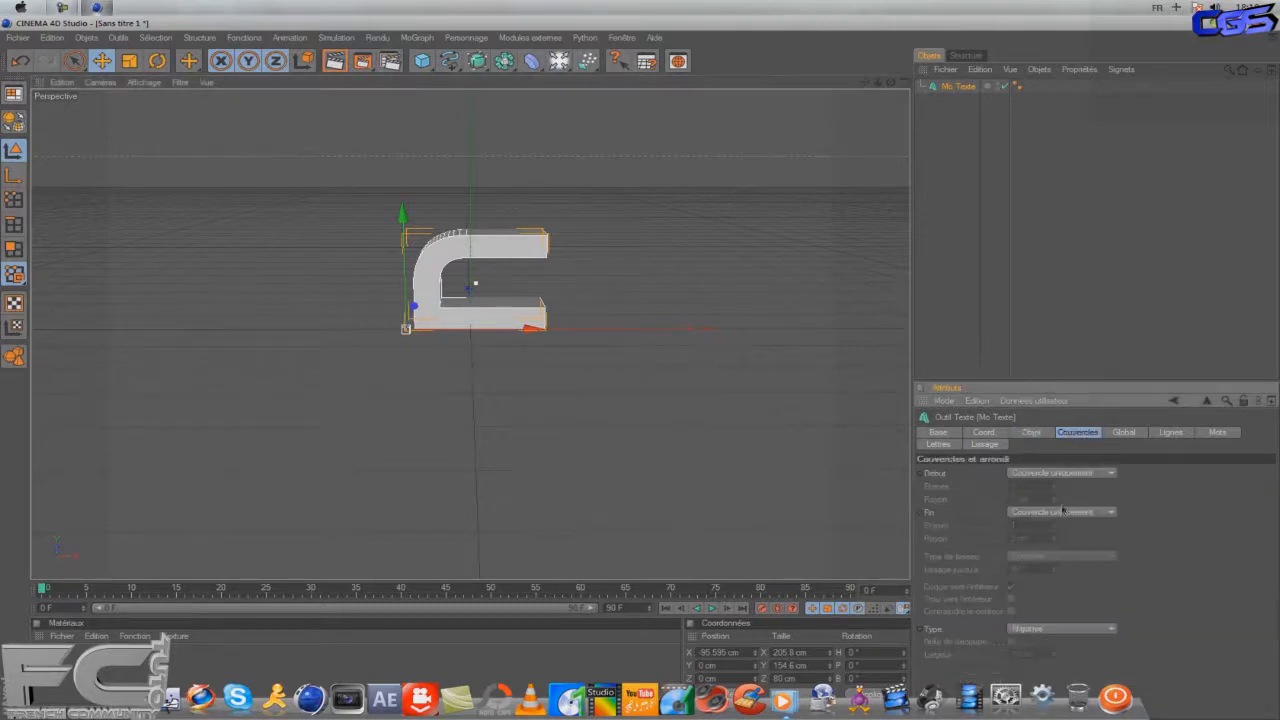
{"action": "left_click", "coordinate": [1069, 475]}
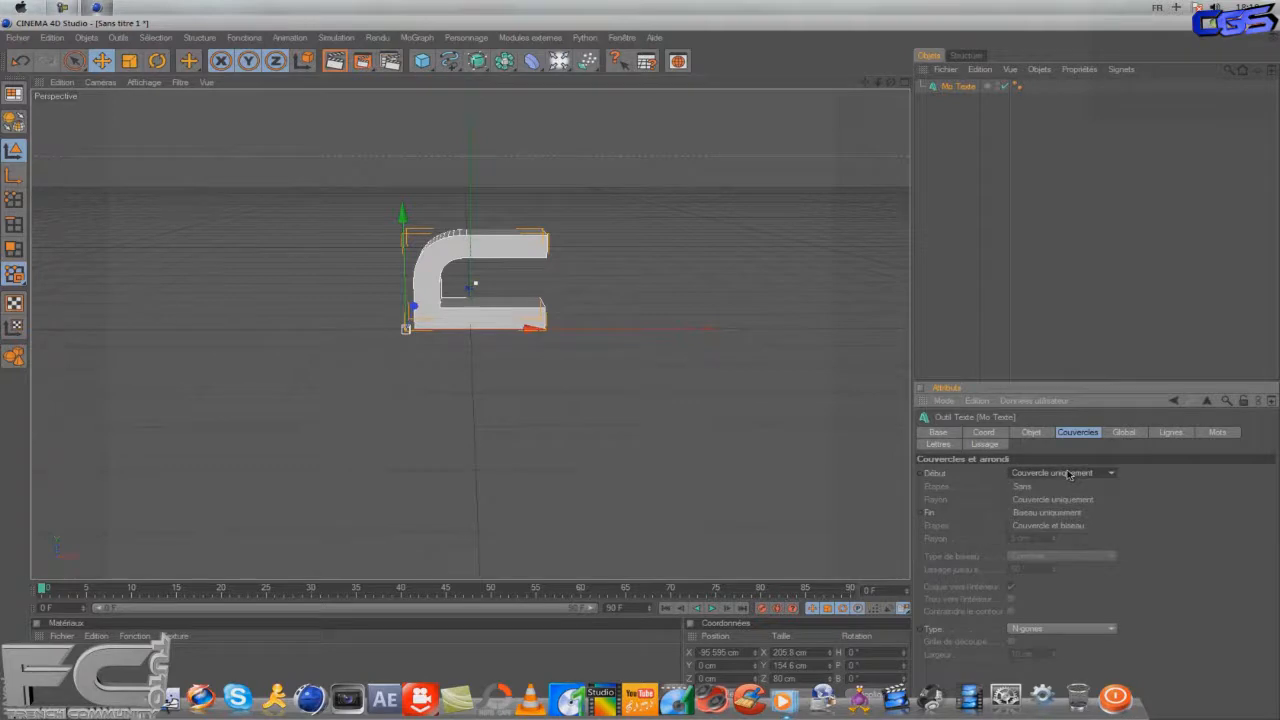
{"action": "left_click", "coordinate": [1043, 527]}
{"action": "left_click", "coordinate": [1043, 527]}
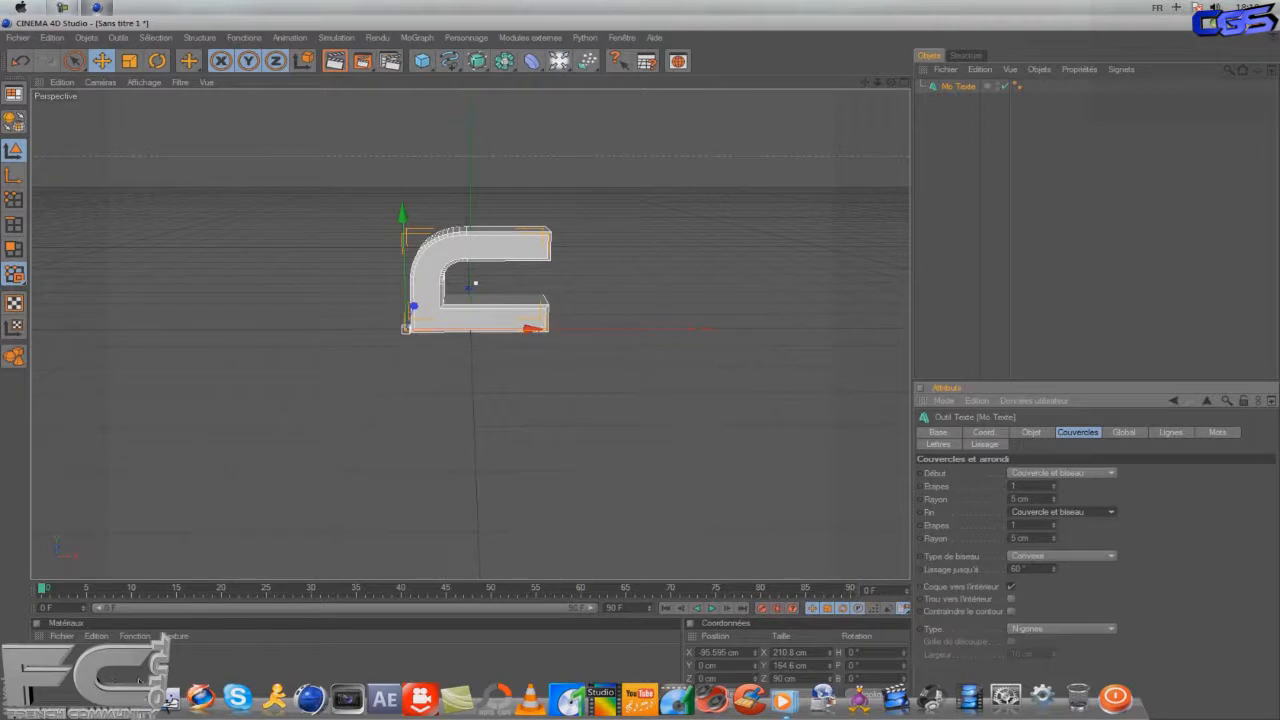
Create a material with a green color of RGB 0, 255, 29 and apply it to the text object.
{"action": "double_click", "coordinate": [104, 670]}
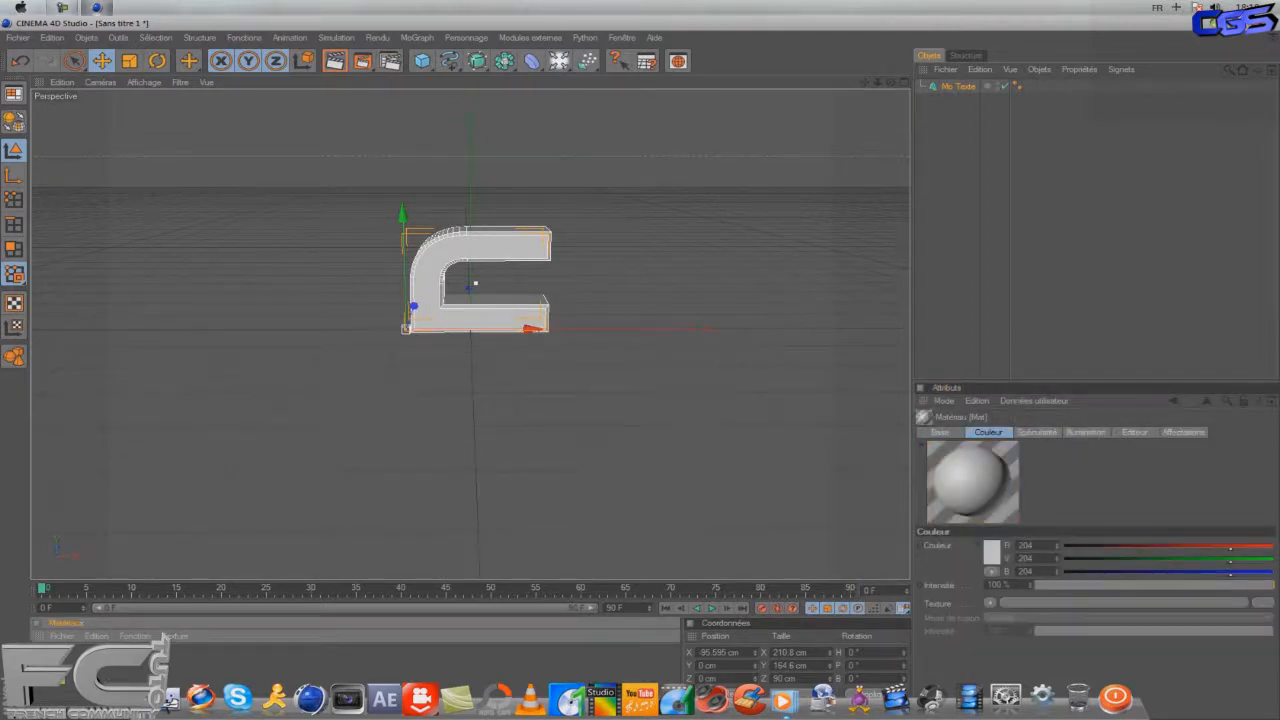
{"action": "double_click", "coordinate": [60, 662]}
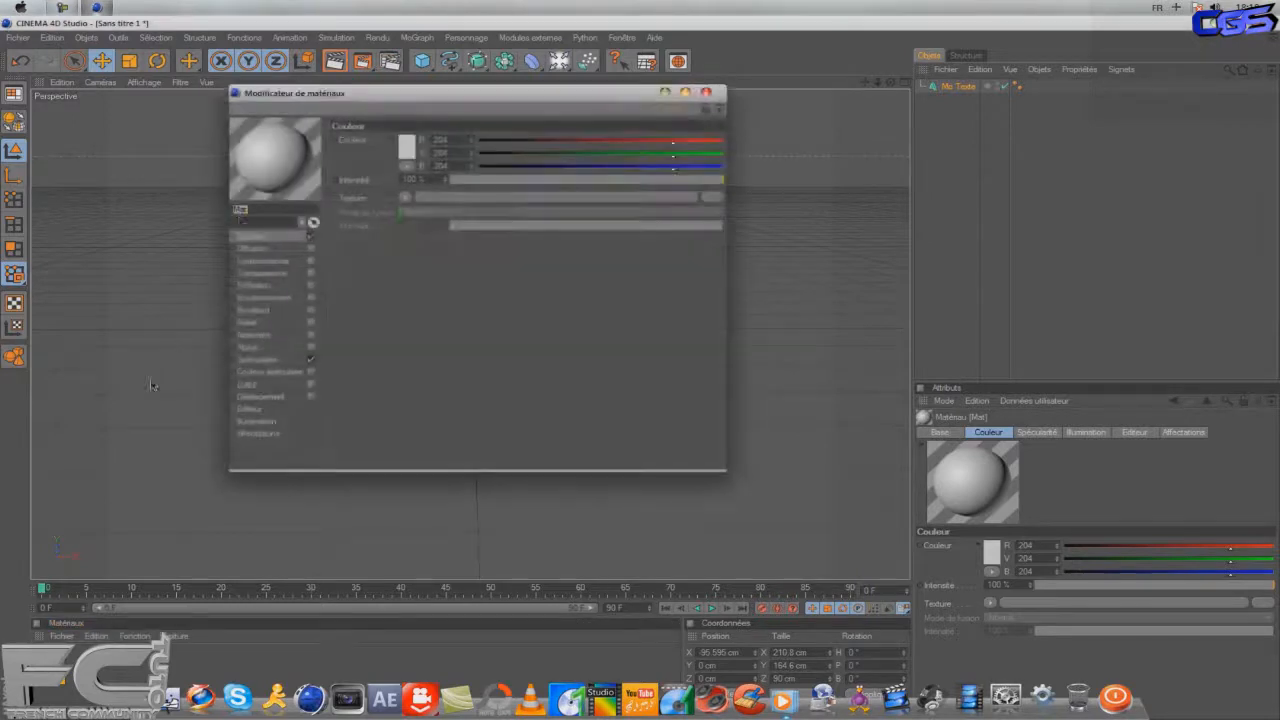
{"action": "left_click", "coordinate": [406, 150]}
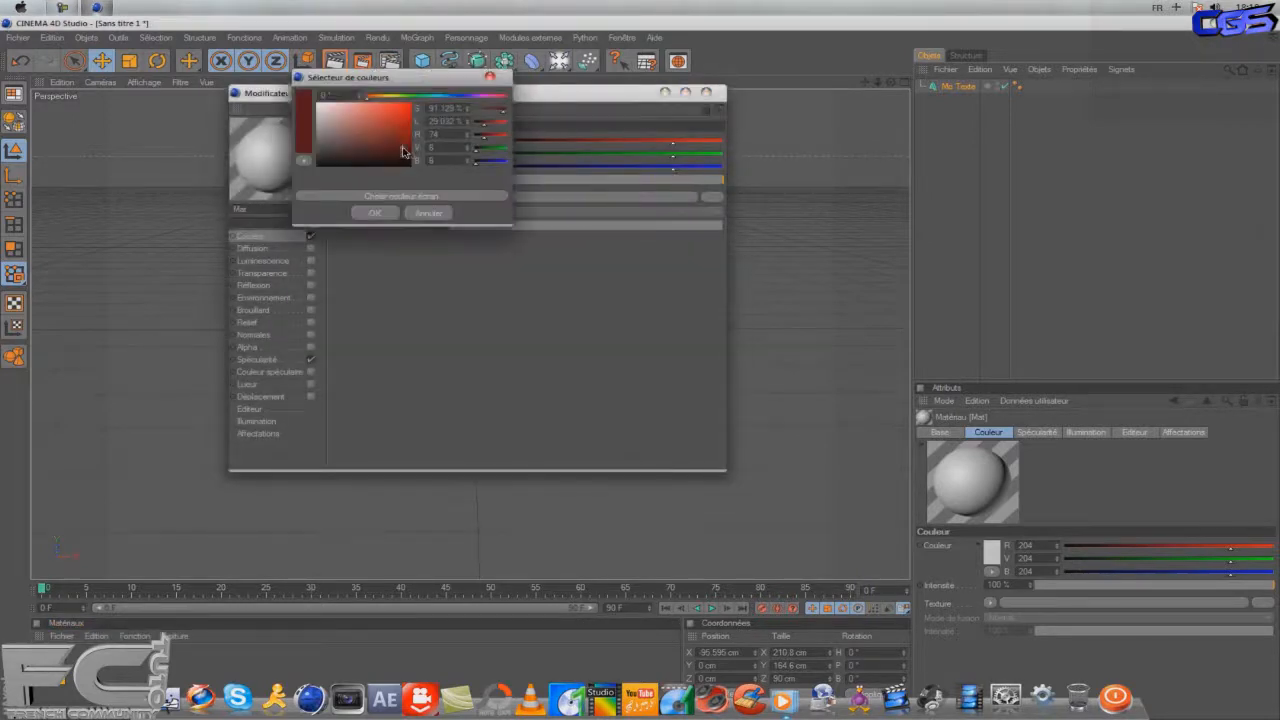
{"action": "left_click", "coordinate": [420, 97]}
{"action": "left_click", "coordinate": [410, 103]}
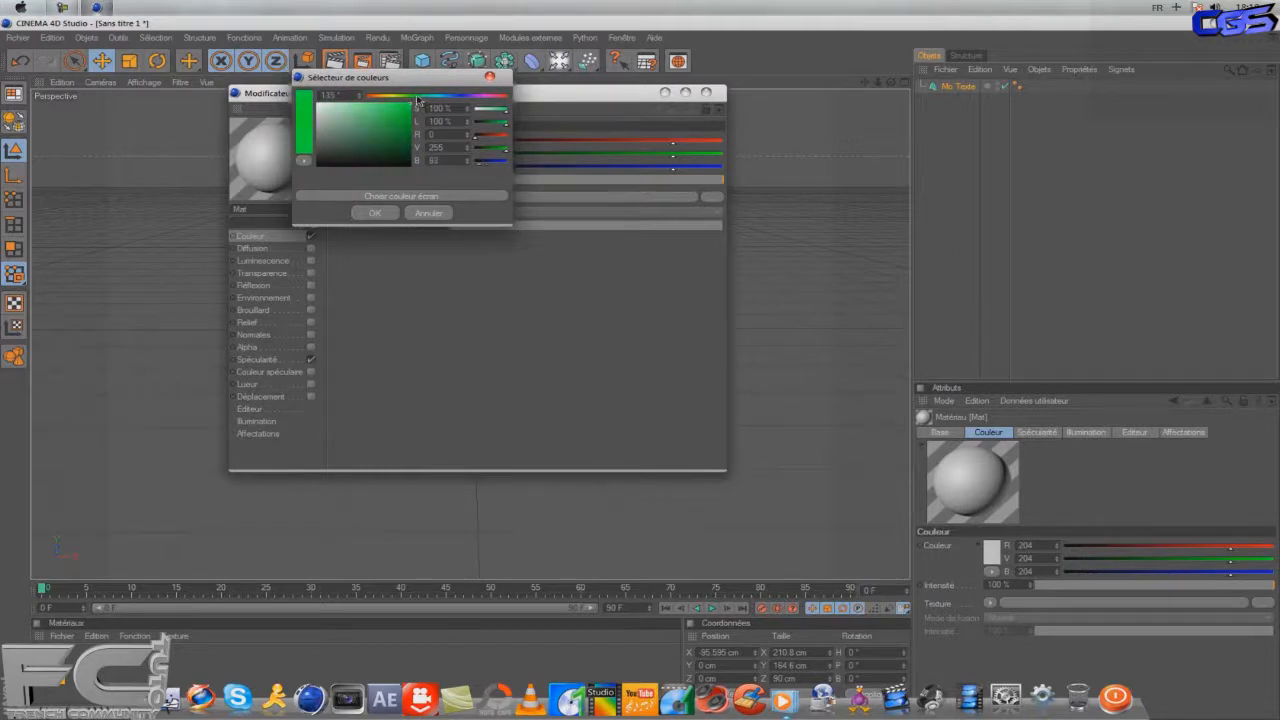
{"action": "left_click", "coordinate": [371, 214]}
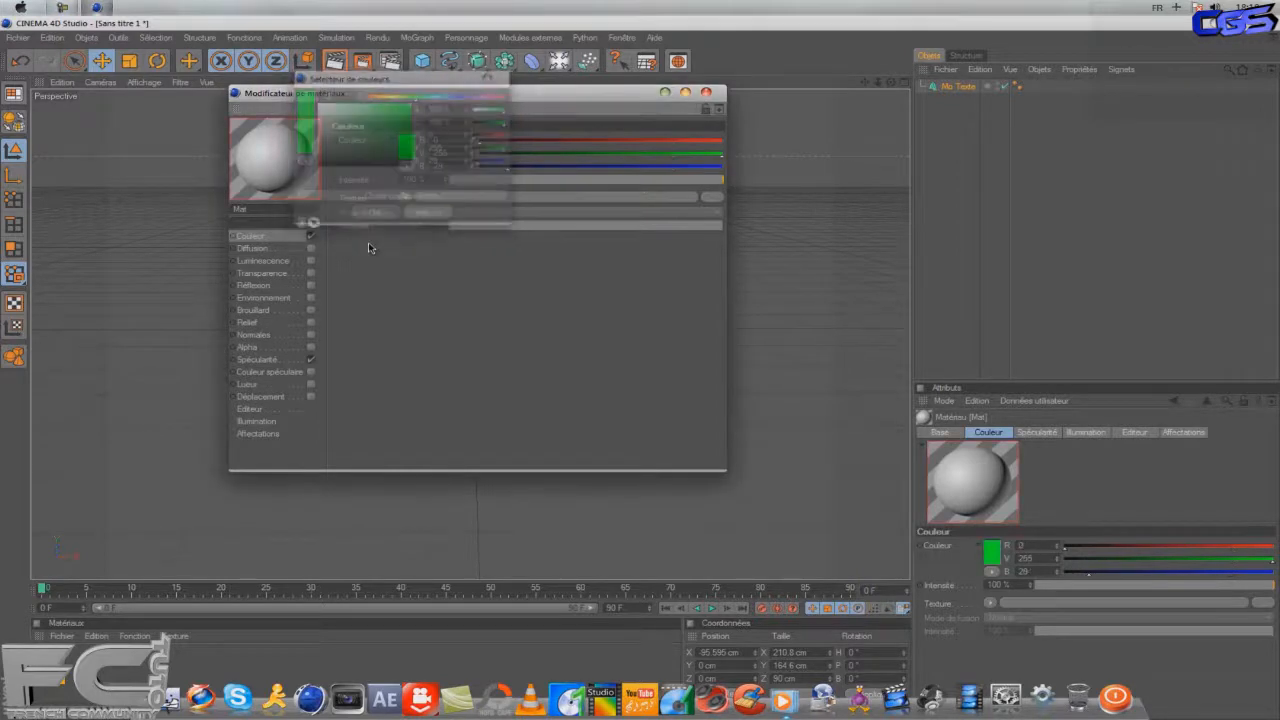
{"action": "left_click", "coordinate": [706, 93]}
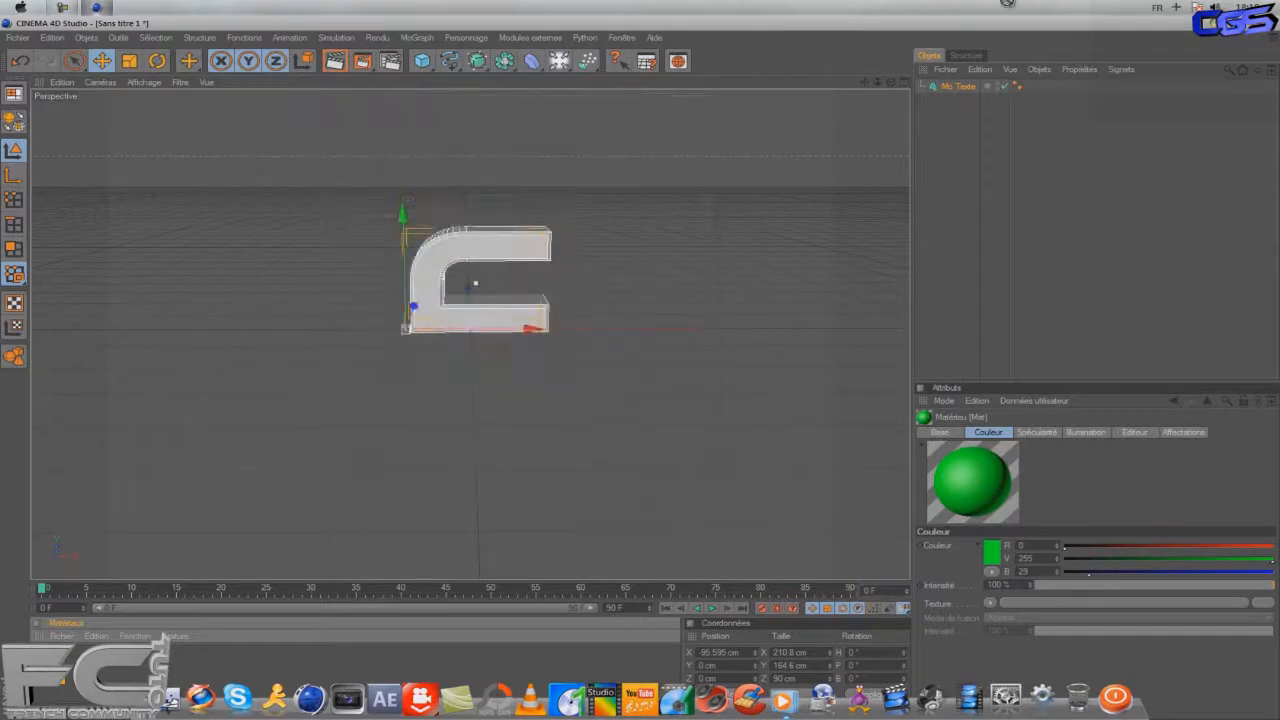
{"action": "left_click_drag", "start_coordinate": [966, 76], "coordinate": [960, 90]}
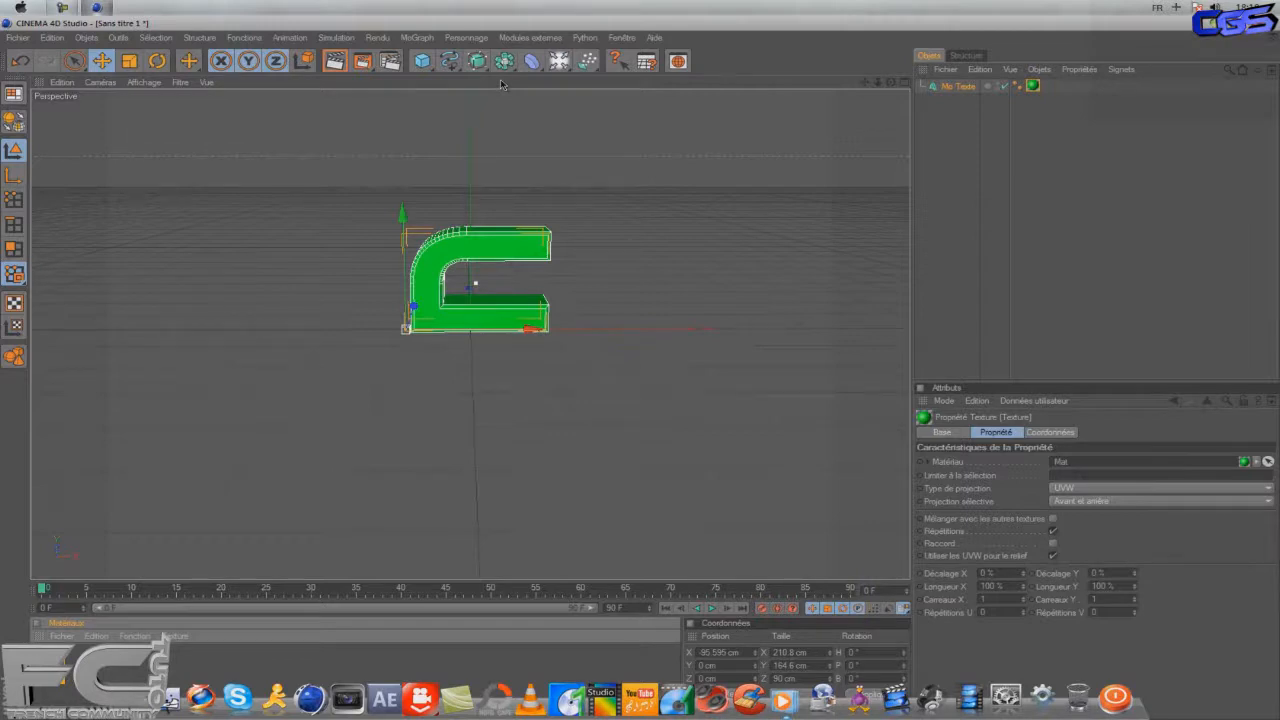
Add a floor object (Sol) to the scene.
{"action": "left_click", "coordinate": [557, 61]}
{"action": "left_click", "coordinate": [557, 61]}
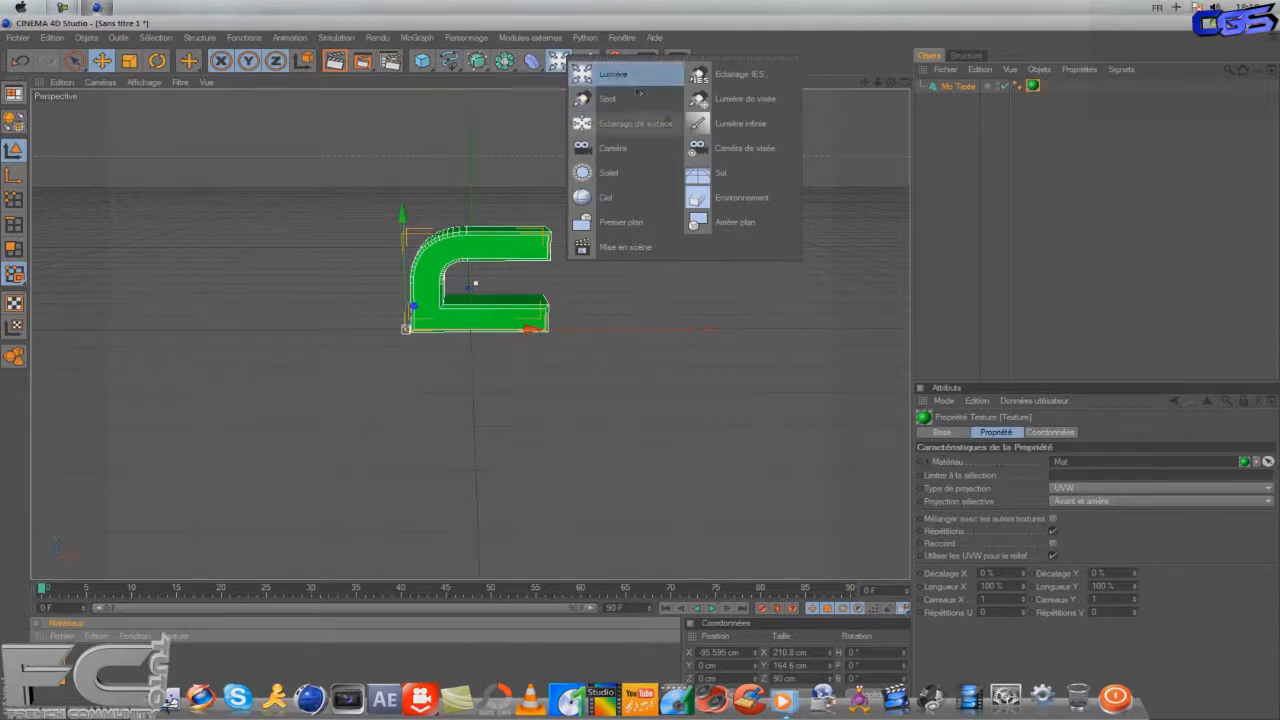
{"action": "left_click", "coordinate": [736, 176]}
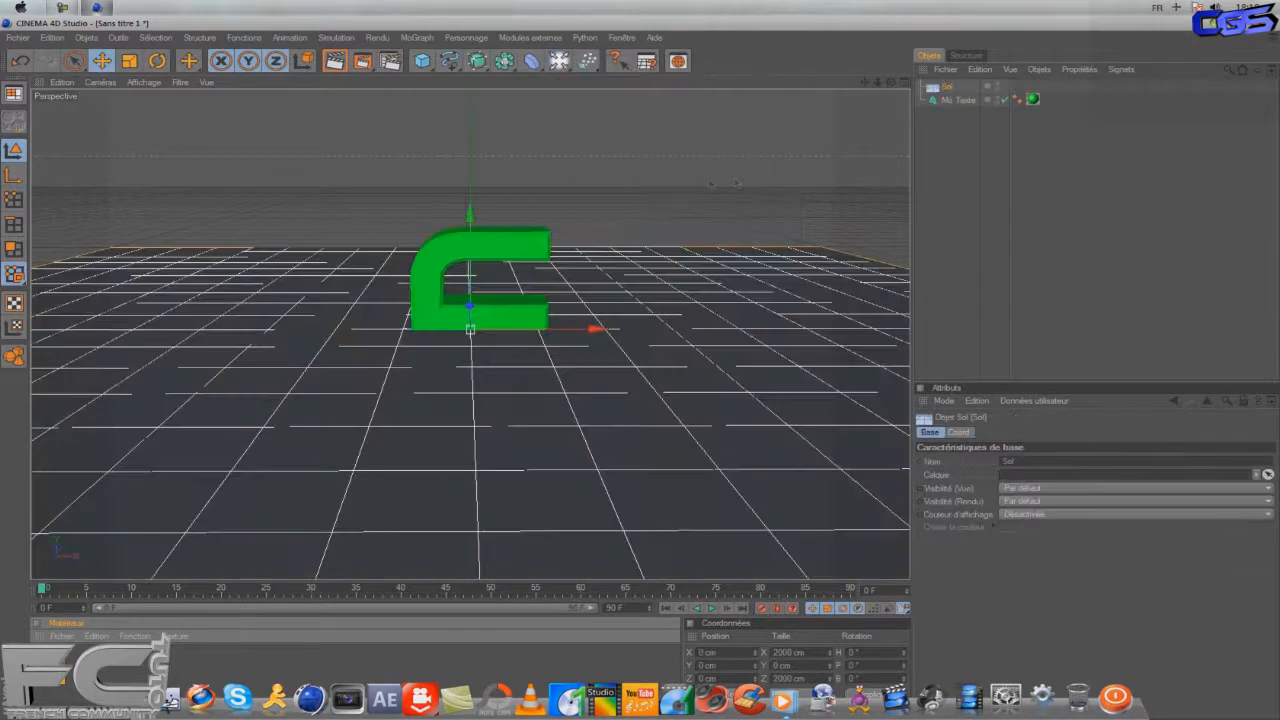
Create a second material with a white color of RGB 255, 255, 255.
{"action": "double_click", "coordinate": [101, 668]}
{"action": "double_click", "coordinate": [38, 668]}
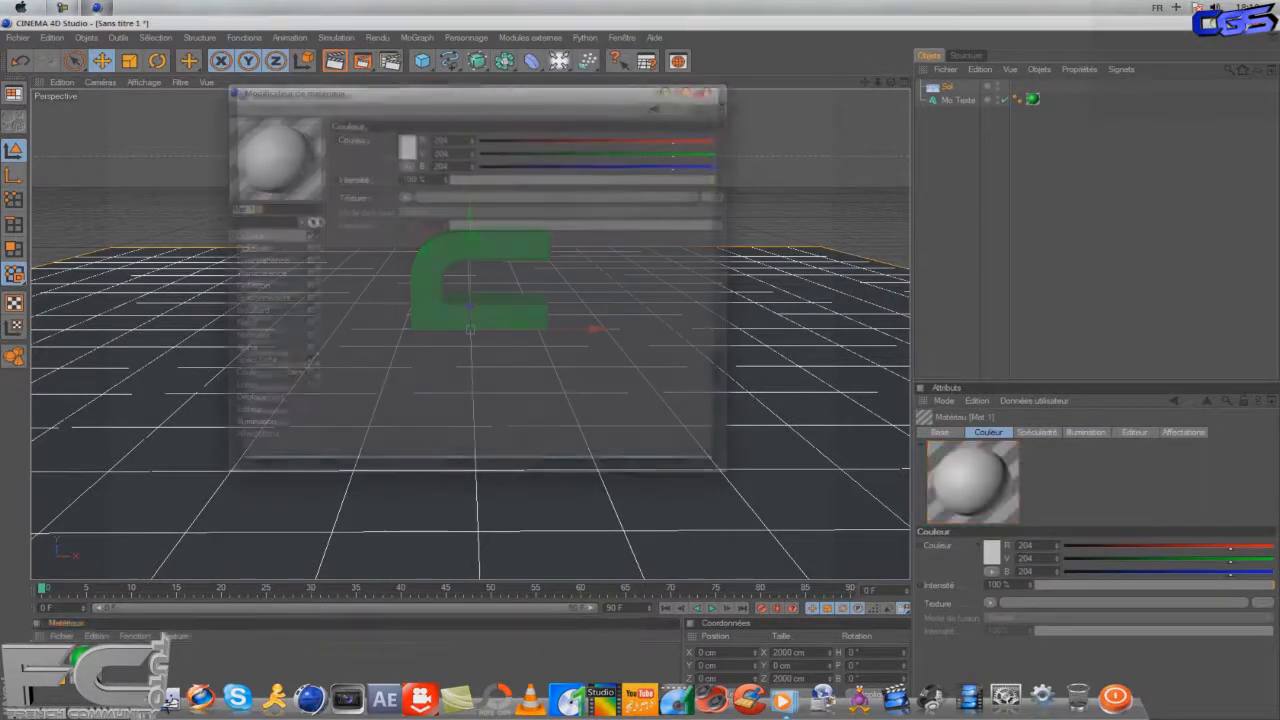
{"action": "left_click", "coordinate": [407, 151]}
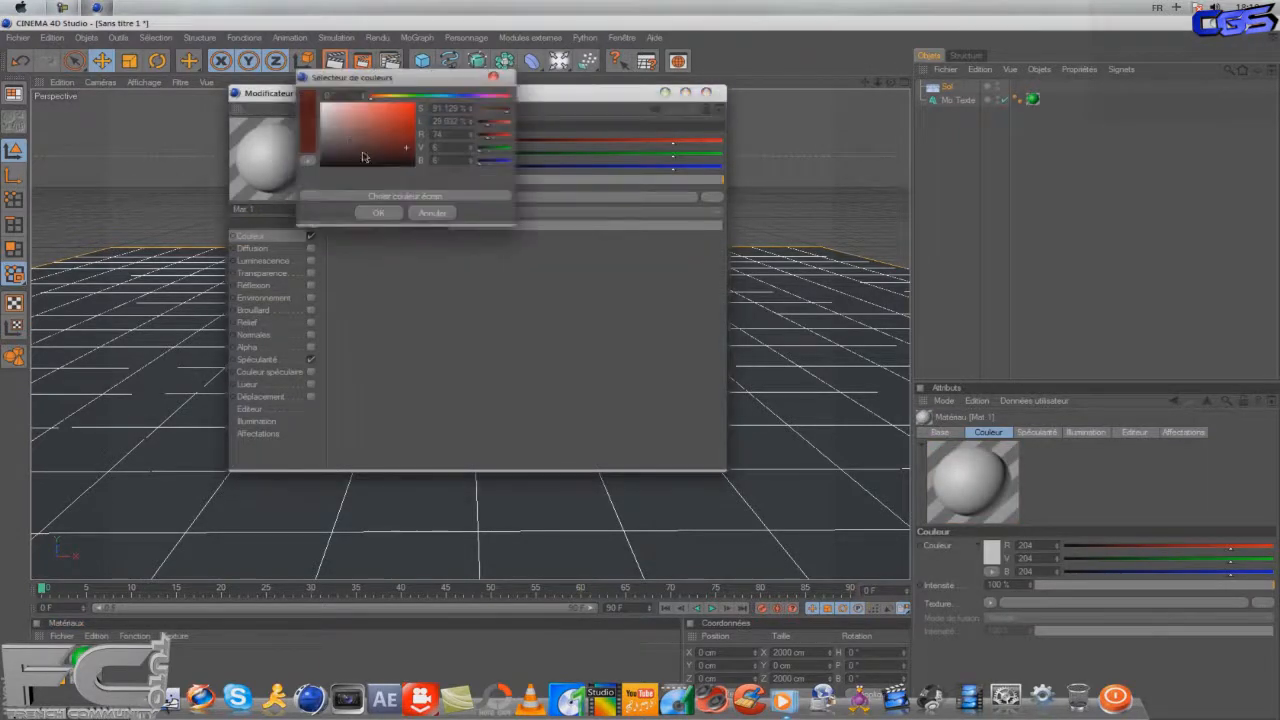
{"action": "left_click", "coordinate": [381, 213]}
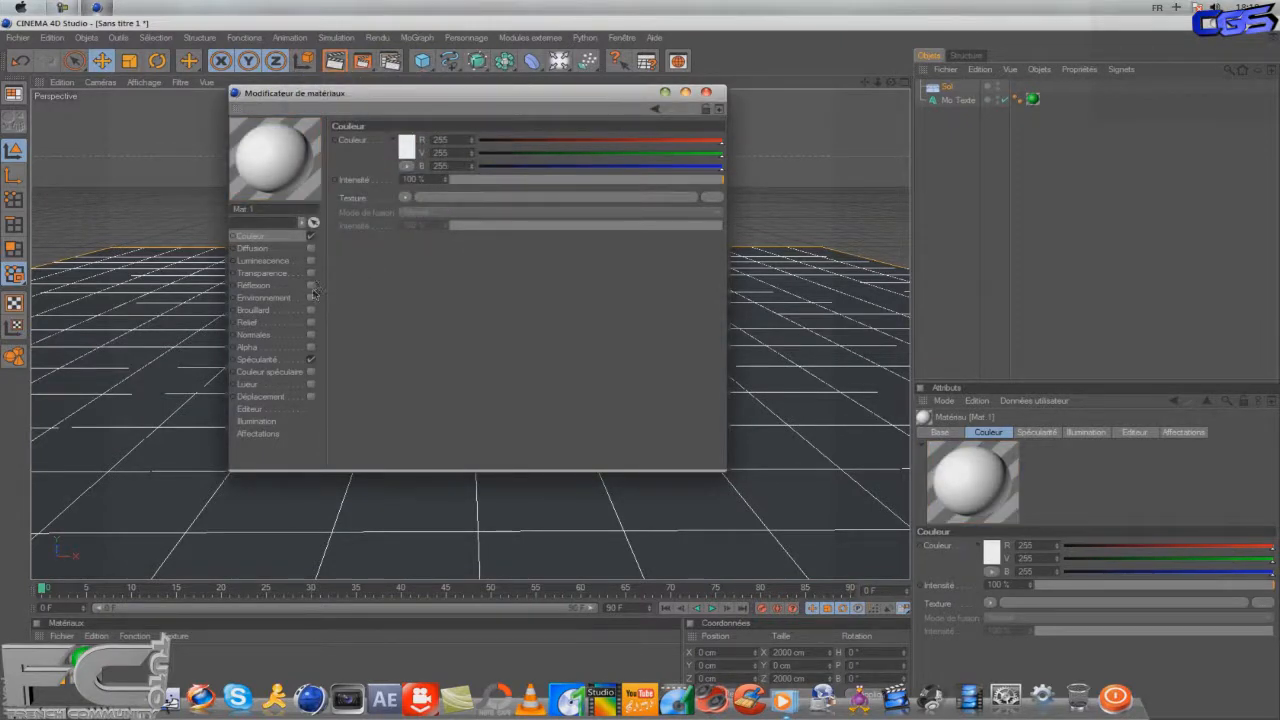
Enable reflection with a Fresnel texture on the white material and apply the material to the floor.
{"action": "left_click", "coordinate": [266, 289]}
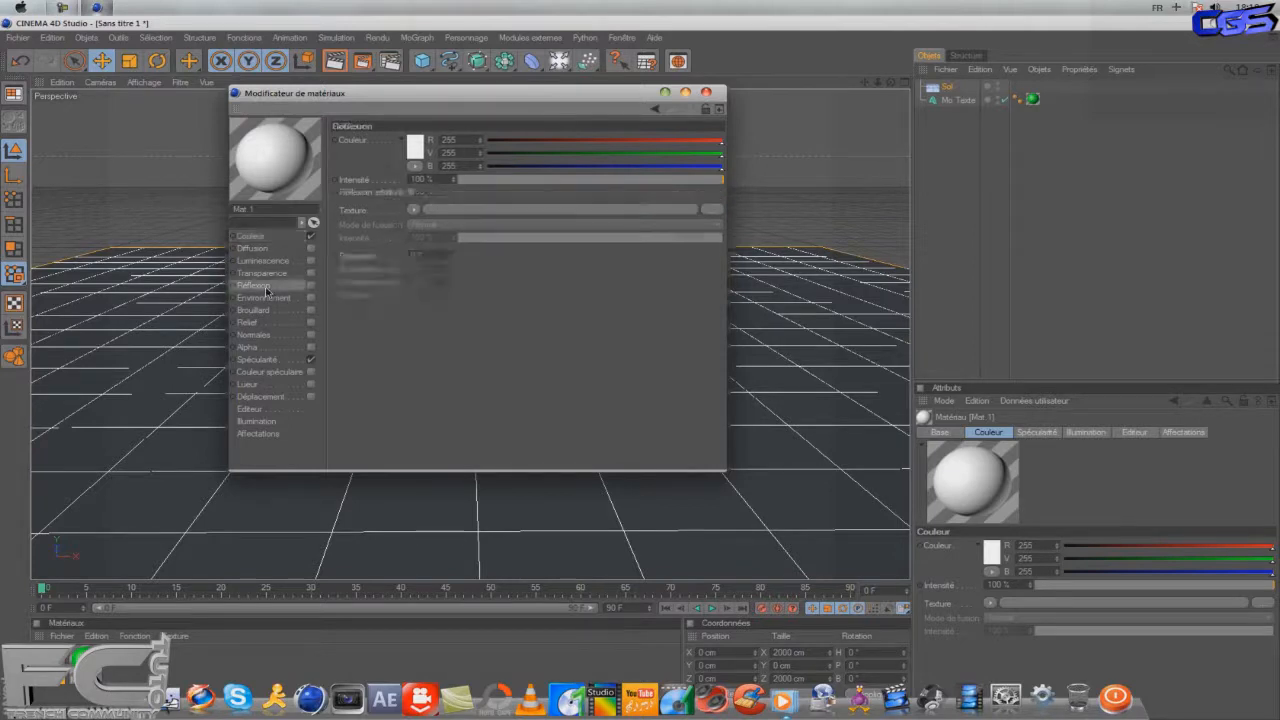
{"action": "left_click", "coordinate": [311, 286]}
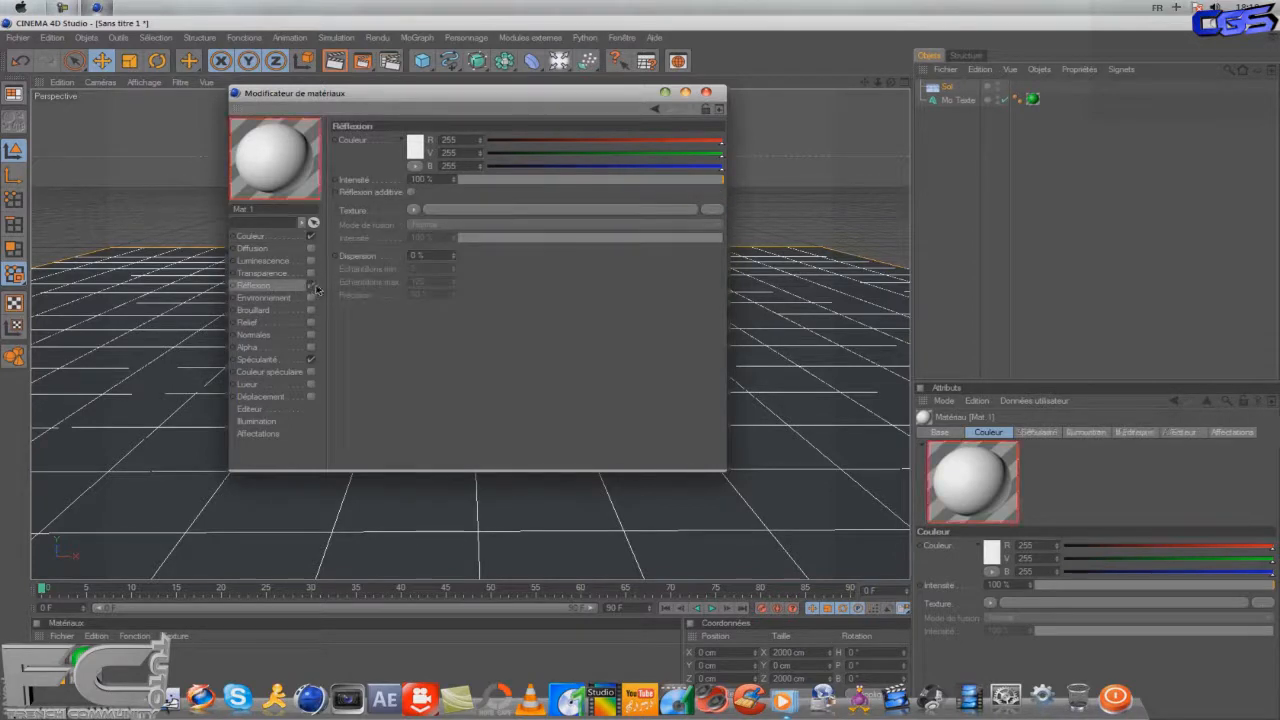
{"action": "left_click", "coordinate": [414, 211]}
{"action": "left_click", "coordinate": [423, 360]}
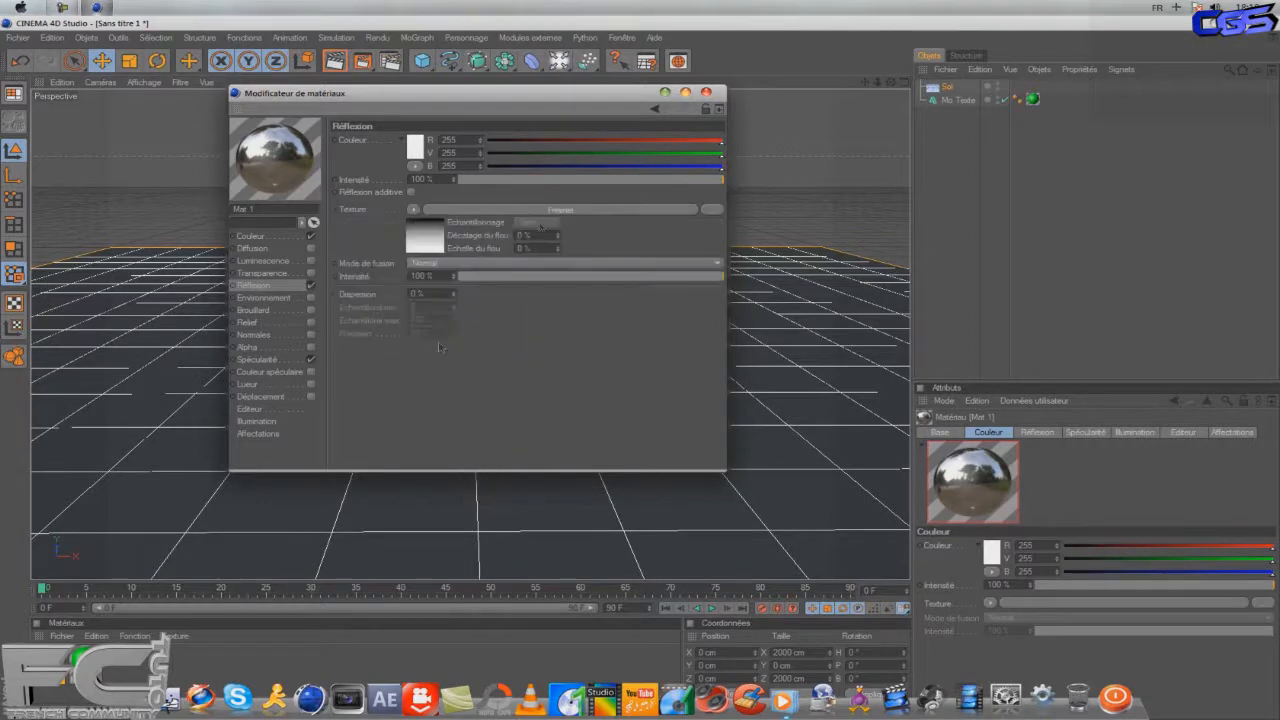
{"action": "left_click", "coordinate": [706, 92]}
{"action": "left_click_drag", "start_coordinate": [61, 638], "coordinate": [950, 88]}
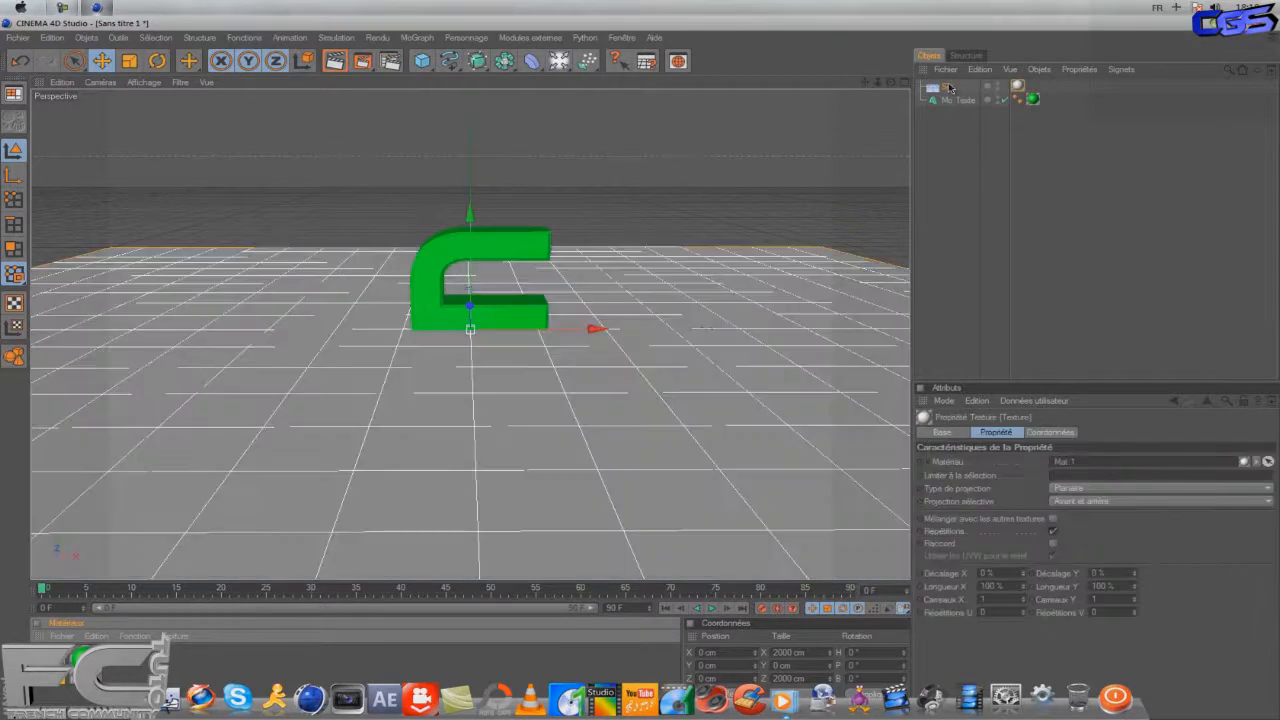
Render the view to check the floor reflection, and raise the green C to about Y 98 cm.
{"action": "left_click", "coordinate": [334, 61]}
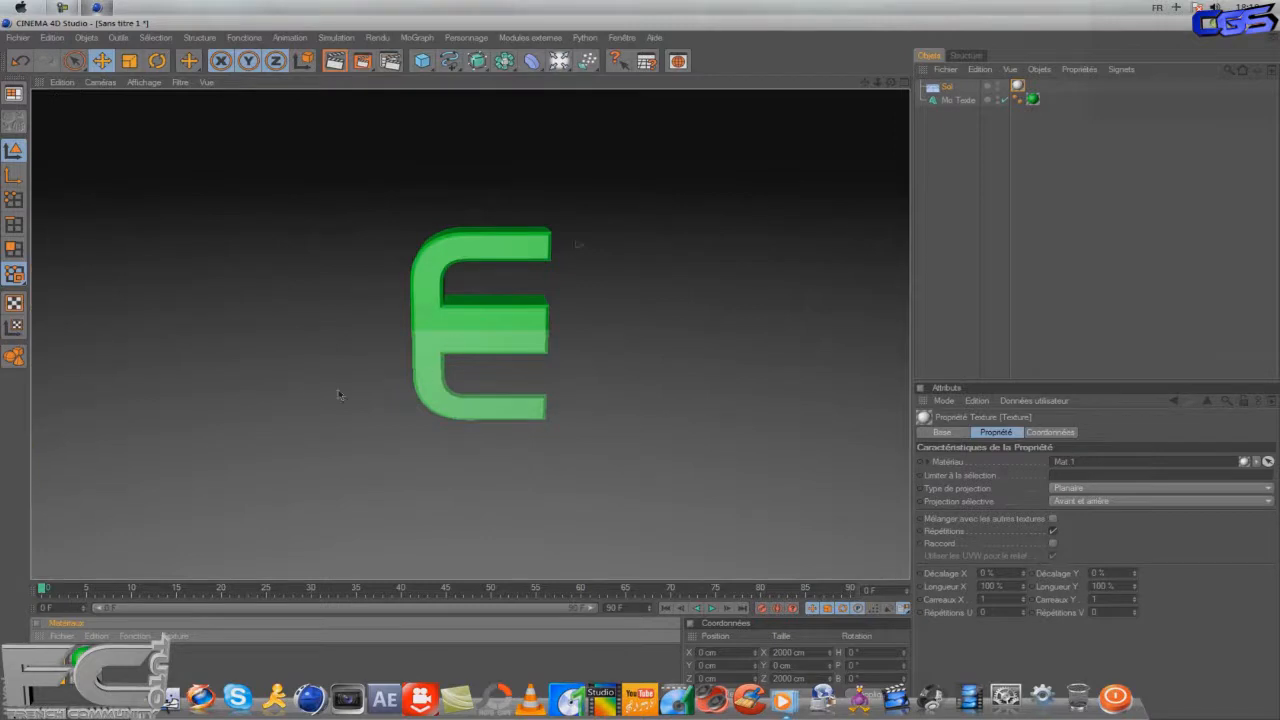
{"action": "left_click", "coordinate": [397, 280]}
{"action": "left_click", "coordinate": [414, 282]}
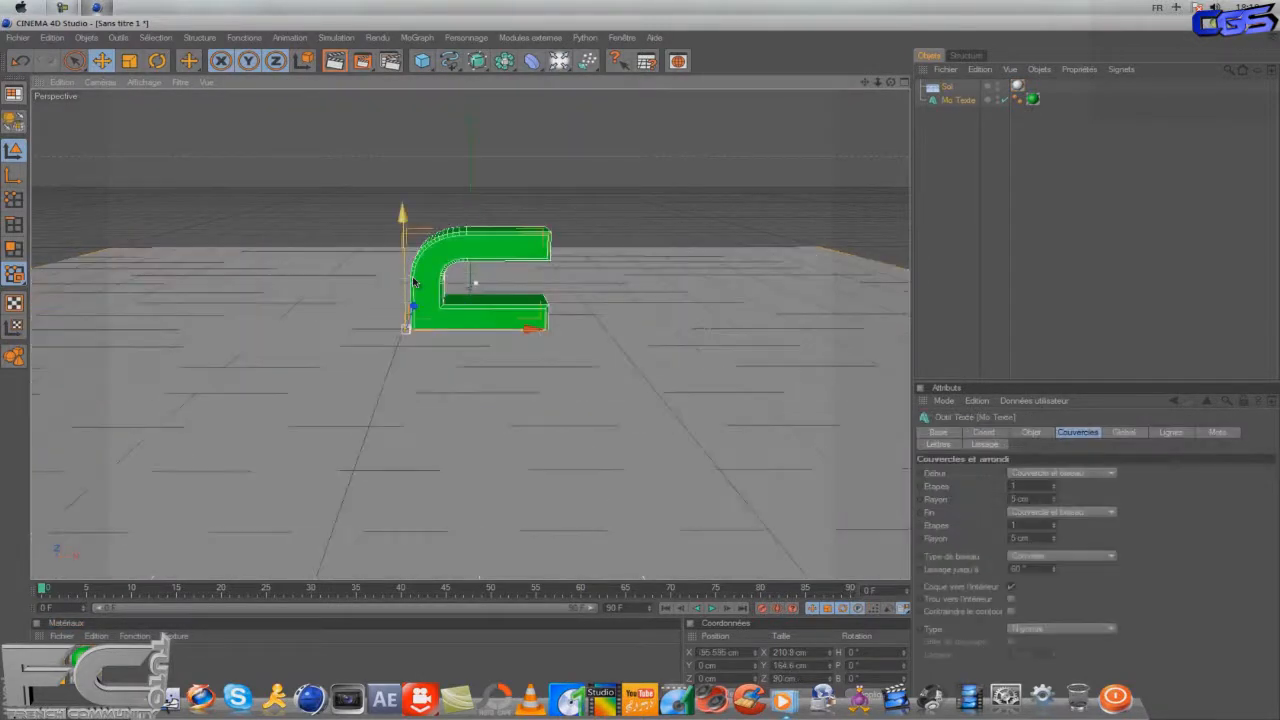
{"action": "left_click_drag", "start_coordinate": [403, 215], "coordinate": [643, 373]}
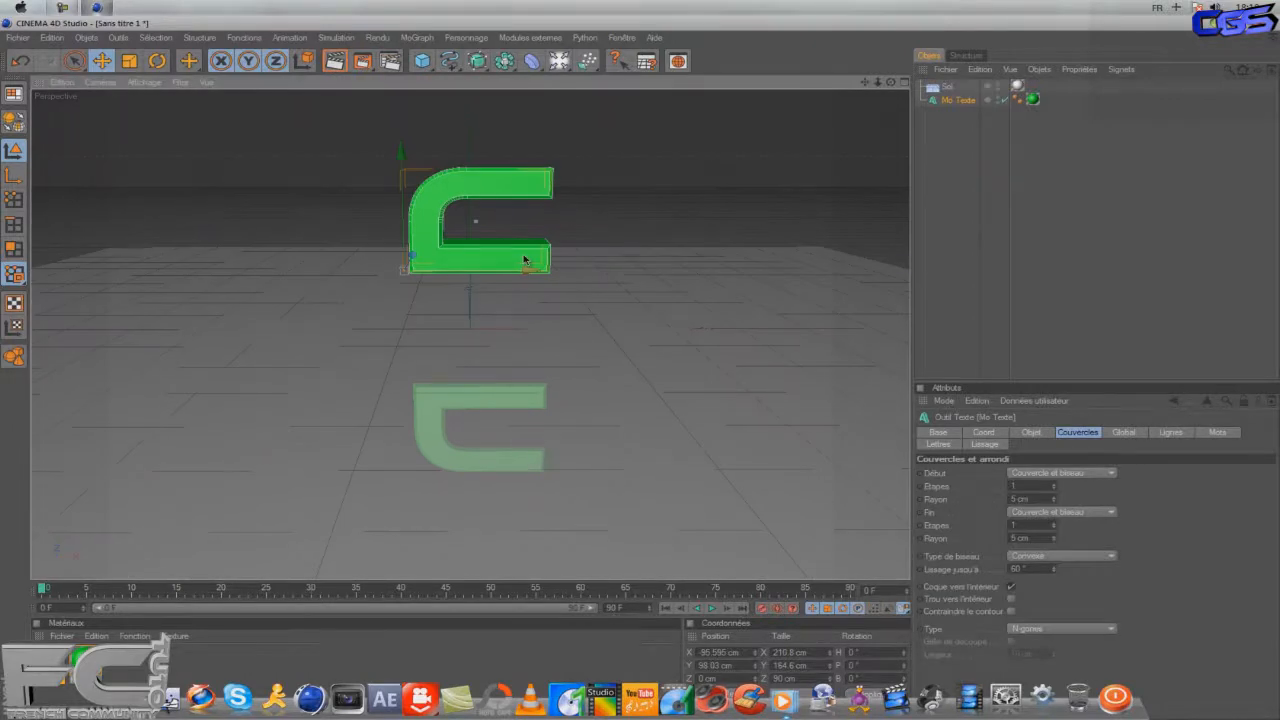
{"action": "left_click", "coordinate": [524, 259]}
Move the green C to about X -199 cm and bring it forward to about Z -556 cm.
{"action": "left_click_drag", "start_coordinate": [535, 276], "coordinate": [503, 275]}
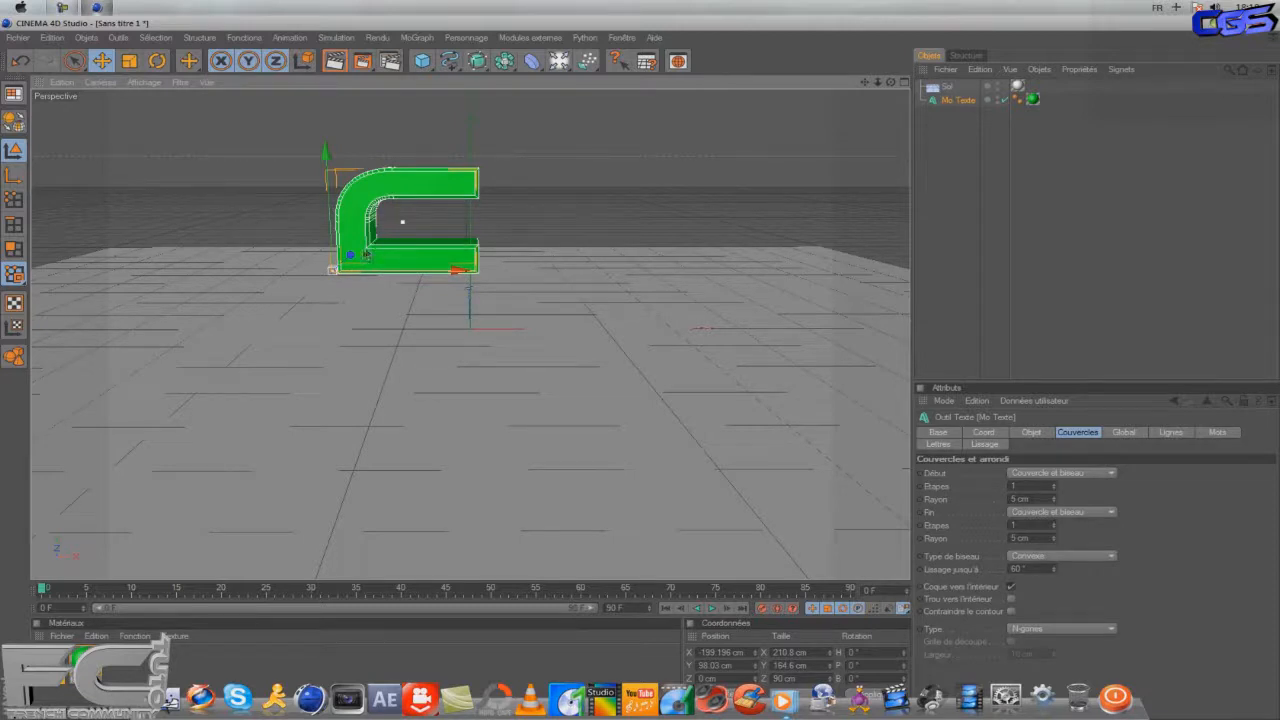
{"action": "left_click_drag", "start_coordinate": [350, 257], "coordinate": [642, 348]}
{"action": "scroll", "coordinate": [642, 348], "scroll_direction": "down", "scroll_amount": 5}
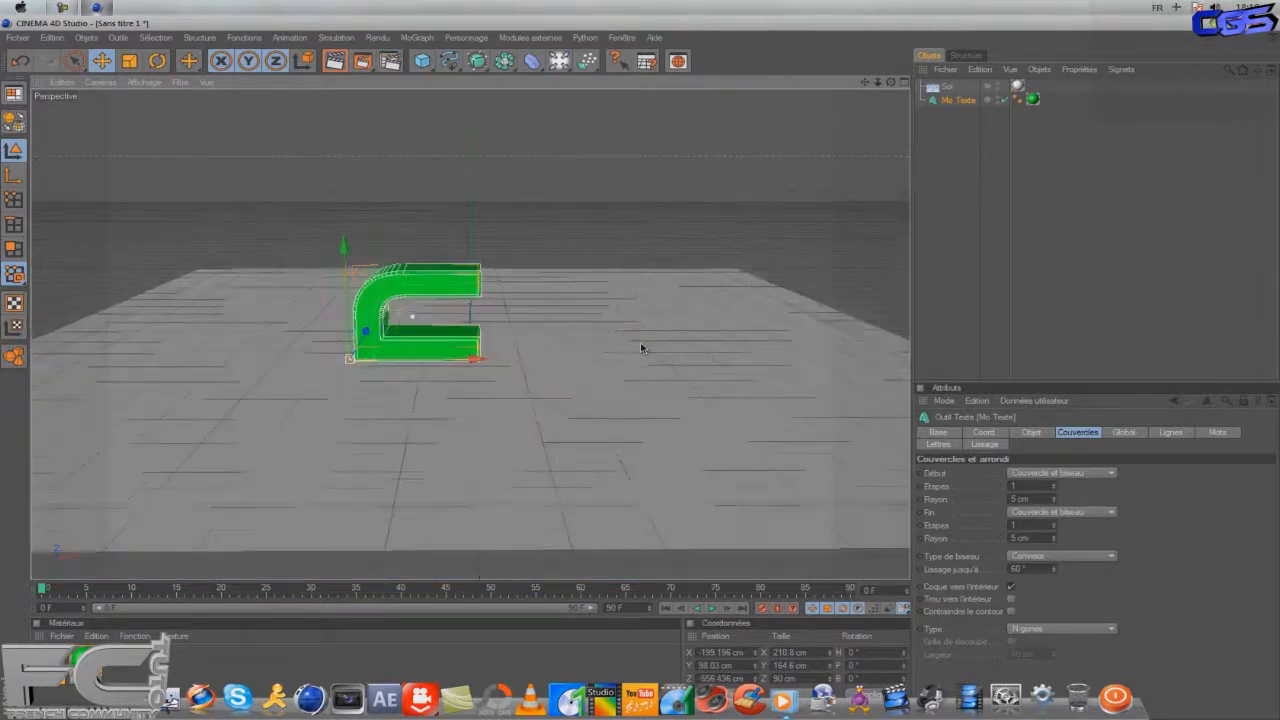
Bring the green C further forward to about Z -1463 cm and record its keyframe at frame 0.
{"action": "scroll", "coordinate": [642, 348], "scroll_direction": "down", "scroll_amount": 2}
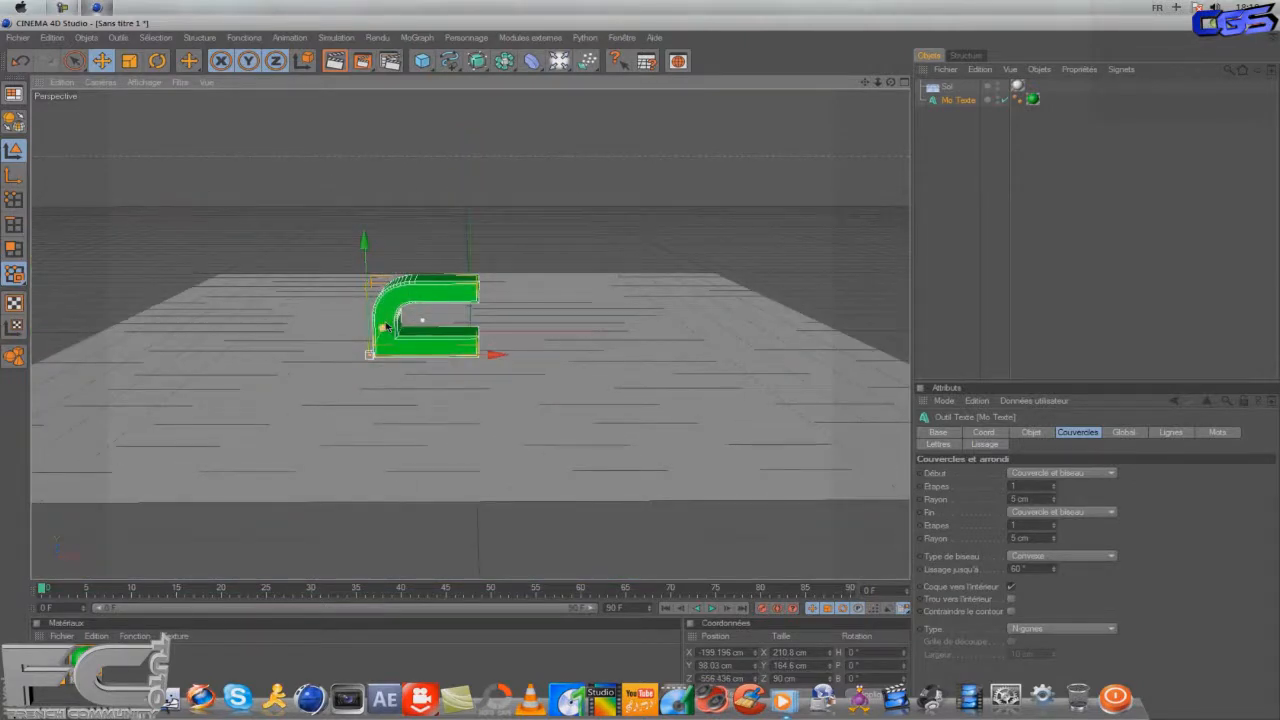
{"action": "left_click_drag", "start_coordinate": [386, 325], "coordinate": [643, 374]}
{"action": "scroll", "coordinate": [421, 224], "scroll_direction": "up", "scroll_amount": 8}
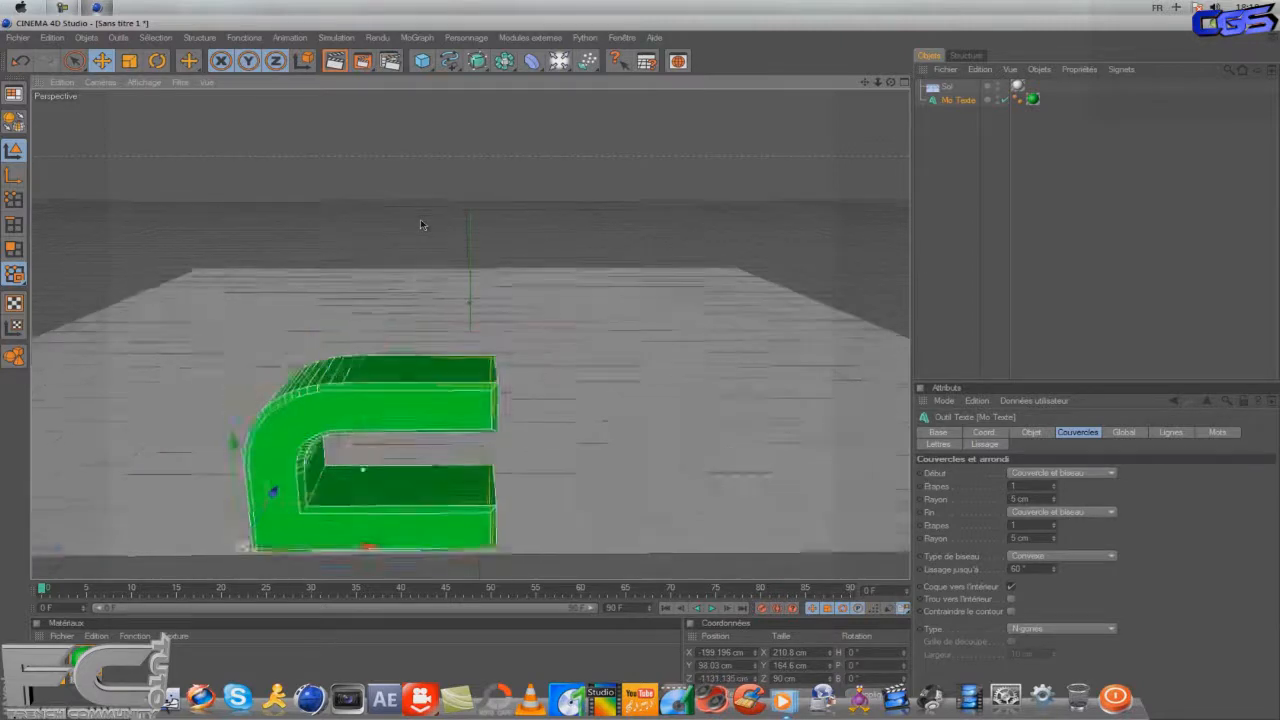
{"action": "scroll", "coordinate": [421, 224], "scroll_direction": "down", "scroll_amount": 6}
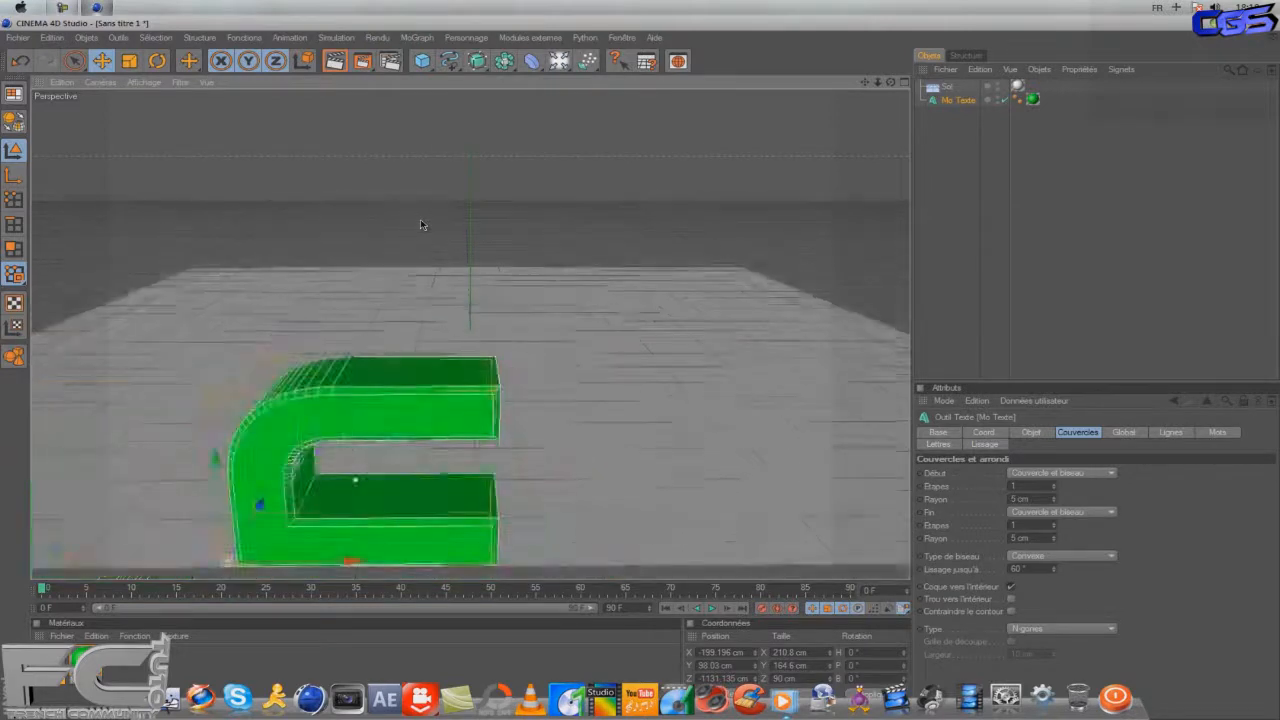
{"action": "left_click_drag", "start_coordinate": [636, 383], "coordinate": [640, 377]}
{"action": "scroll", "coordinate": [416, 194], "scroll_direction": "up", "scroll_amount": 2}
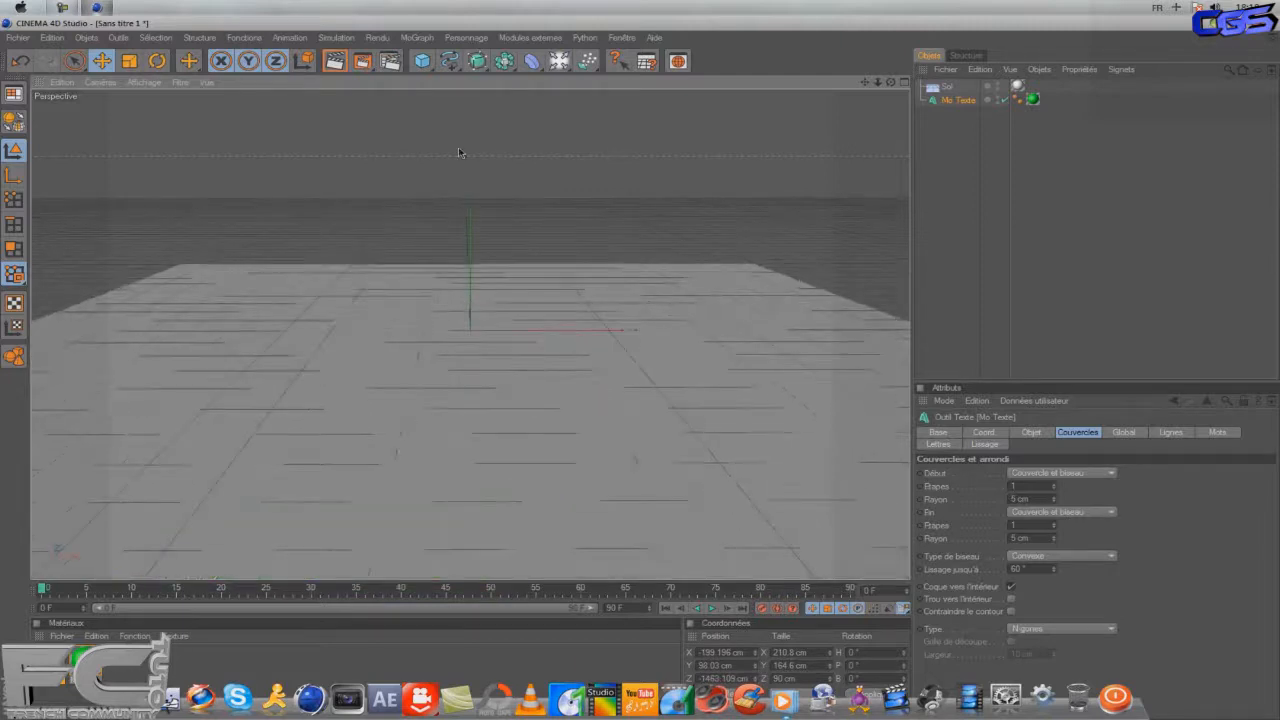
{"action": "scroll", "coordinate": [654, 498], "scroll_direction": "down", "scroll_amount": 4}
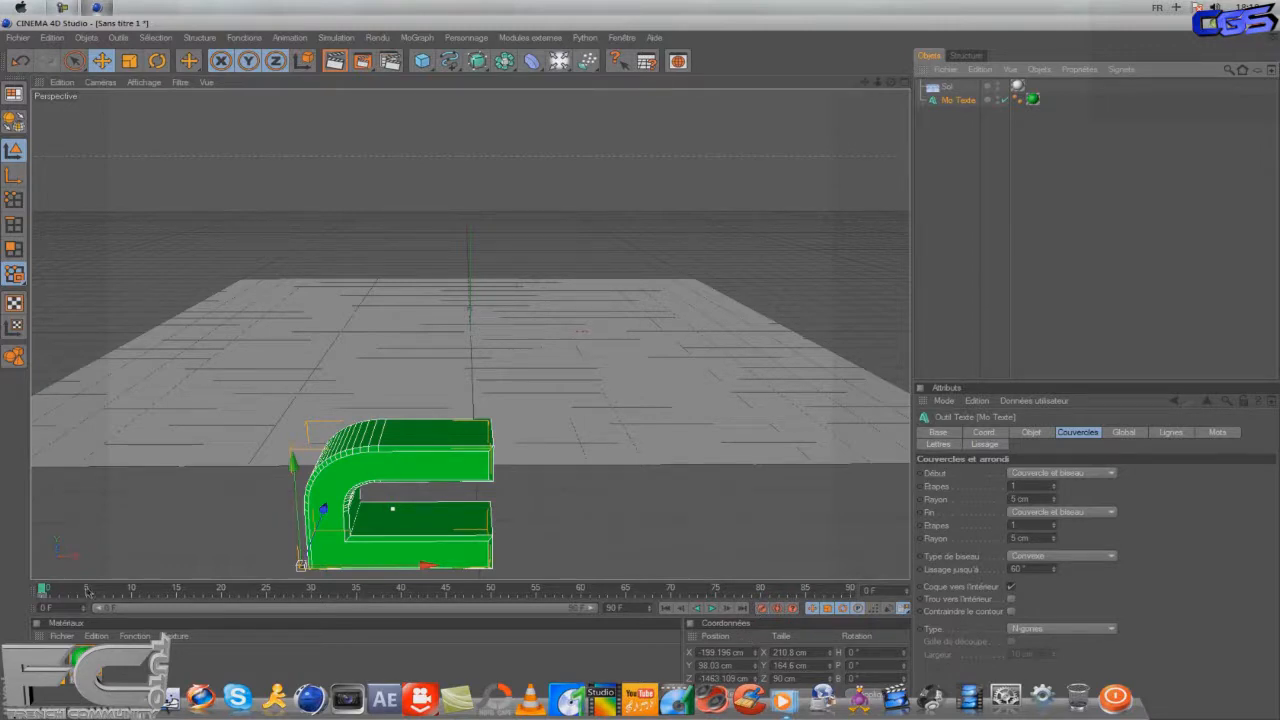
At frame 30, move the C back to about Z -1343 cm, rotate its pitch to about -51°, and record a keyframe.
{"action": "left_click_drag", "start_coordinate": [42, 591], "coordinate": [314, 589]}
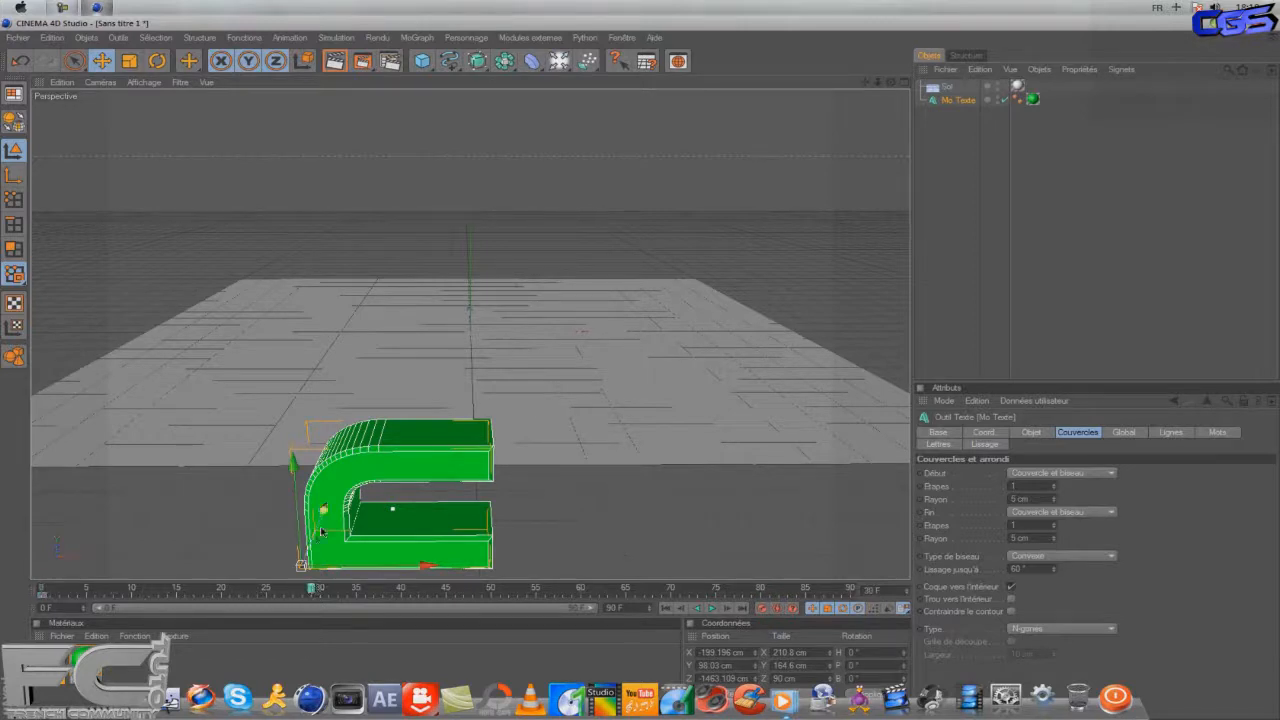
{"action": "left_click_drag", "start_coordinate": [325, 514], "coordinate": [341, 465]}
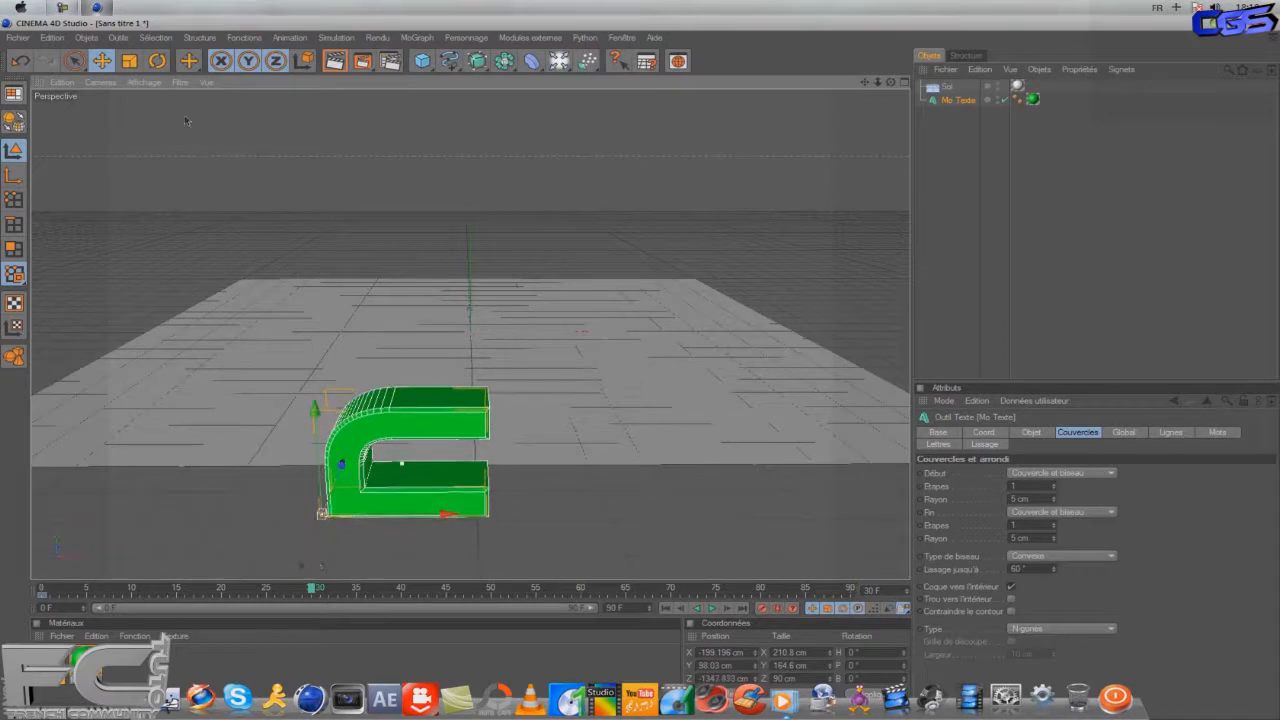
{"action": "left_click", "coordinate": [157, 61]}
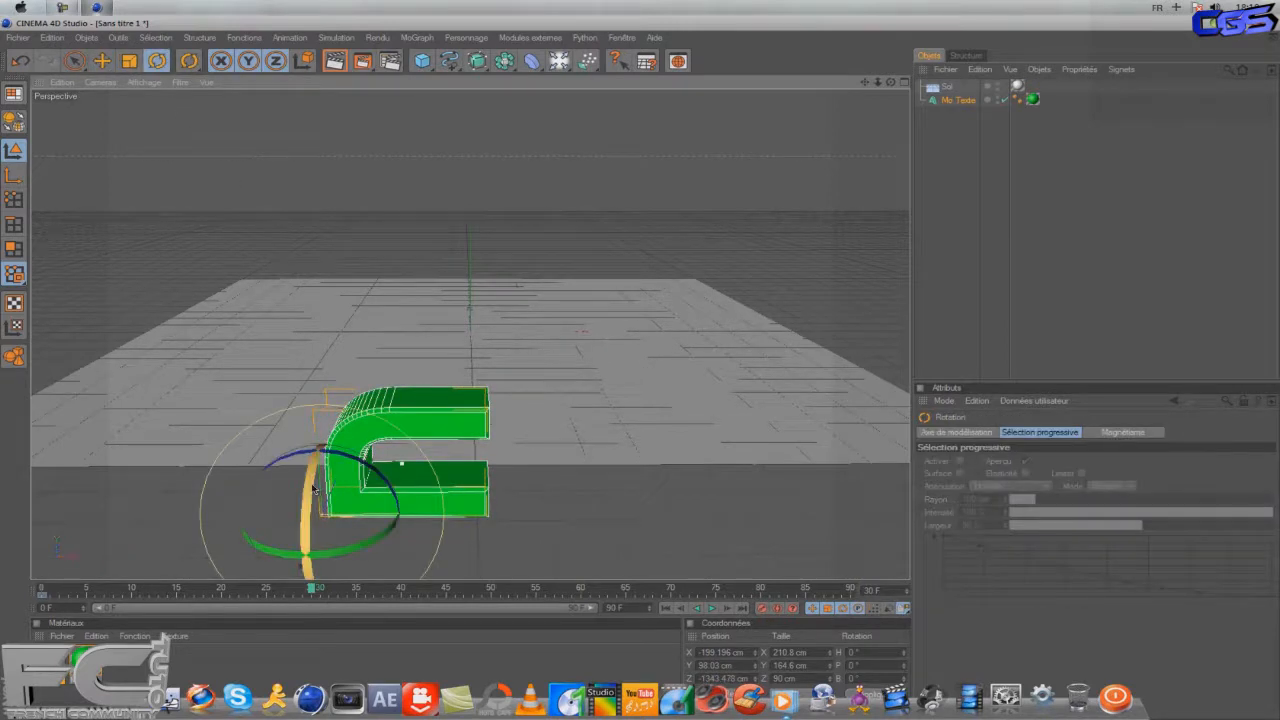
{"action": "left_click", "coordinate": [102, 61]}
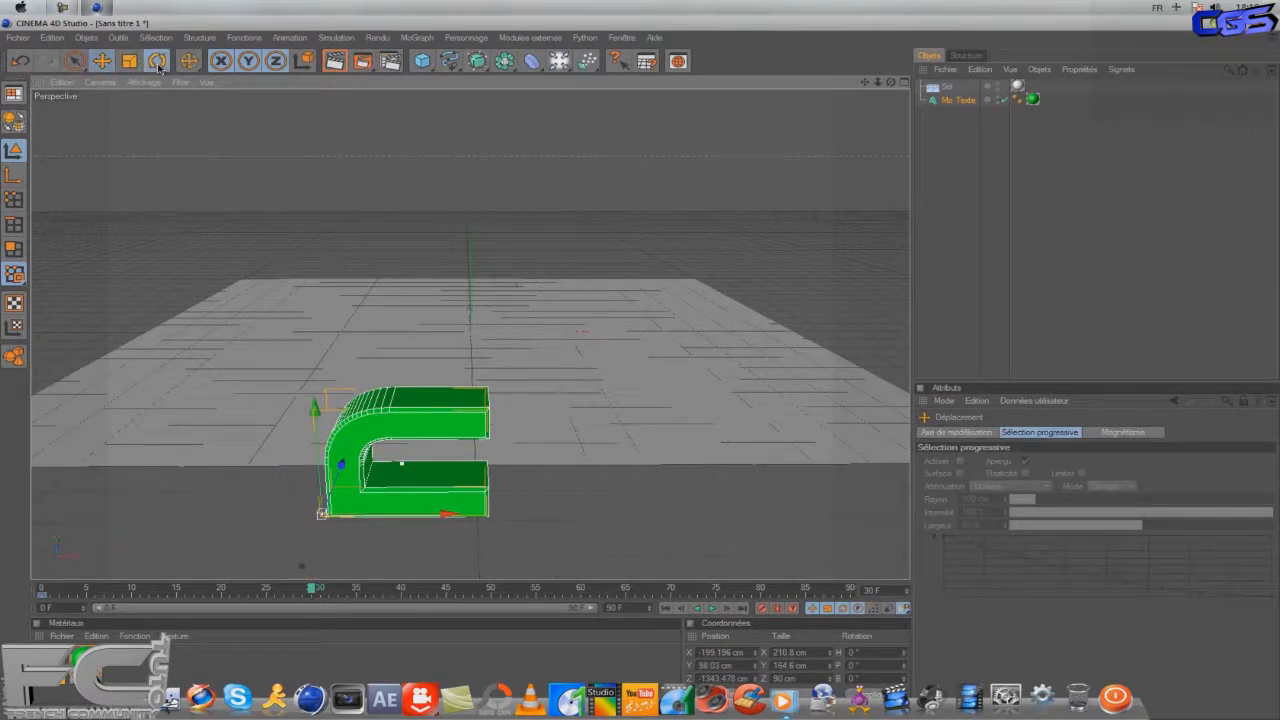
{"action": "left_click", "coordinate": [158, 62]}
{"action": "left_click_drag", "start_coordinate": [312, 494], "coordinate": [318, 425]}
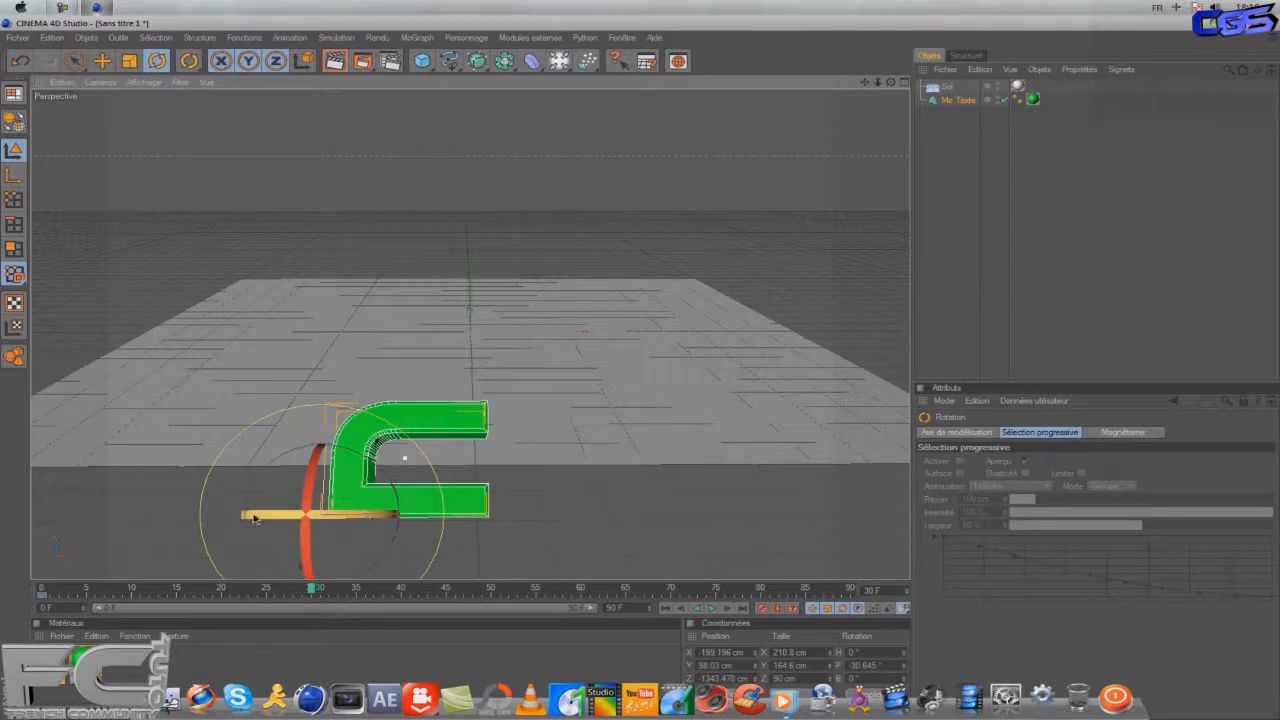
{"action": "left_click_drag", "start_coordinate": [320, 451], "coordinate": [319, 458]}
{"action": "left_click", "coordinate": [106, 62]}
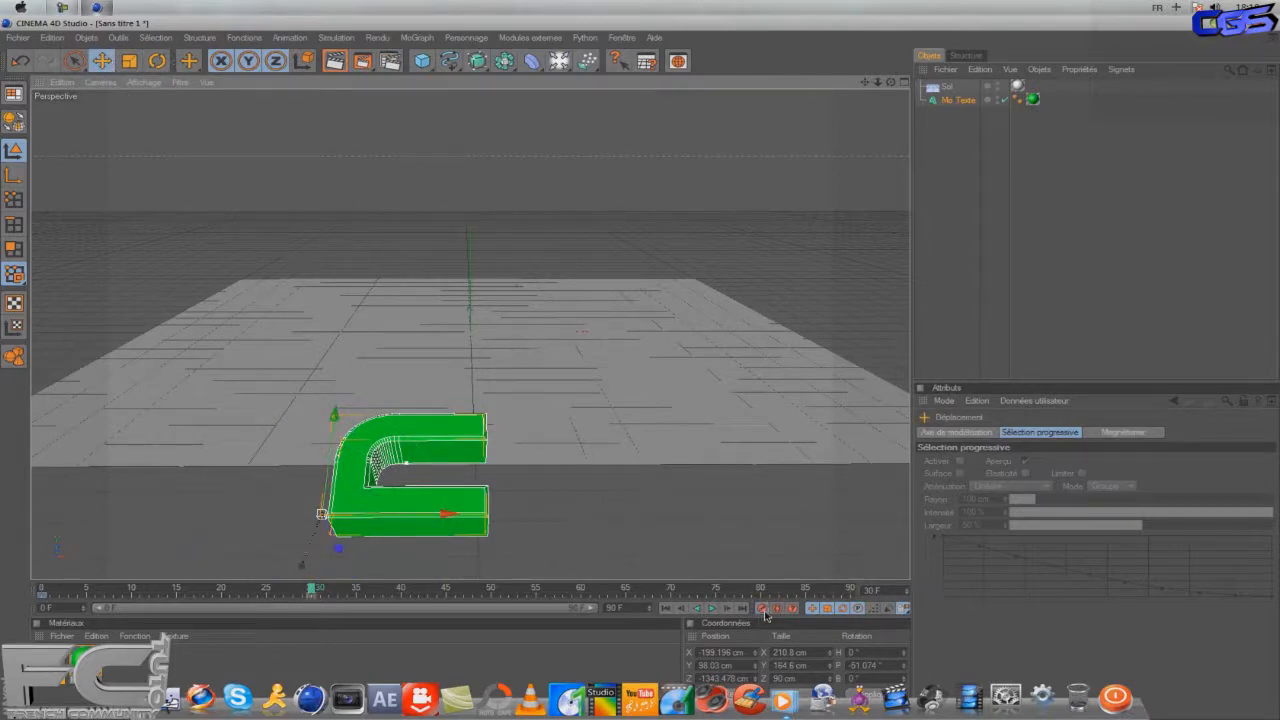
At frame 60, rotate the C's pitch to about -107°, move it back to about Z -1172 cm, and record a keyframe.
{"action": "left_click_drag", "start_coordinate": [313, 592], "coordinate": [580, 590]}
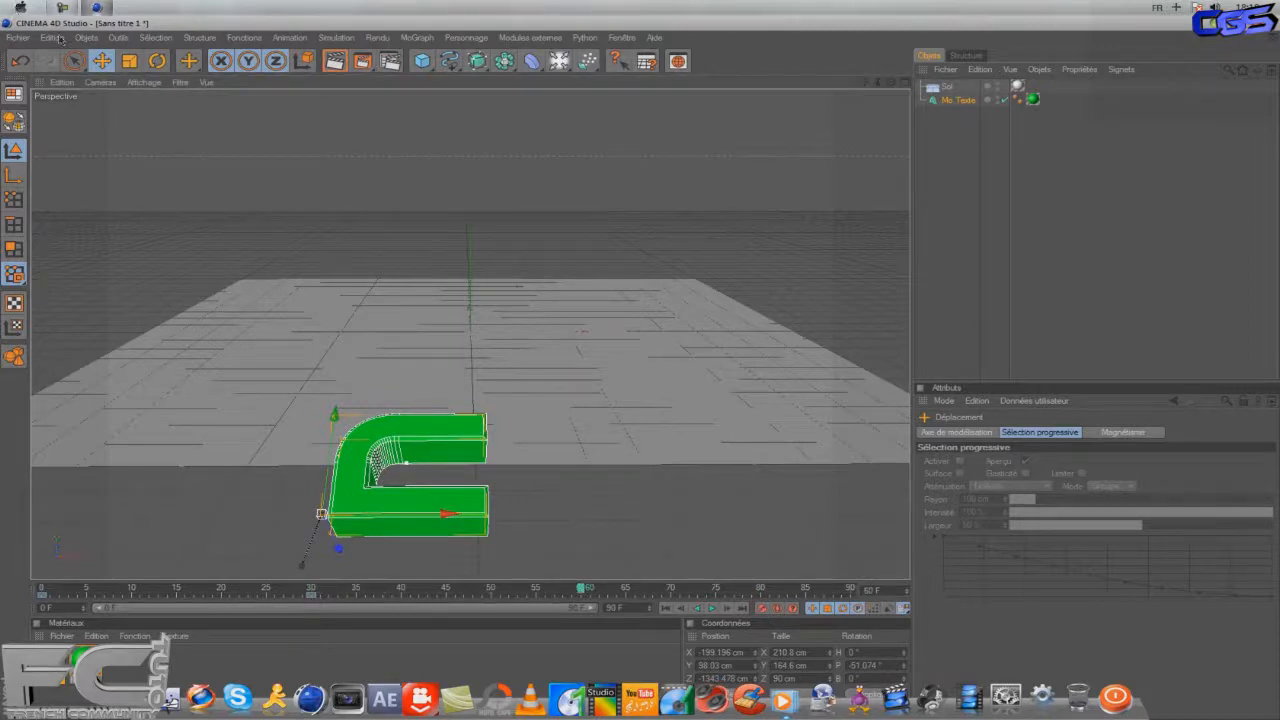
{"action": "key", "text": "r"}
{"action": "left_click_drag", "start_coordinate": [310, 479], "coordinate": [327, 400]}
{"action": "key", "text": "e"}
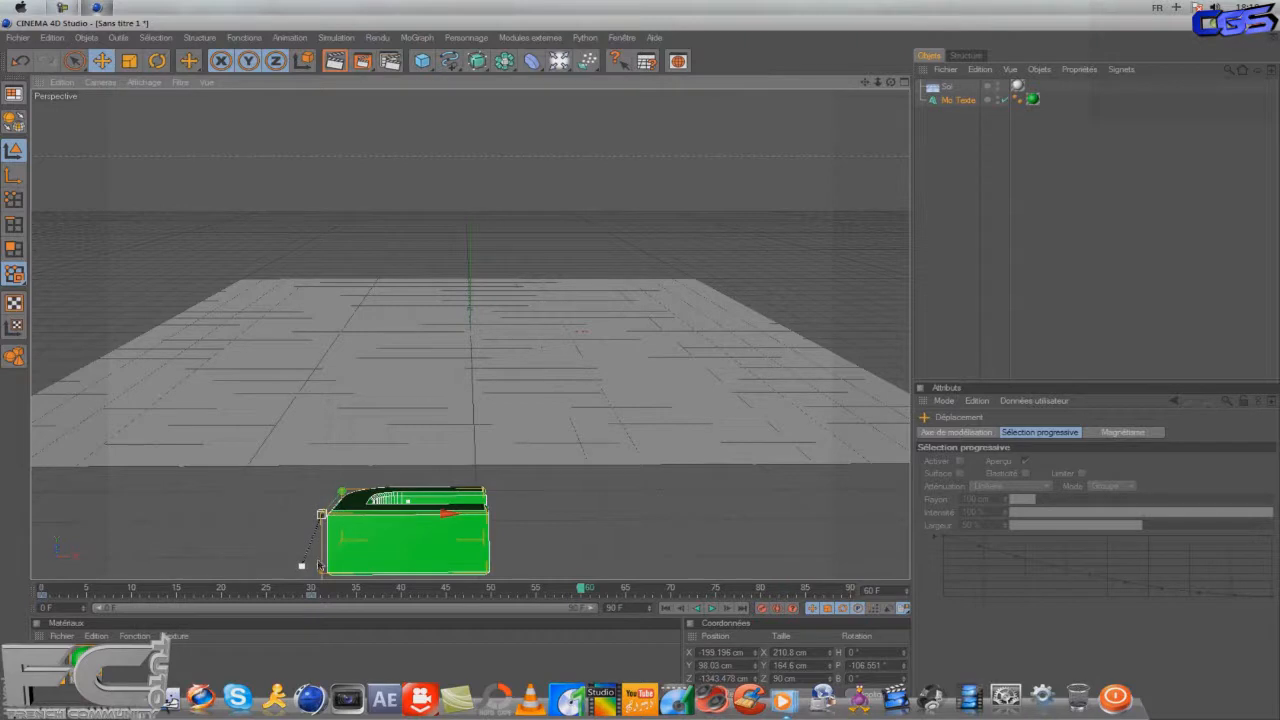
{"action": "left_click_drag", "start_coordinate": [322, 566], "coordinate": [641, 375]}
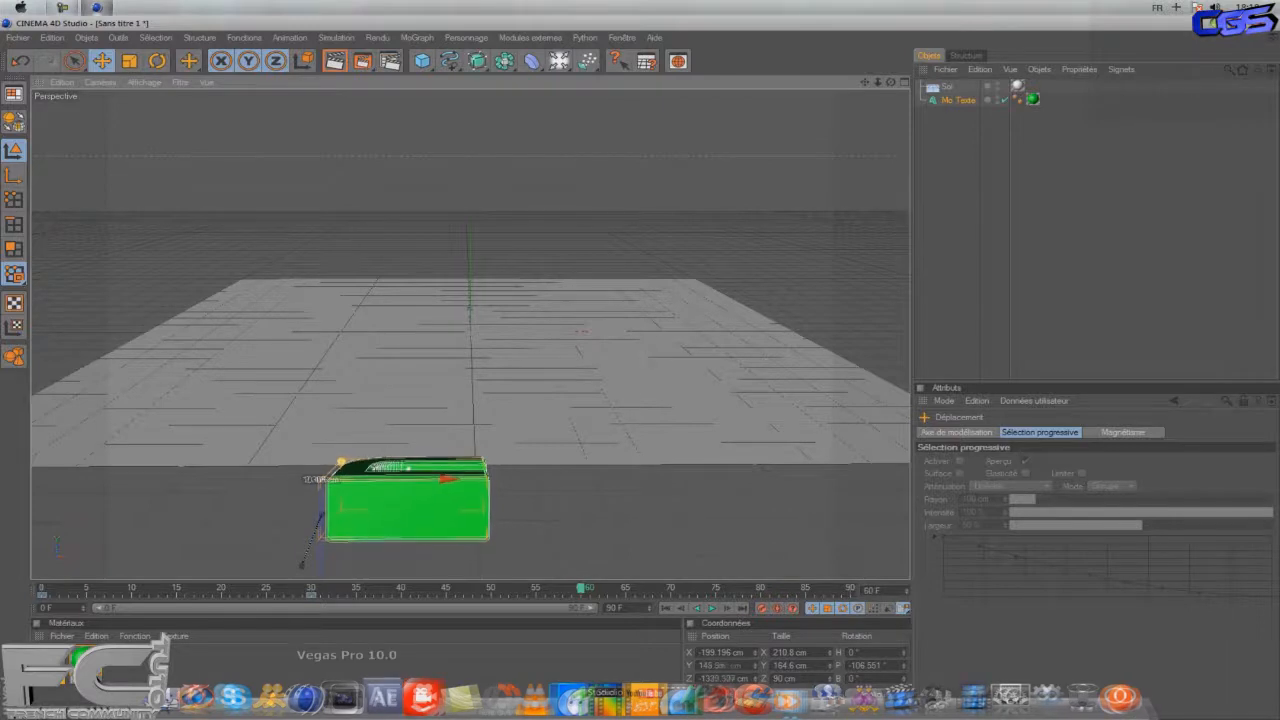
{"action": "left_click_drag", "start_coordinate": [648, 660], "coordinate": [640, 398]}
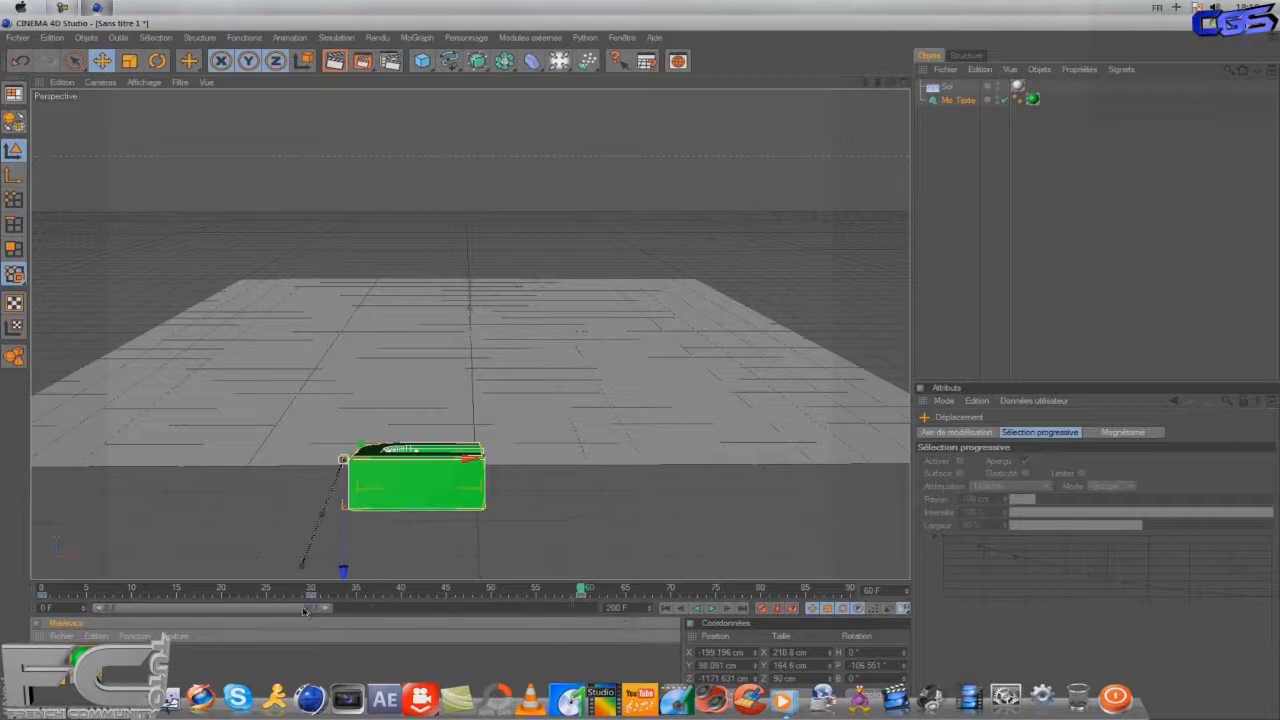
Extend the timeline to 200 frames and key the C at frame 90 with pitch about -185°, Y 75 cm and Z -883 cm.
{"action": "left_click_drag", "start_coordinate": [304, 611], "coordinate": [340, 610]}
{"action": "left_click_drag", "start_coordinate": [463, 590], "coordinate": [738, 596]}
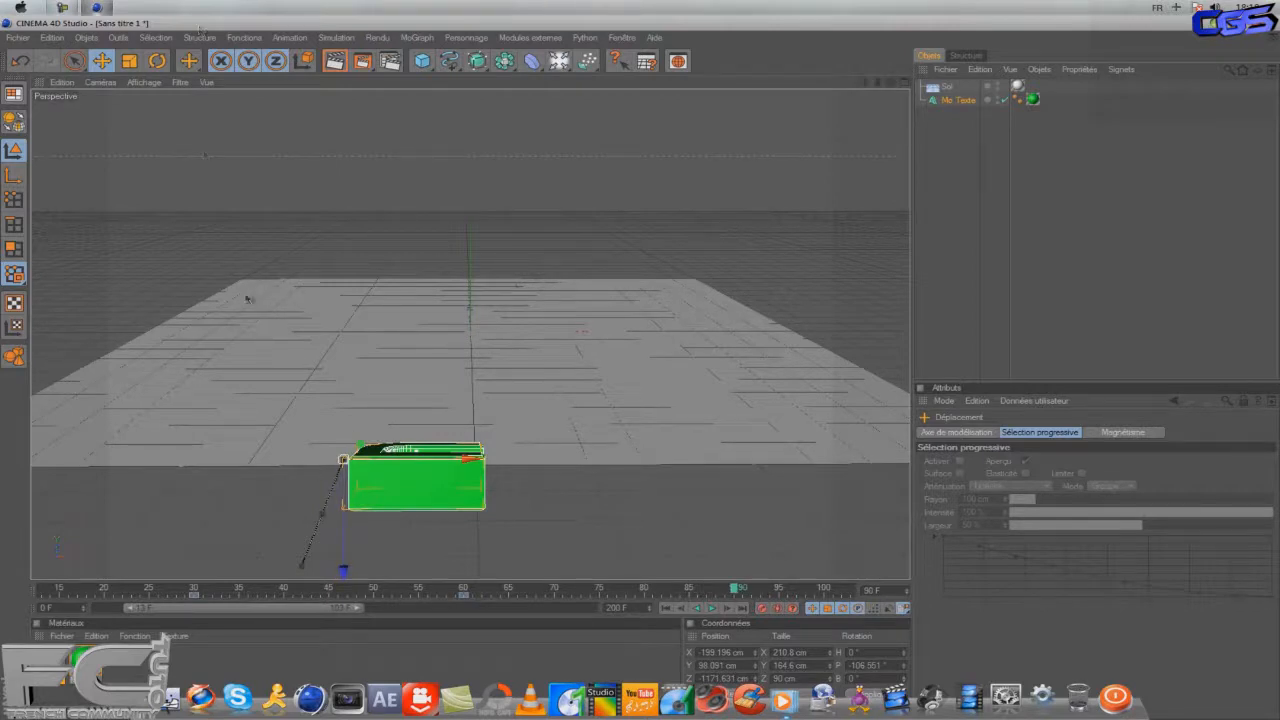
{"action": "left_click", "coordinate": [157, 63]}
{"action": "left_click_drag", "start_coordinate": [337, 437], "coordinate": [352, 376]}
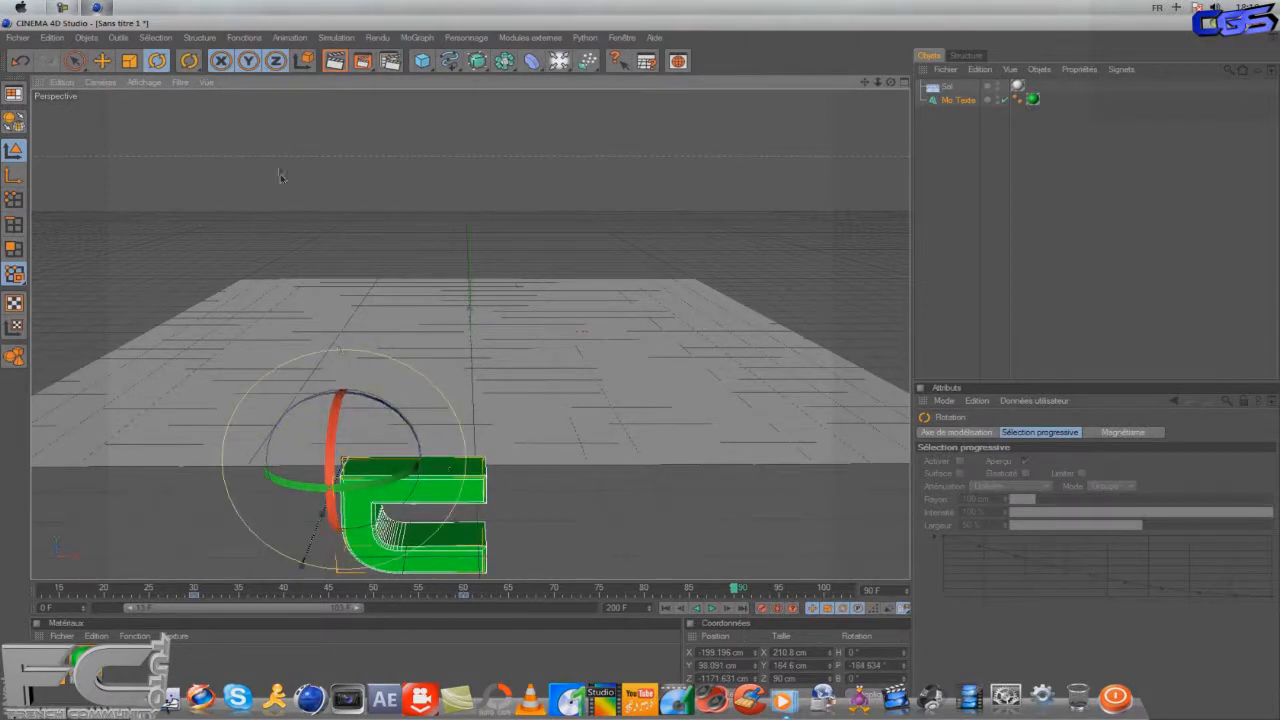
{"action": "left_click", "coordinate": [100, 63]}
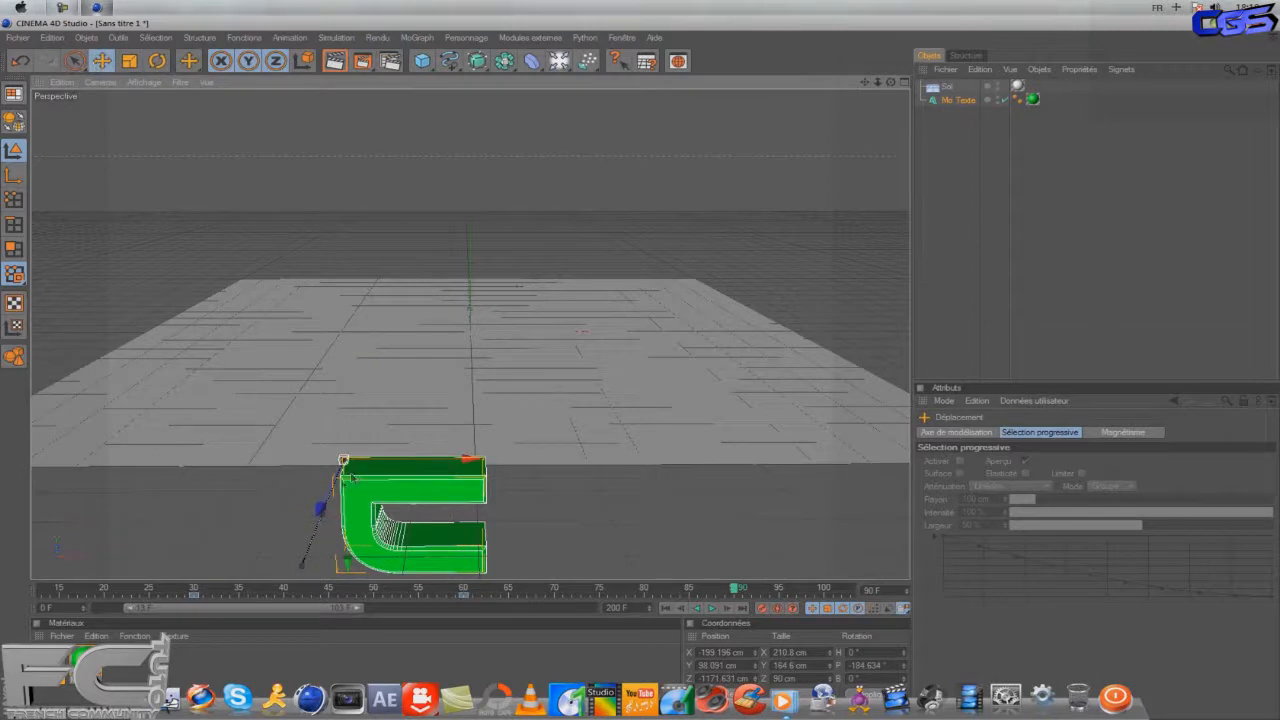
{"action": "left_click_drag", "start_coordinate": [319, 512], "coordinate": [641, 350]}
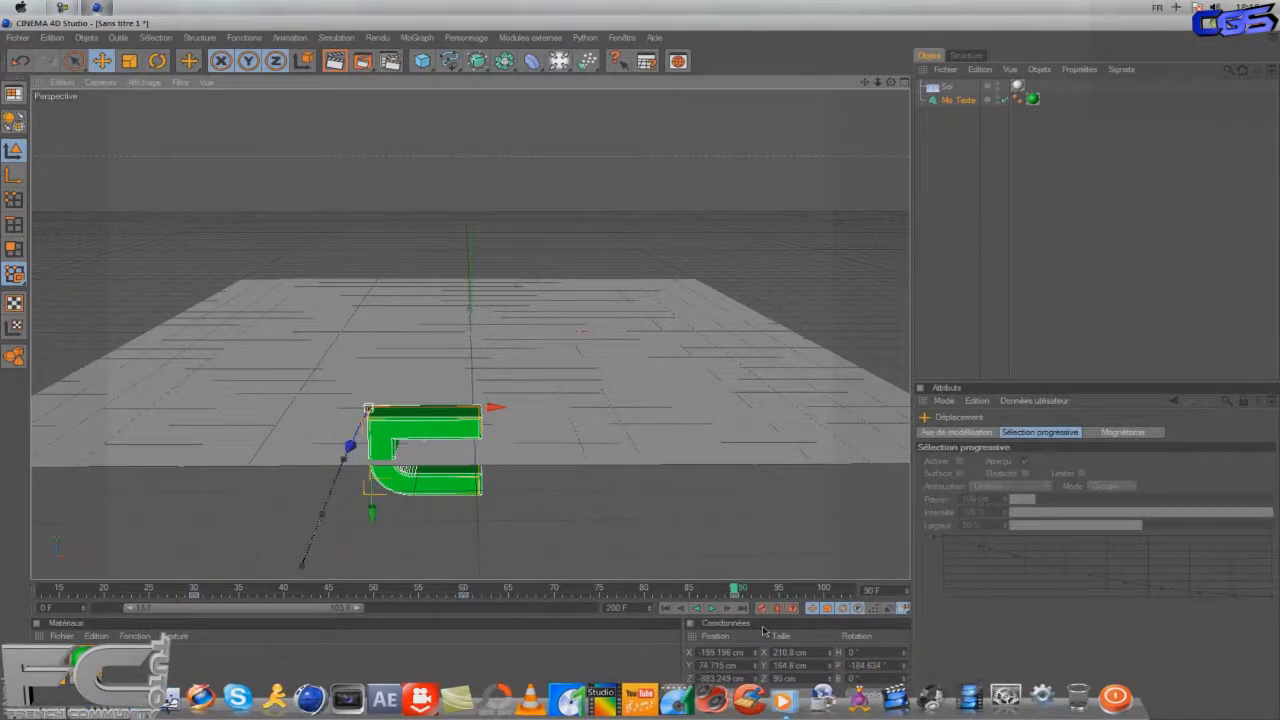
At frame 120, push the C back and upward, and shift its frame 90 position key slightly higher on the motion path.
{"action": "left_click_drag", "start_coordinate": [259, 610], "coordinate": [670, 590]}
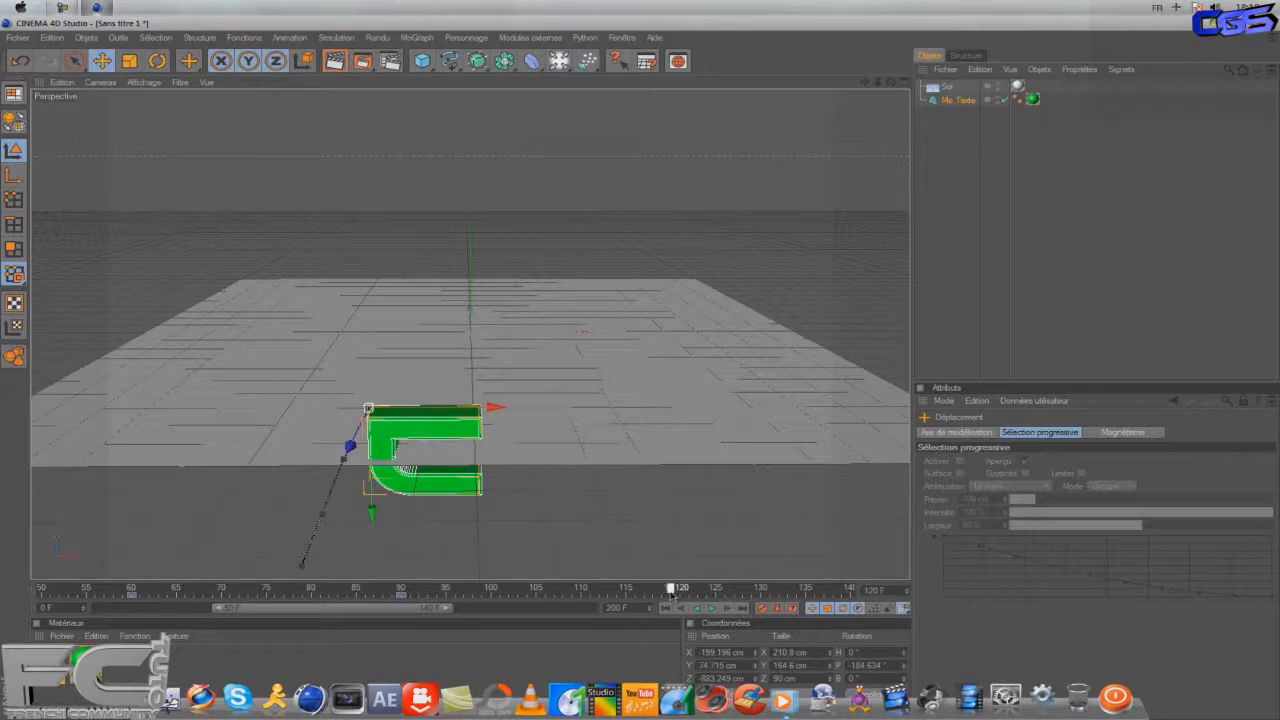
{"action": "left_click_drag", "start_coordinate": [651, 354], "coordinate": [642, 374]}
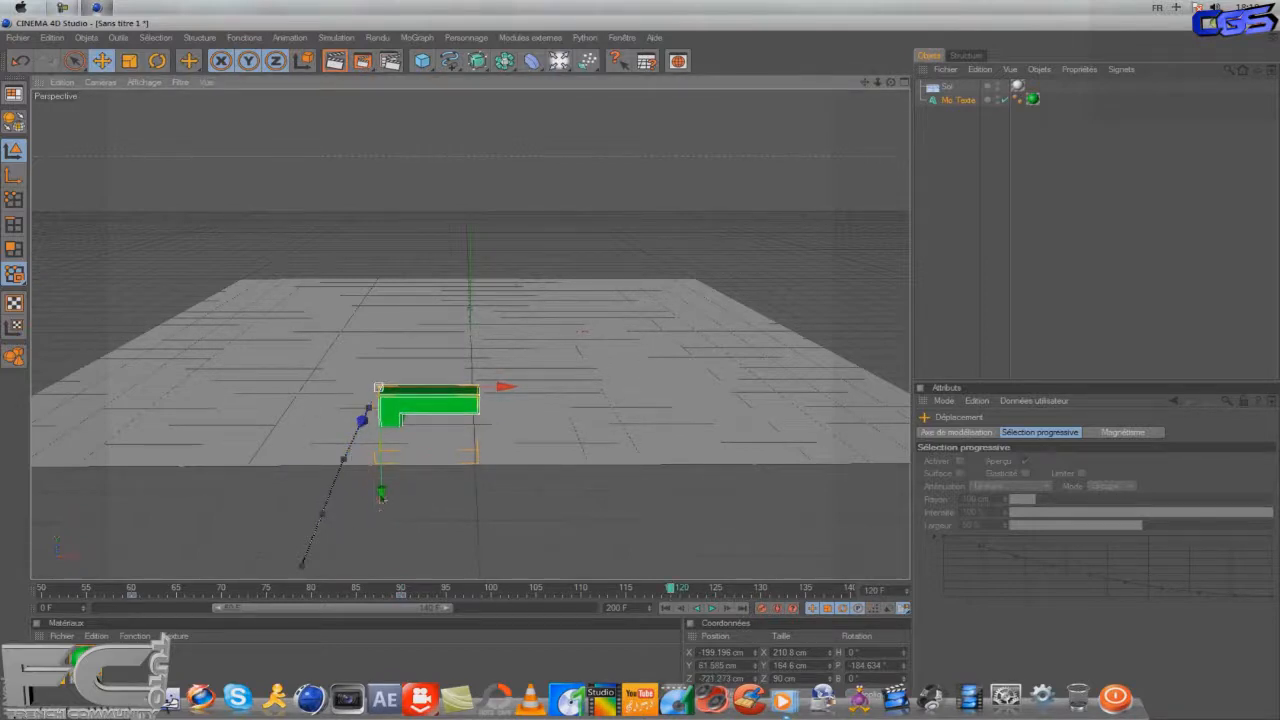
{"action": "left_click_drag", "start_coordinate": [382, 494], "coordinate": [641, 370]}
{"action": "left_click", "coordinate": [368, 407]}
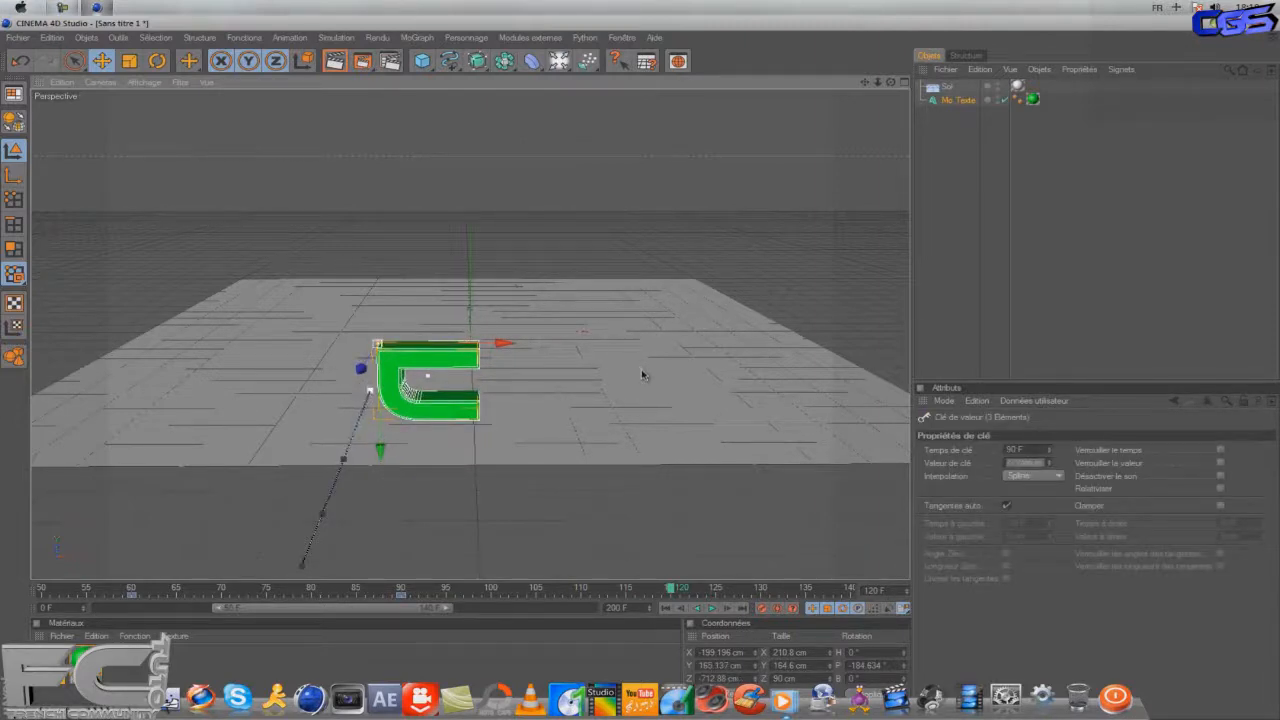
{"action": "left_click_drag", "start_coordinate": [370, 408], "coordinate": [371, 482]}
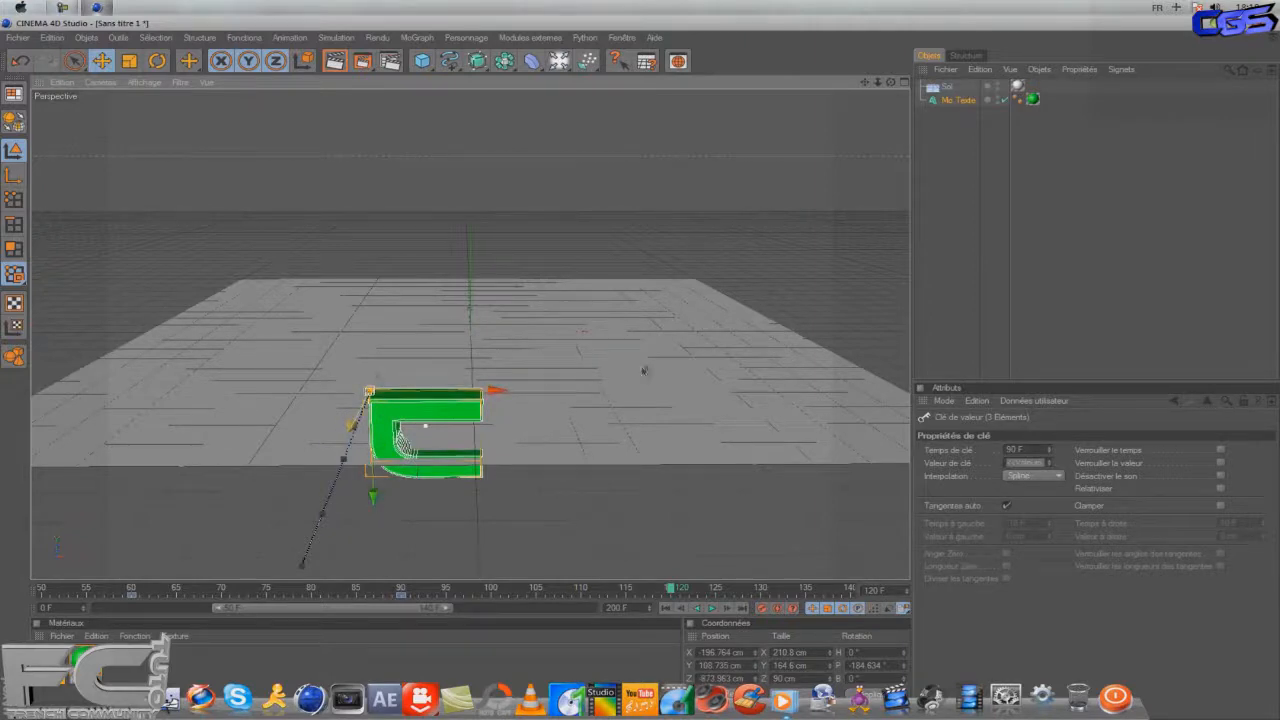
Place the C at about Y 226 cm and Z -672 cm, rotate its pitch to about -257°, and key it at frame 120.
{"action": "mouse_move", "coordinate": [643, 371]}
{"action": "left_mouse_down"}
{"action": "mouse_move", "coordinate": [660, 315]}
{"action": "mouse_move", "coordinate": [640, 323]}
{"action": "mouse_move", "coordinate": [645, 358]}
{"action": "left_mouse_up"}
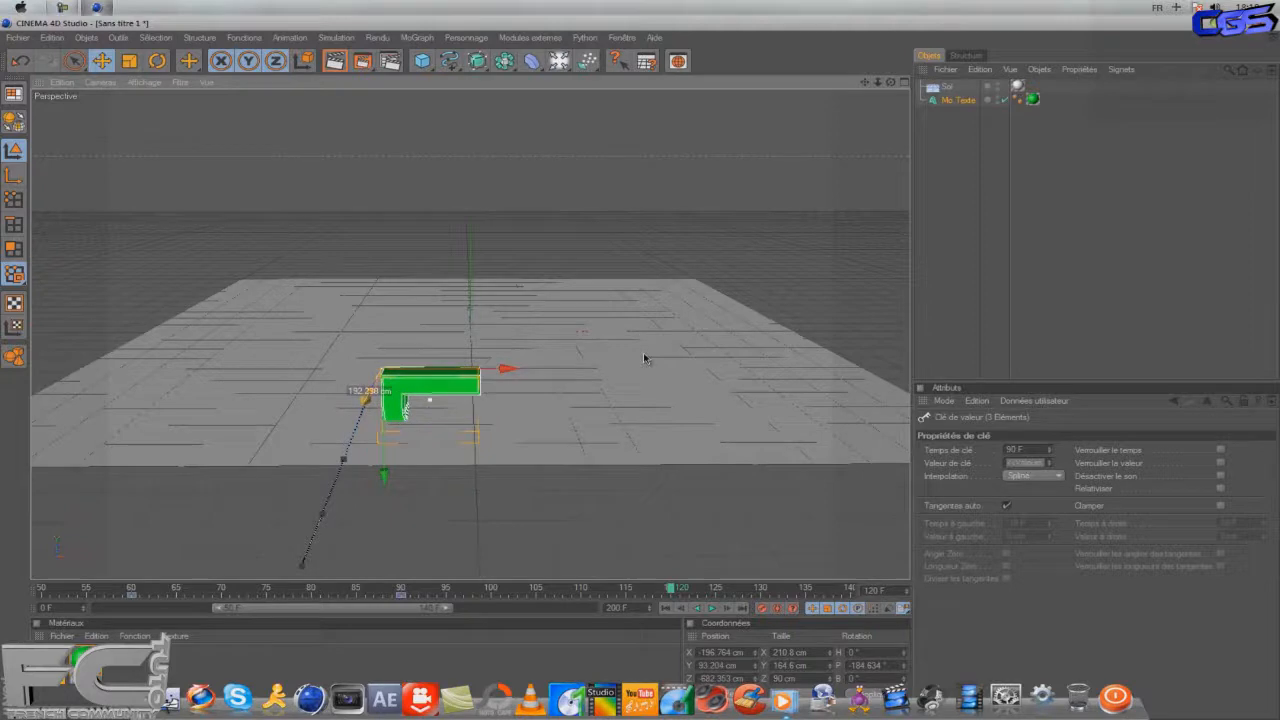
{"action": "left_click_drag", "start_coordinate": [387, 483], "coordinate": [642, 376]}
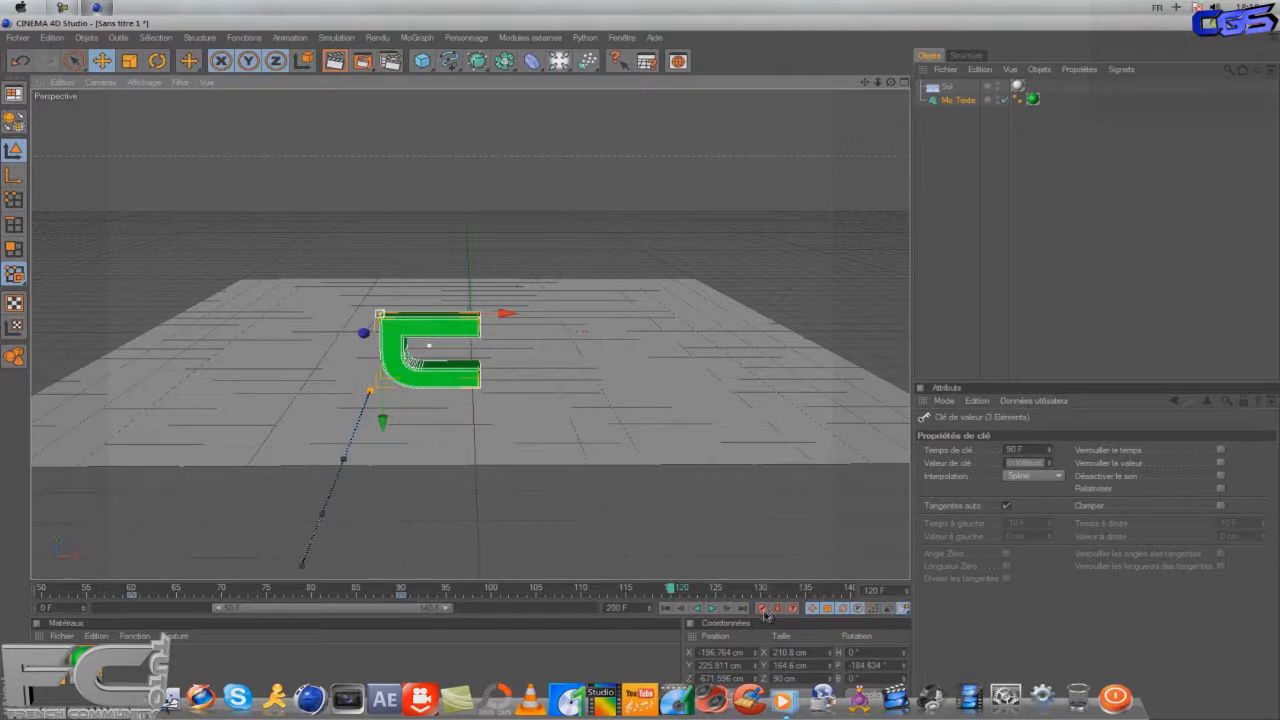
{"action": "left_click", "coordinate": [157, 61]}
{"action": "left_click_drag", "start_coordinate": [374, 252], "coordinate": [381, 244]}
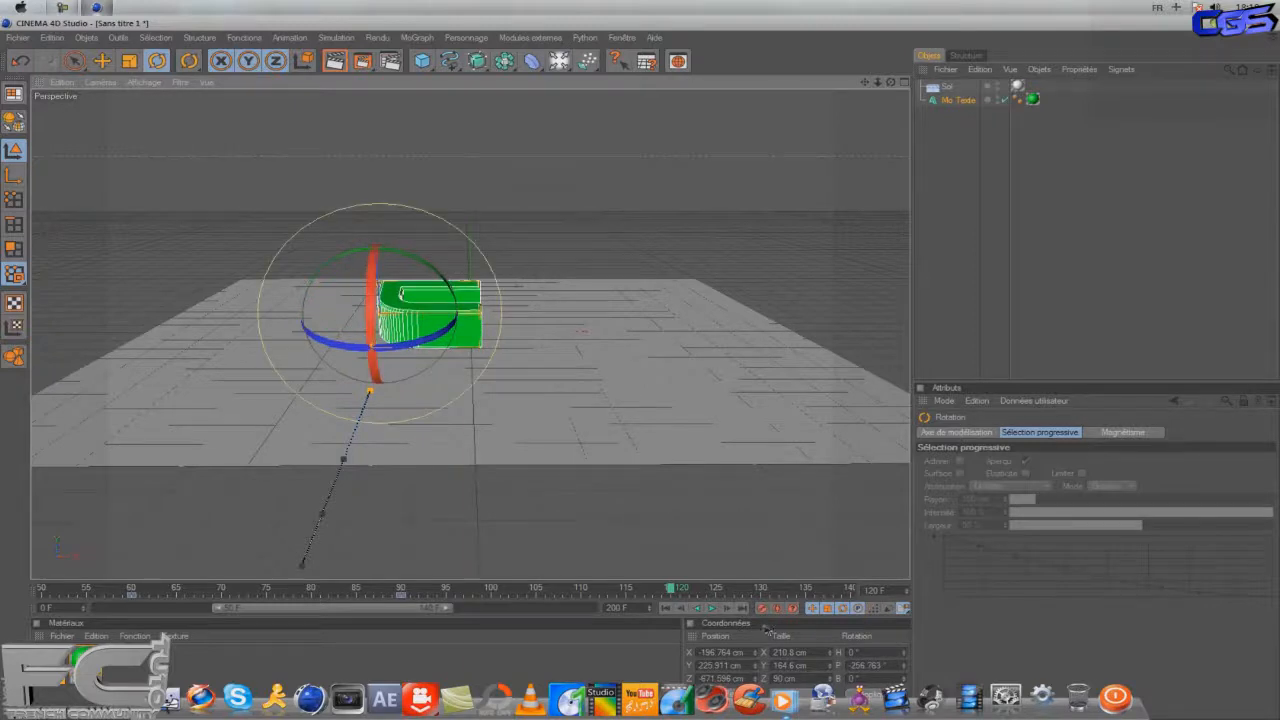
At frame 150, rotate the C's pitch to about -365°, move it to about Y 210 cm and Z -489 cm, and record a keyframe.
{"action": "left_click_drag", "start_coordinate": [389, 611], "coordinate": [465, 609]}
{"action": "left_click_drag", "start_coordinate": [392, 589], "coordinate": [661, 589]}
{"action": "left_click_drag", "start_coordinate": [381, 332], "coordinate": [382, 190]}
{"action": "left_click", "coordinate": [103, 61]}
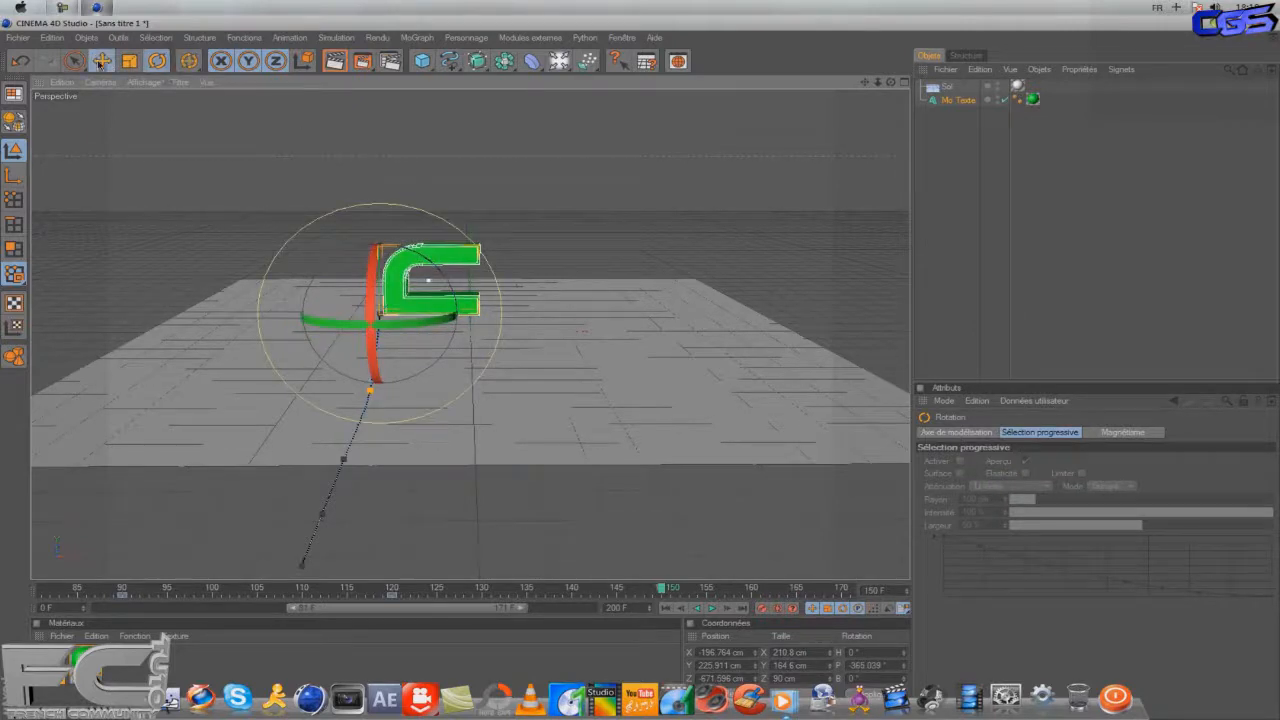
{"action": "left_click_drag", "start_coordinate": [392, 304], "coordinate": [648, 362]}
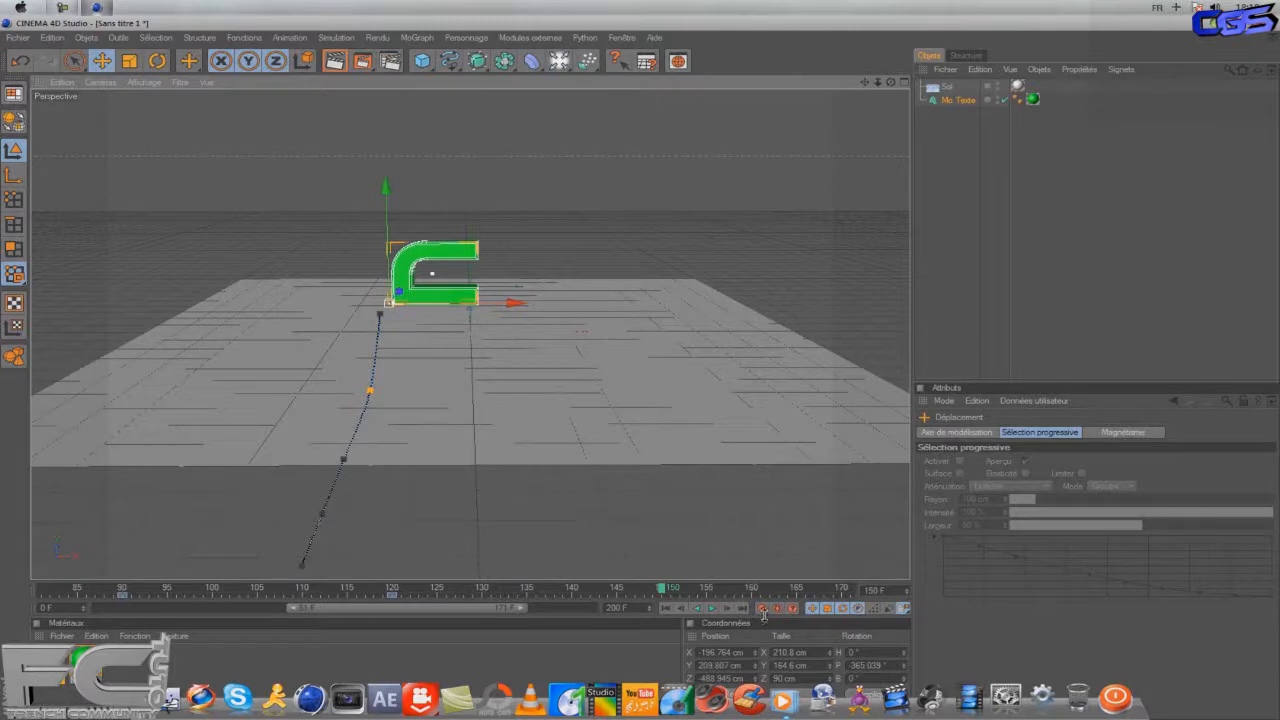
Play the C's animation from the start and scrub through the timeline to check its tumbling motion.
{"action": "left_click", "coordinate": [667, 608]}
{"action": "left_click", "coordinate": [714, 609]}
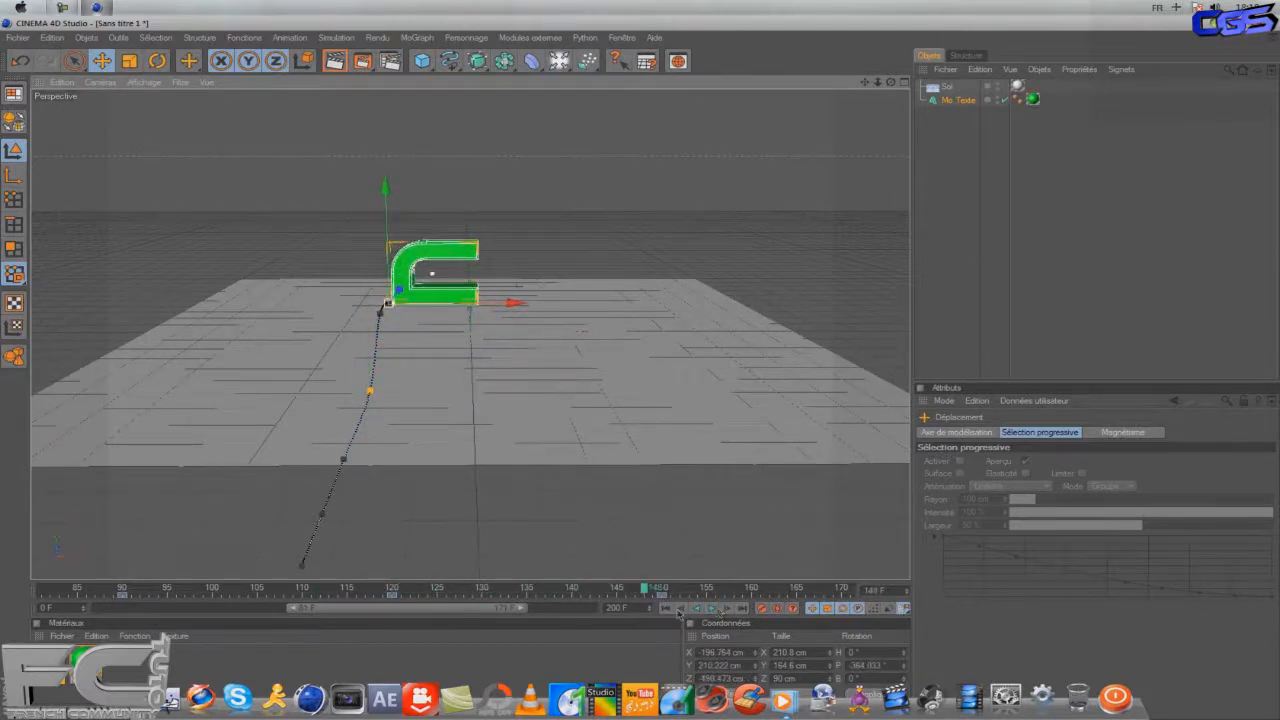
{"action": "left_click", "coordinate": [667, 609]}
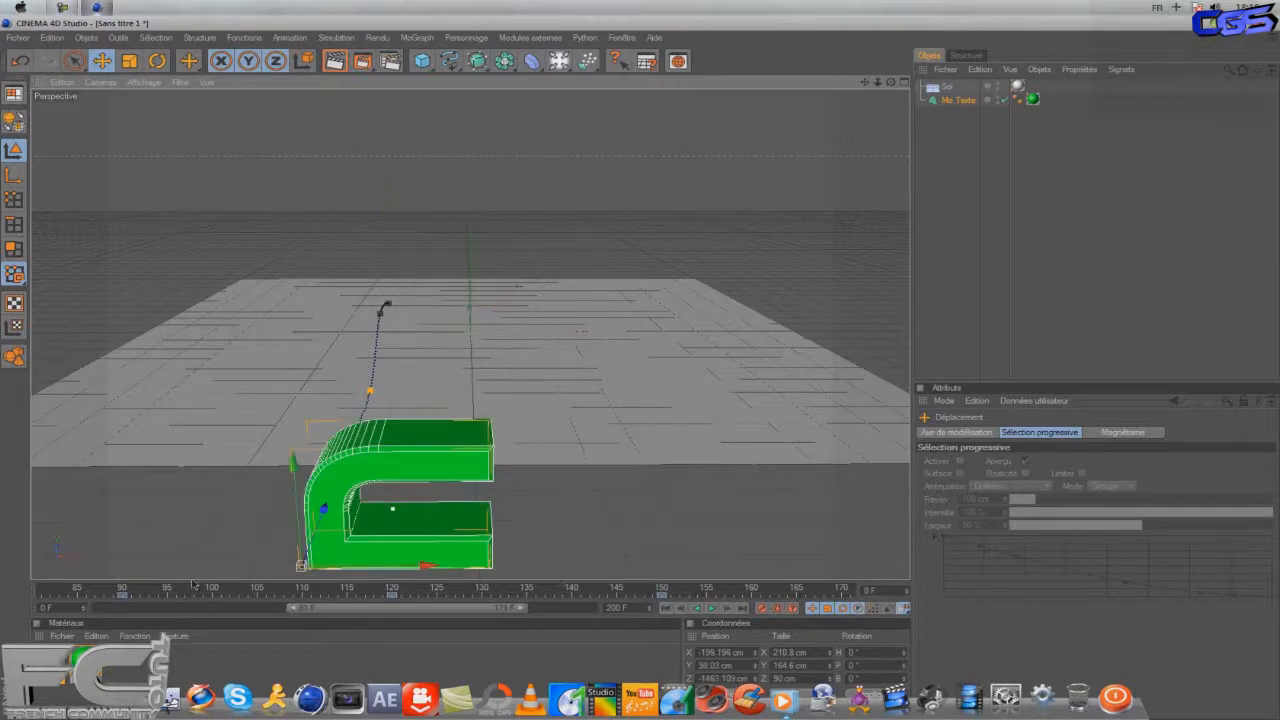
{"action": "left_click_drag", "start_coordinate": [330, 610], "coordinate": [630, 605]}
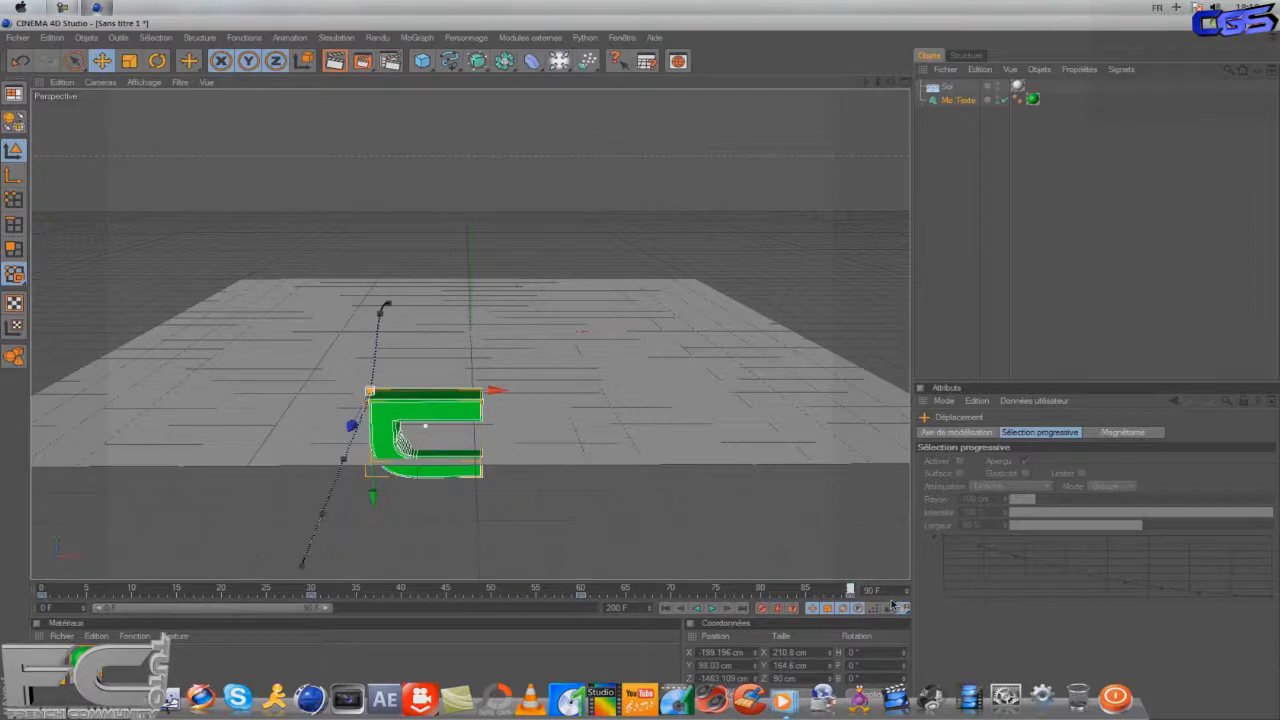
{"action": "mouse_move", "coordinate": [174, 614]}
{"action": "left_mouse_down"}
{"action": "mouse_move", "coordinate": [410, 608]}
{"action": "mouse_move", "coordinate": [290, 600]}
{"action": "mouse_move", "coordinate": [330, 592]}
{"action": "mouse_move", "coordinate": [848, 590]}
{"action": "mouse_move", "coordinate": [75, 590]}
{"action": "mouse_move", "coordinate": [15, 575]}
{"action": "mouse_move", "coordinate": [50, 590]}
{"action": "mouse_move", "coordinate": [2, 587]}
{"action": "left_mouse_up"}
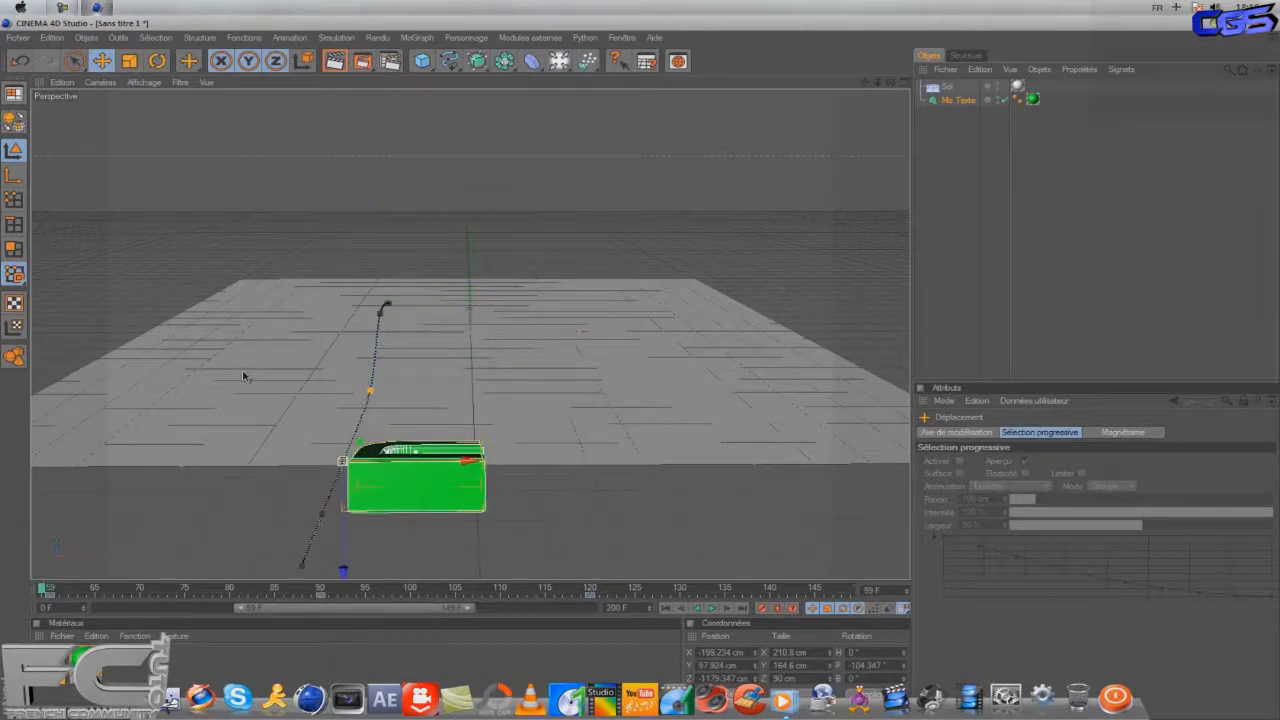
Return to frame 0, add a second MoText object, and slide it along X to about -264 cm.
{"action": "scroll", "coordinate": [304, 325], "scroll_direction": "up", "scroll_amount": 2}
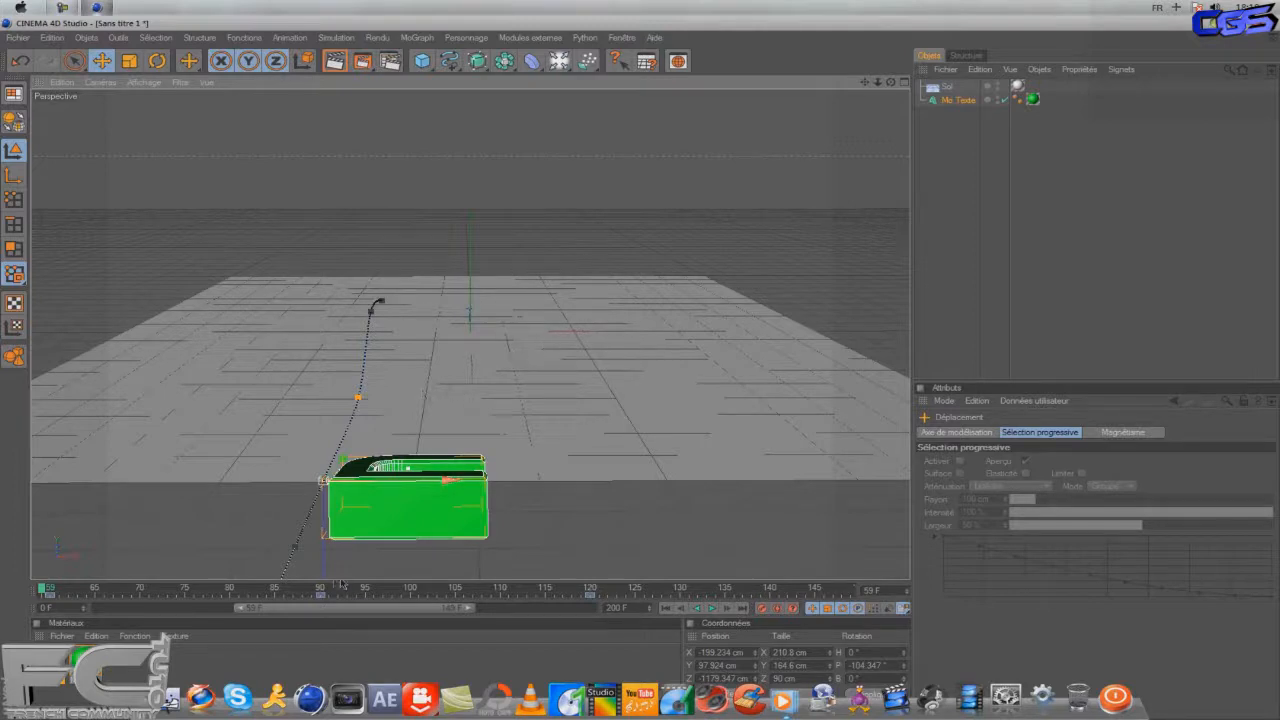
{"action": "left_click", "coordinate": [662, 610]}
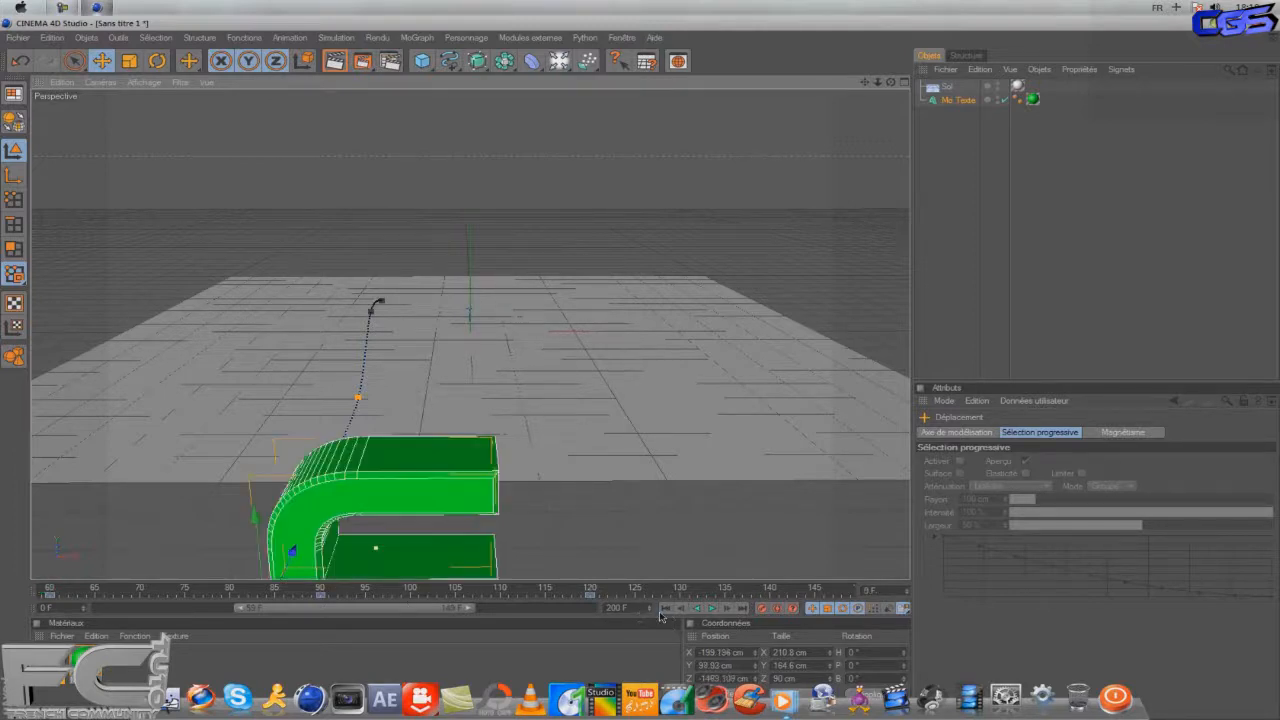
{"action": "left_click", "coordinate": [410, 37]}
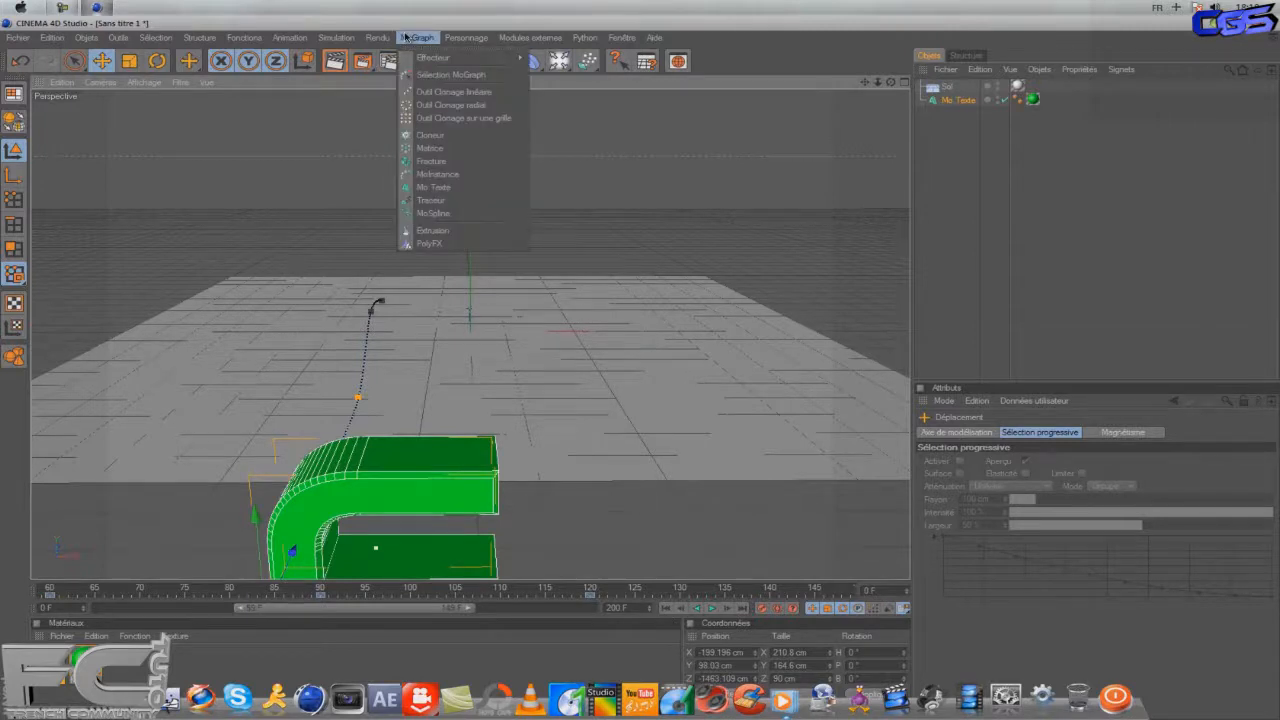
{"action": "left_click", "coordinate": [70, 8]}
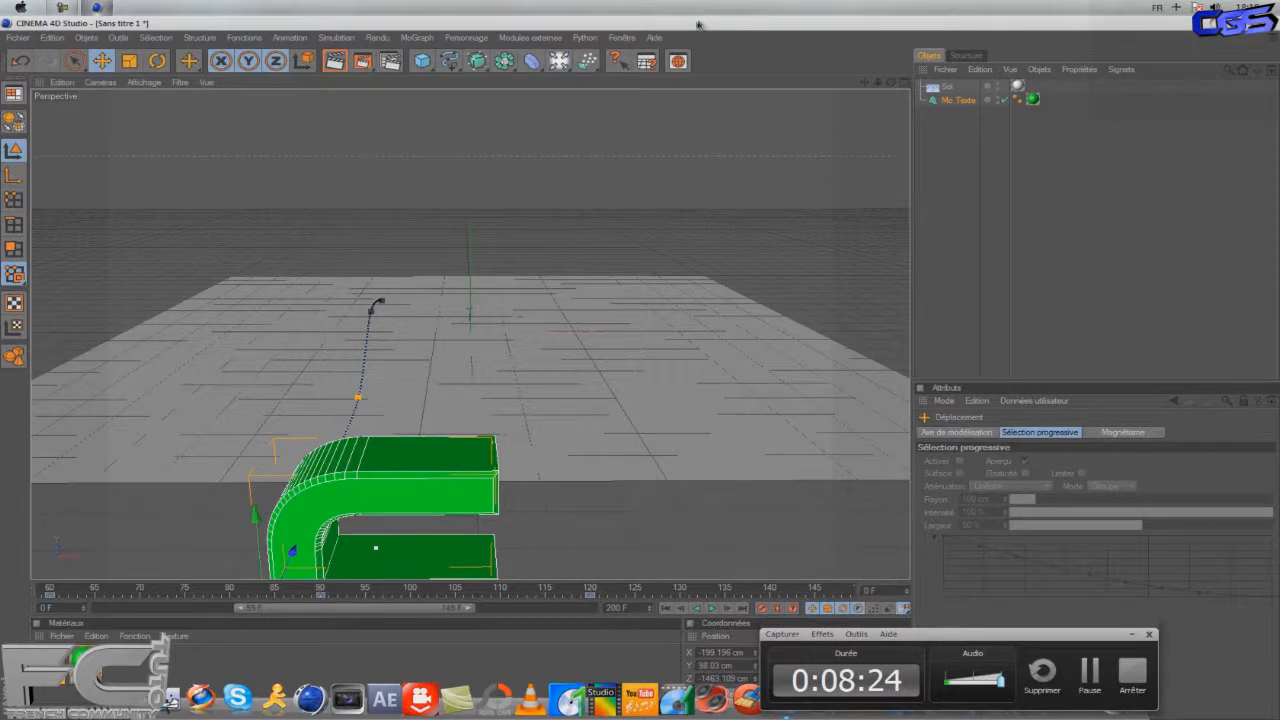
{"action": "left_click", "coordinate": [1132, 634]}
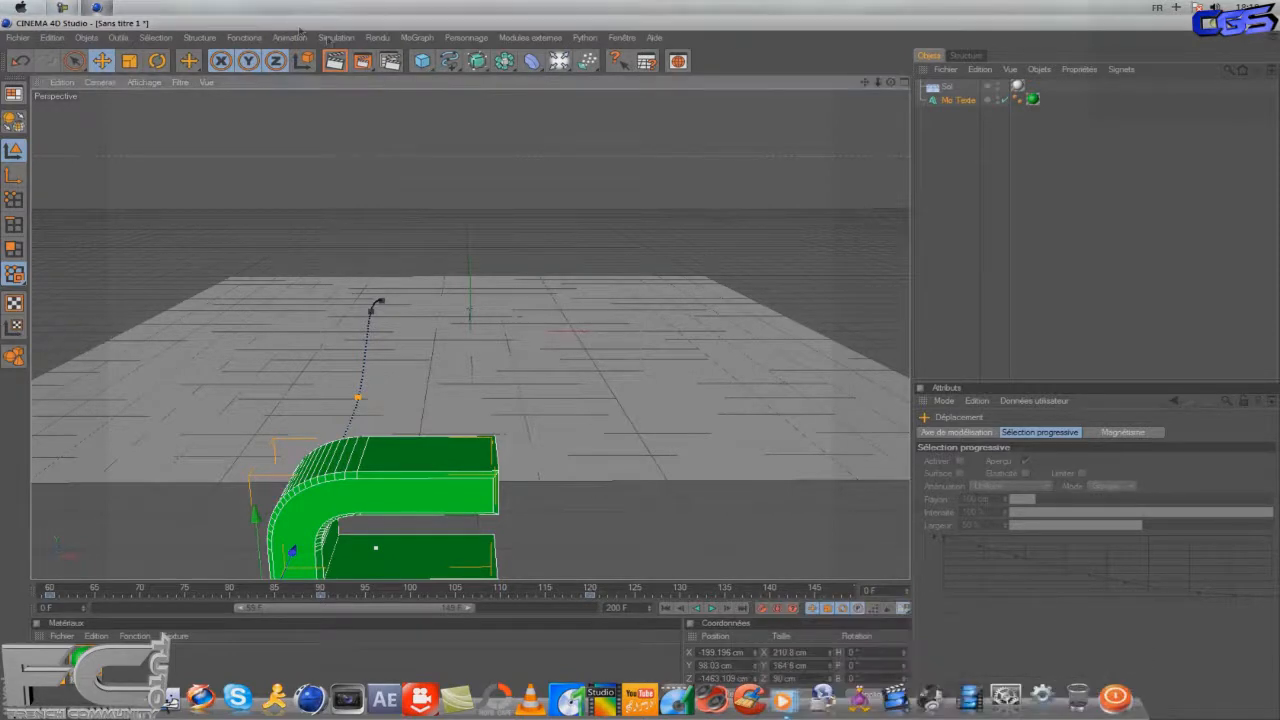
{"action": "left_click", "coordinate": [417, 37]}
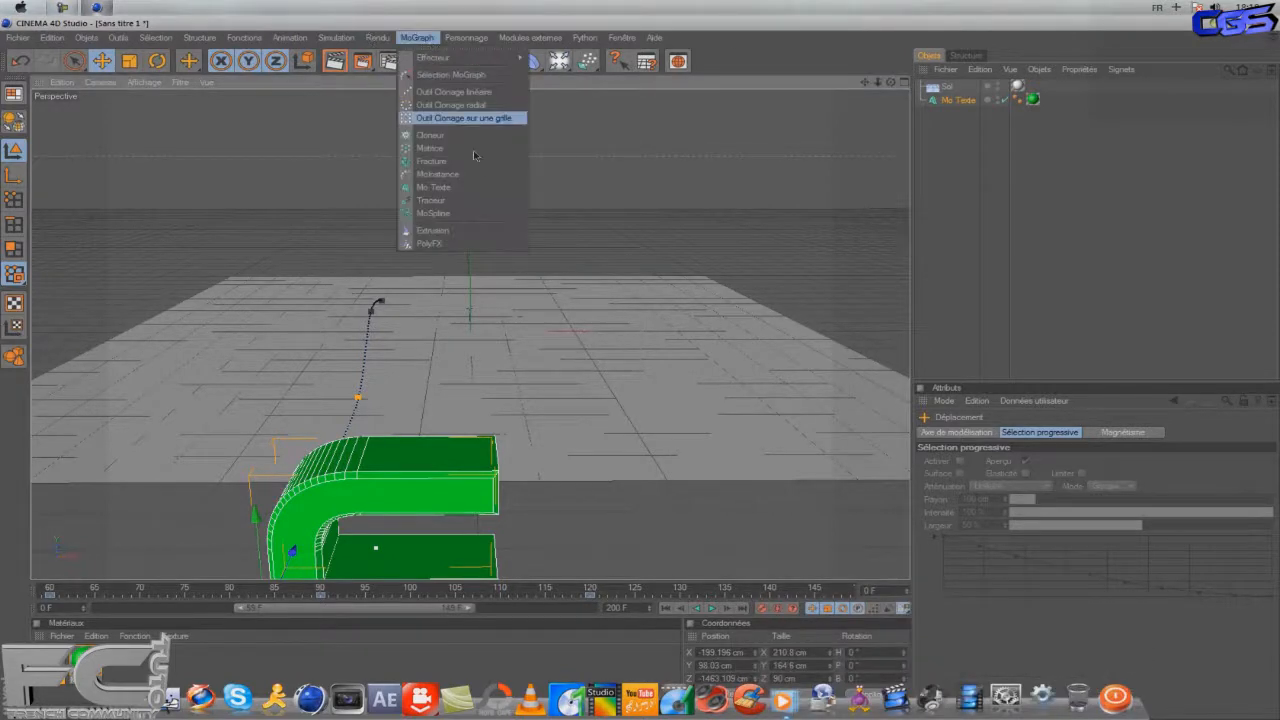
{"action": "left_click", "coordinate": [477, 187]}
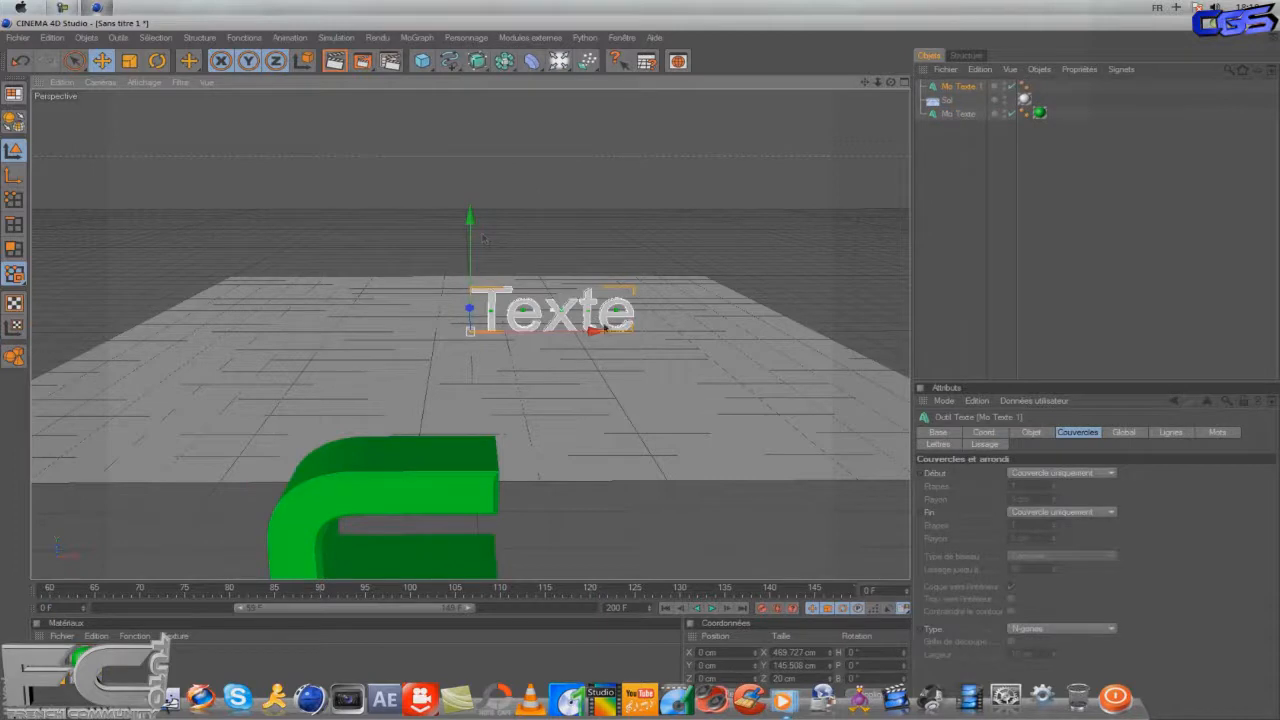
{"action": "left_click_drag", "start_coordinate": [603, 331], "coordinate": [639, 372]}
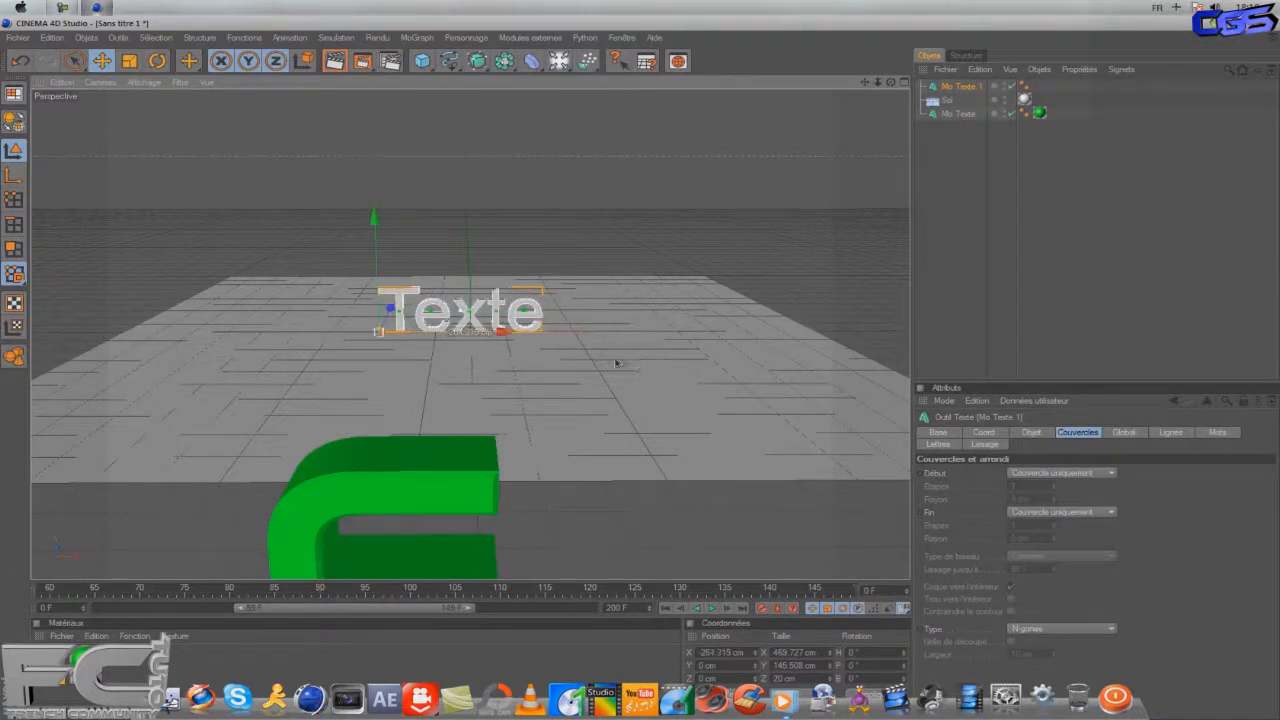
Set the new text object's depth to 80 and its text to "Youtube/CODGamerStudio".
{"action": "left_click", "coordinate": [1033, 436]}
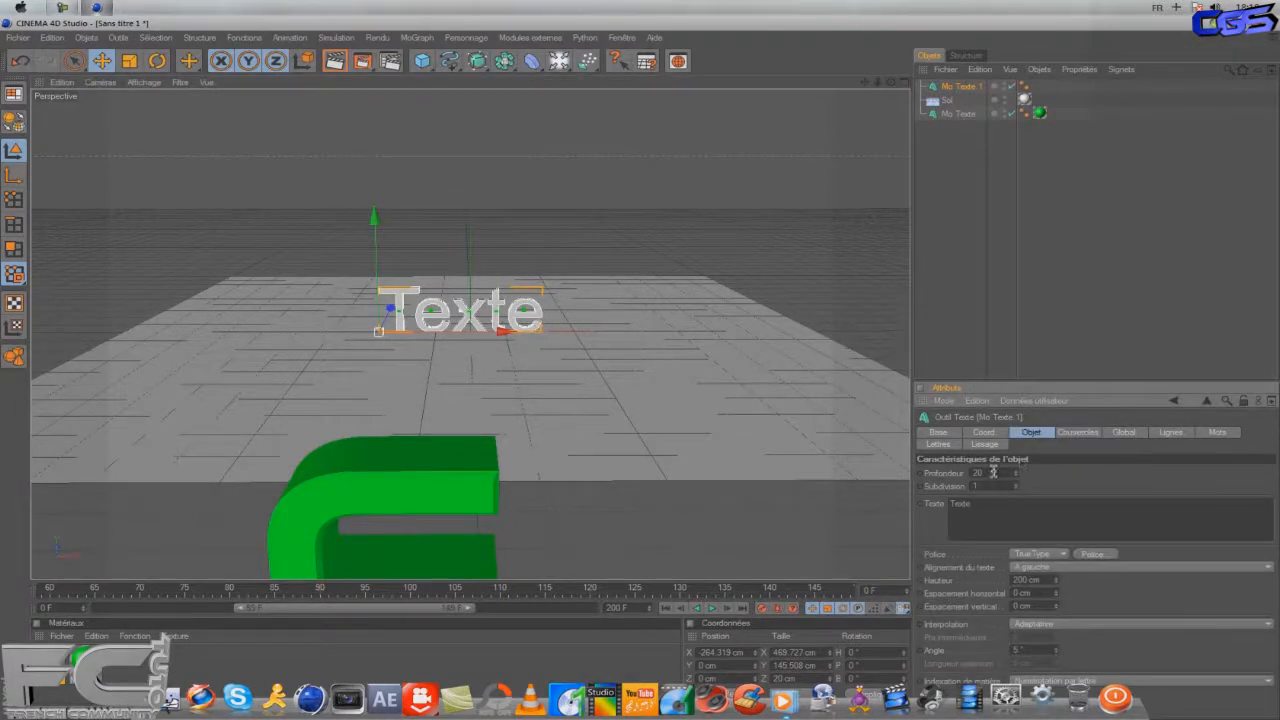
{"action": "left_click_drag", "start_coordinate": [937, 472], "coordinate": [935, 476]}
{"action": "type", "text": "80"}
{"action": "double_click", "coordinate": [985, 506]}
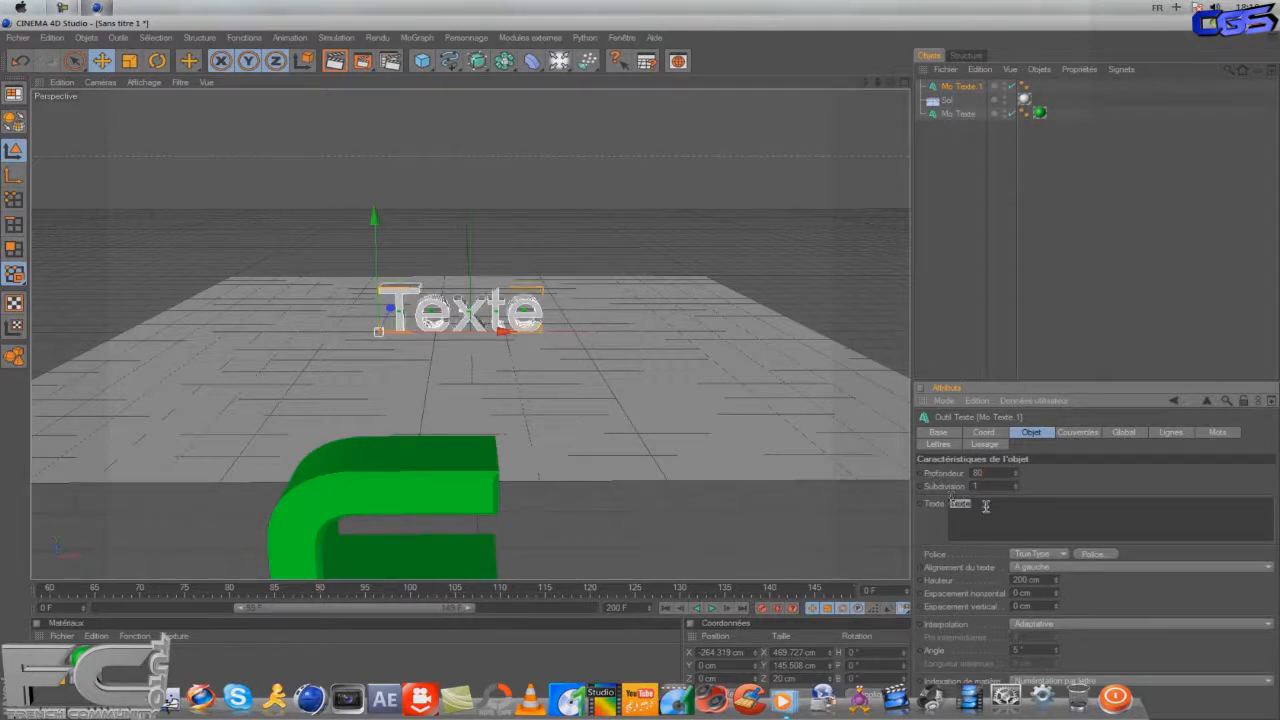
{"action": "type", "text": "1"}
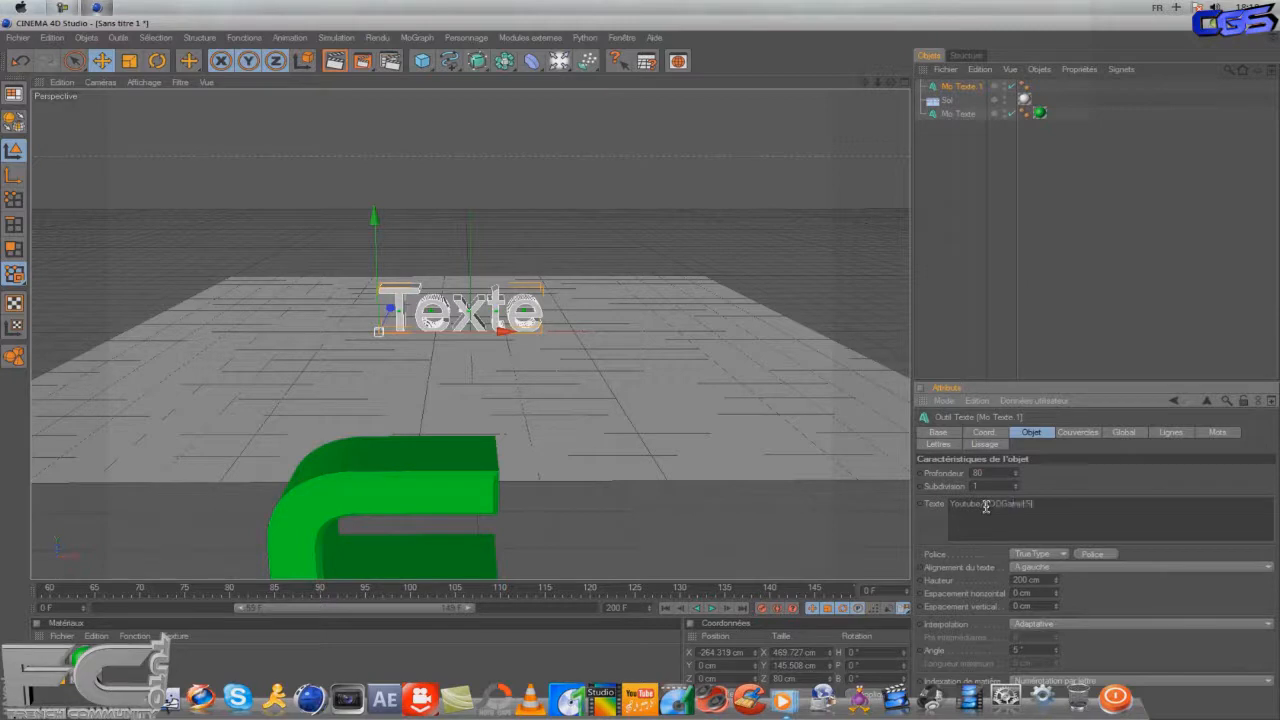
Change the new text object's font to Xirod.
{"action": "left_click", "coordinate": [1095, 554]}
{"action": "left_click_drag", "start_coordinate": [151, 186], "coordinate": [151, 216]}
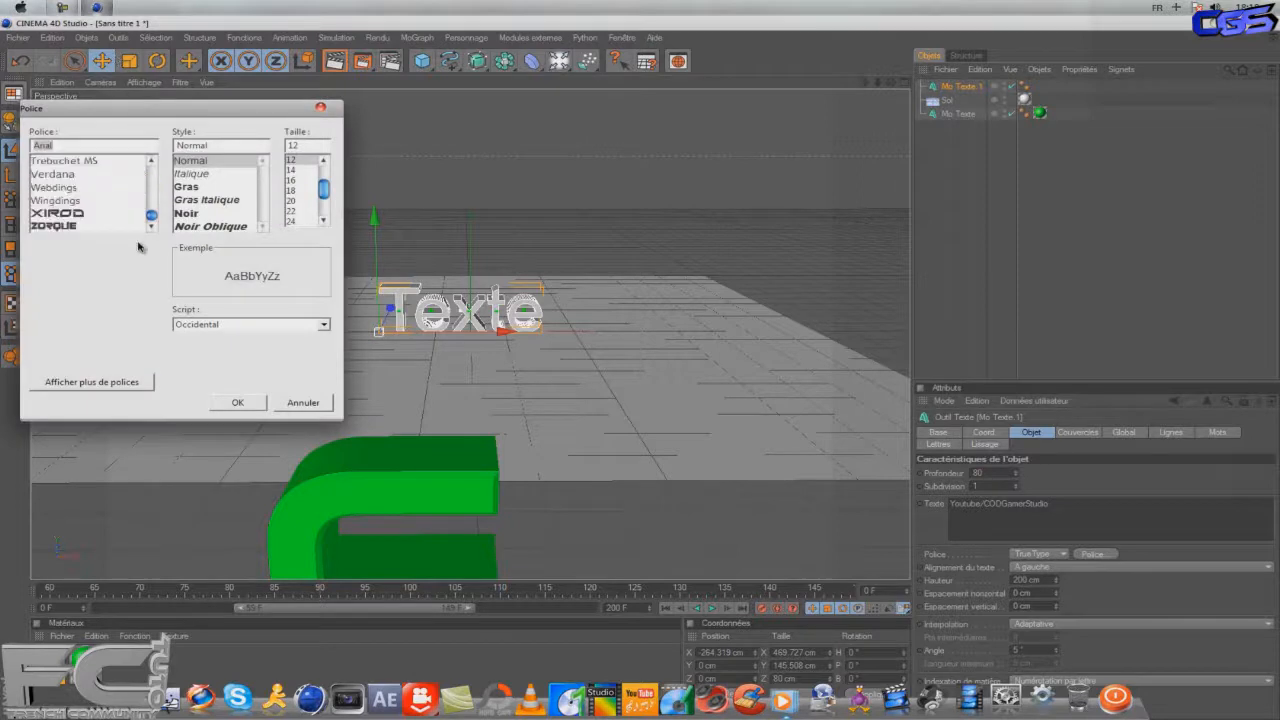
{"action": "left_click", "coordinate": [100, 213]}
{"action": "left_click", "coordinate": [237, 402]}
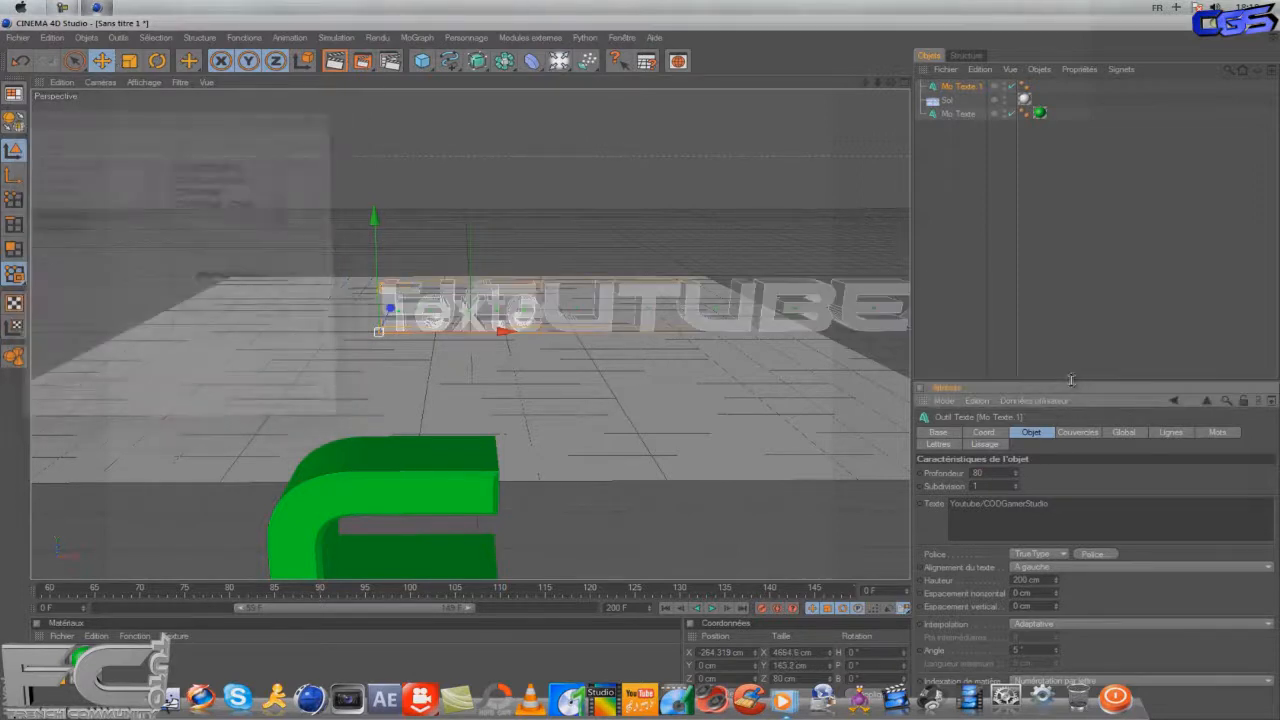
Scale the Youtube/CODGamerStudio text to 0.2 on the X, Y and Z axes.
{"action": "left_click", "coordinate": [990, 432]}
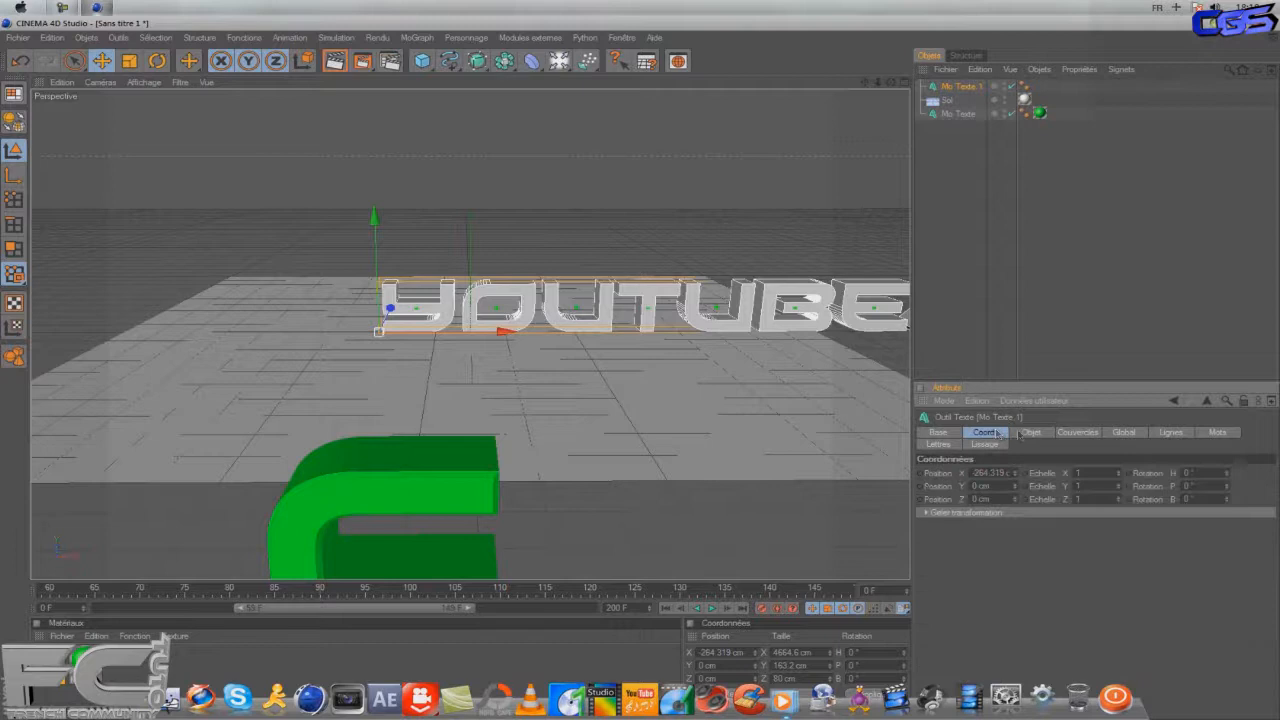
{"action": "left_click", "coordinate": [1107, 478]}
{"action": "type", "text": "0.2"}
{"action": "left_click", "coordinate": [1103, 487]}
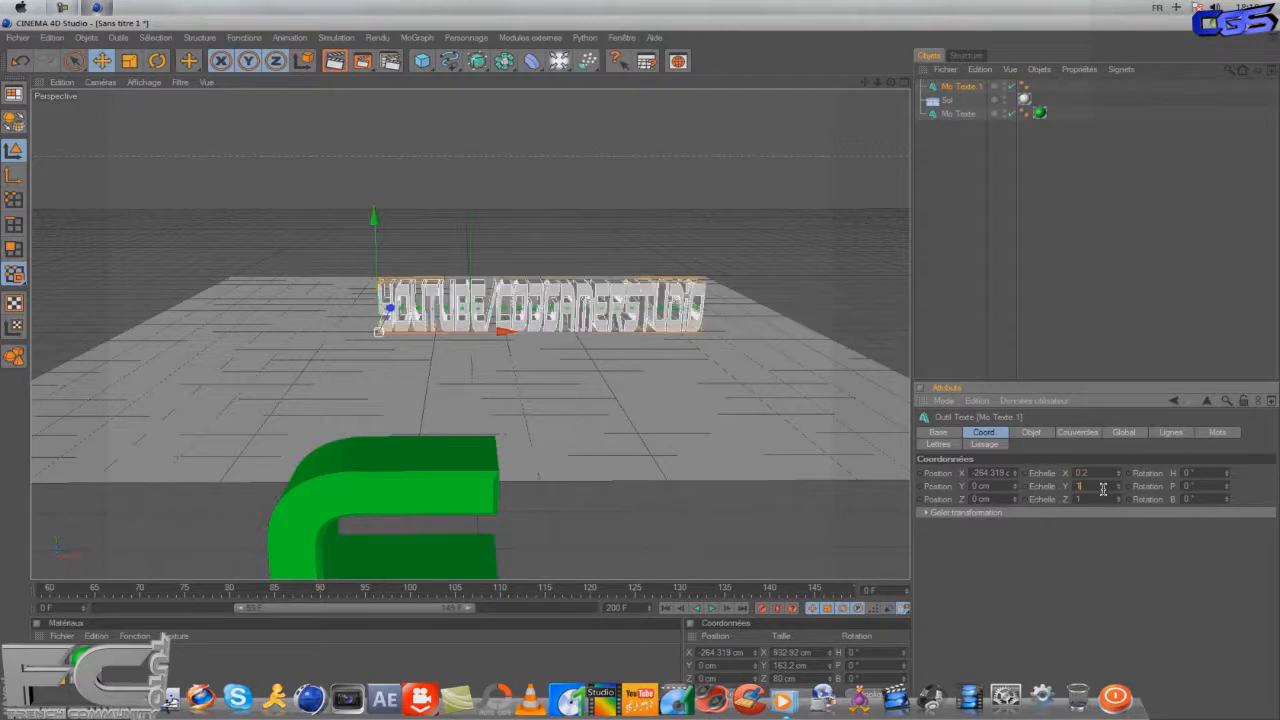
{"action": "type", "text": "0.2"}
{"action": "left_click", "coordinate": [1100, 500]}
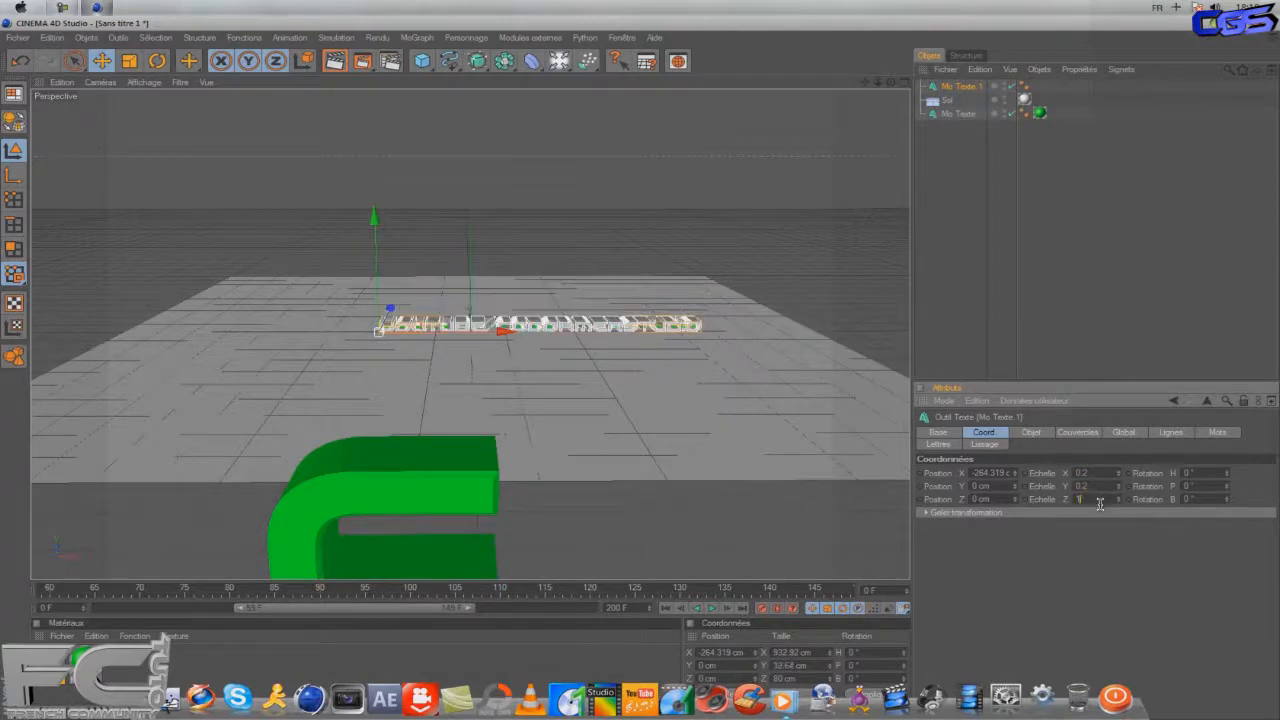
{"action": "left_click", "coordinate": [1053, 578]}
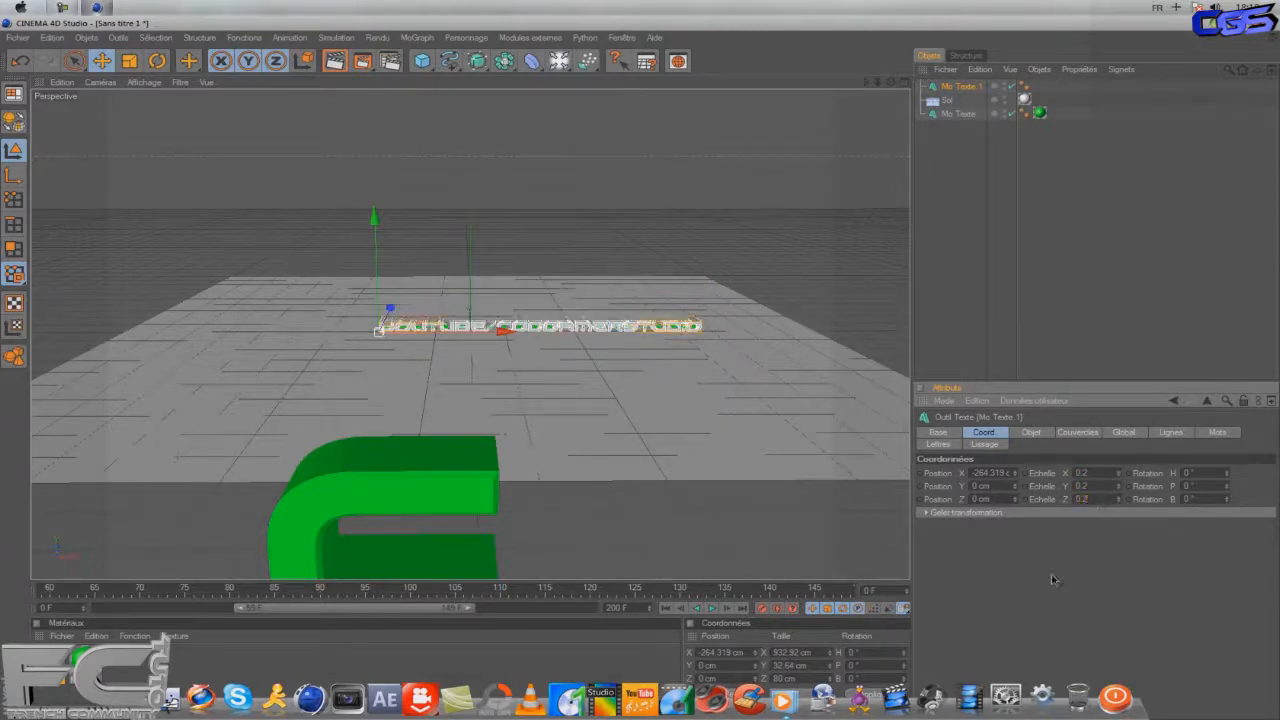
Move the Youtube/CODGamerStudio text to about X -462 cm and raise it high above the floor to about Y 878 cm.
{"action": "left_click_drag", "start_coordinate": [509, 333], "coordinate": [411, 332]}
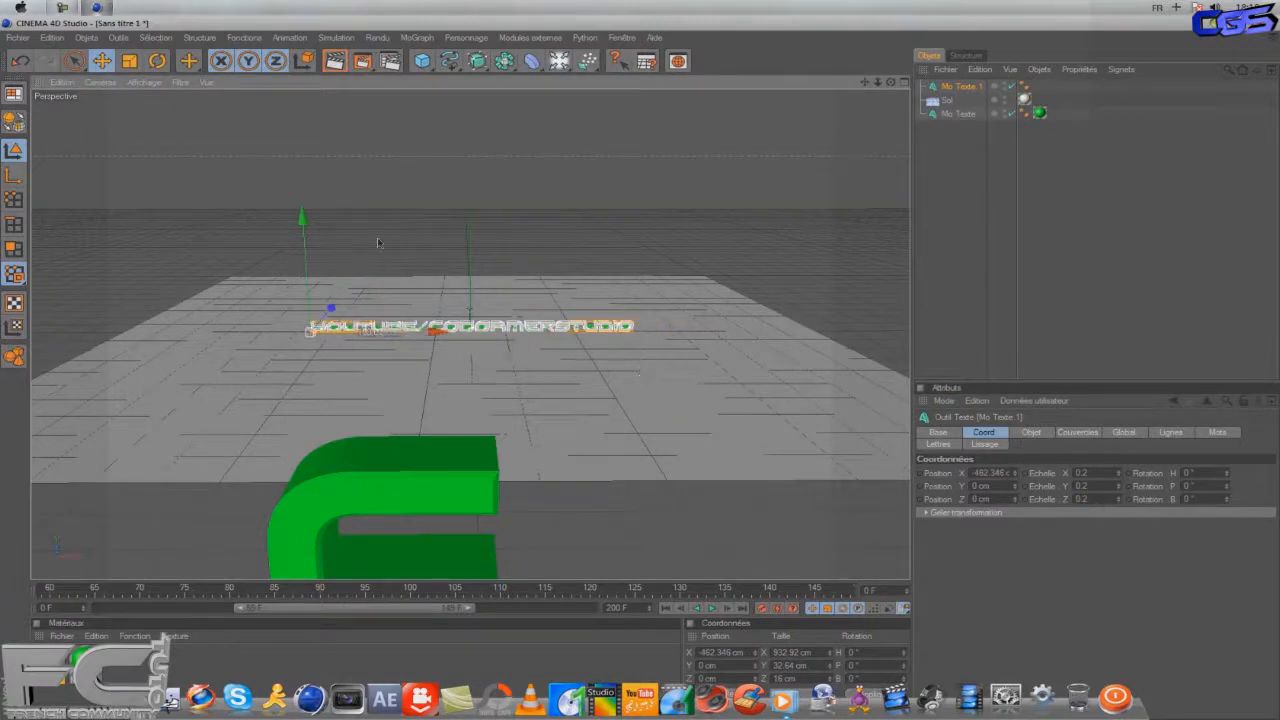
{"action": "left_click_drag", "start_coordinate": [775, 178], "coordinate": [634, 330]}
{"action": "scroll", "coordinate": [310, 339], "scroll_direction": "down", "scroll_amount": 2}
{"action": "scroll", "coordinate": [310, 339], "scroll_direction": "down", "scroll_amount": 3}
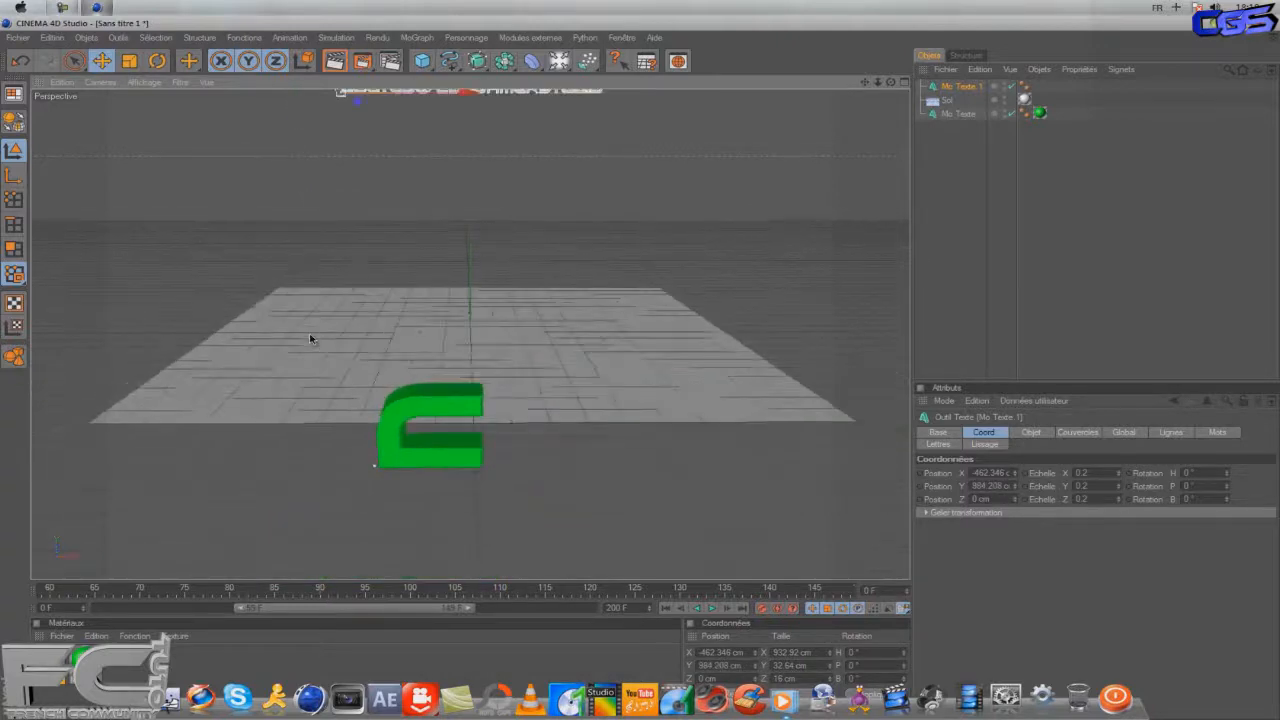
{"action": "left_click_drag", "start_coordinate": [362, 88], "coordinate": [640, 371]}
{"action": "scroll", "coordinate": [355, 264], "scroll_direction": "up", "scroll_amount": 1}
{"action": "scroll", "coordinate": [355, 264], "scroll_direction": "up", "scroll_amount": 2}
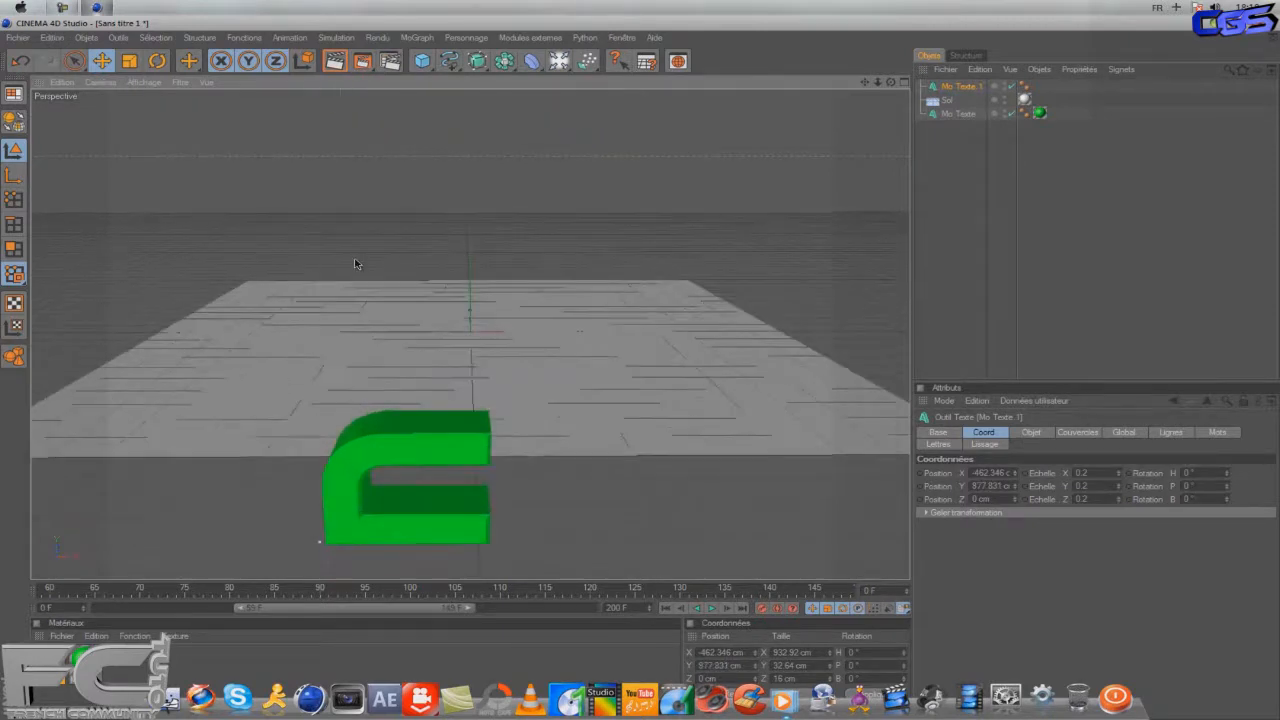
Record keyframes for the raised text at frame 0 and, with the same placement, at frame 150.
{"action": "left_click_drag", "start_coordinate": [396, 608], "coordinate": [254, 608]}
{"action": "left_click", "coordinate": [759, 609]}
{"action": "left_click_drag", "start_coordinate": [44, 590], "coordinate": [845, 590]}
{"action": "left_click_drag", "start_coordinate": [150, 605], "coordinate": [817, 591]}
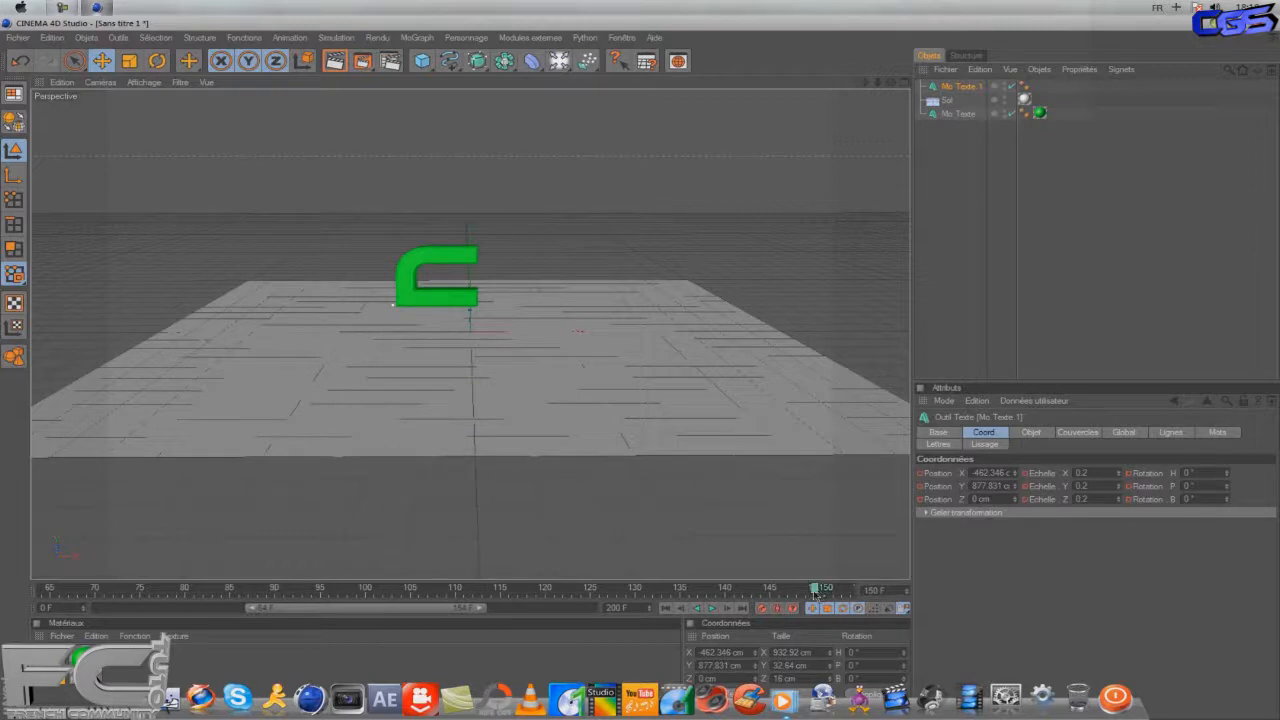
{"action": "left_click_drag", "start_coordinate": [398, 609], "coordinate": [657, 609]}
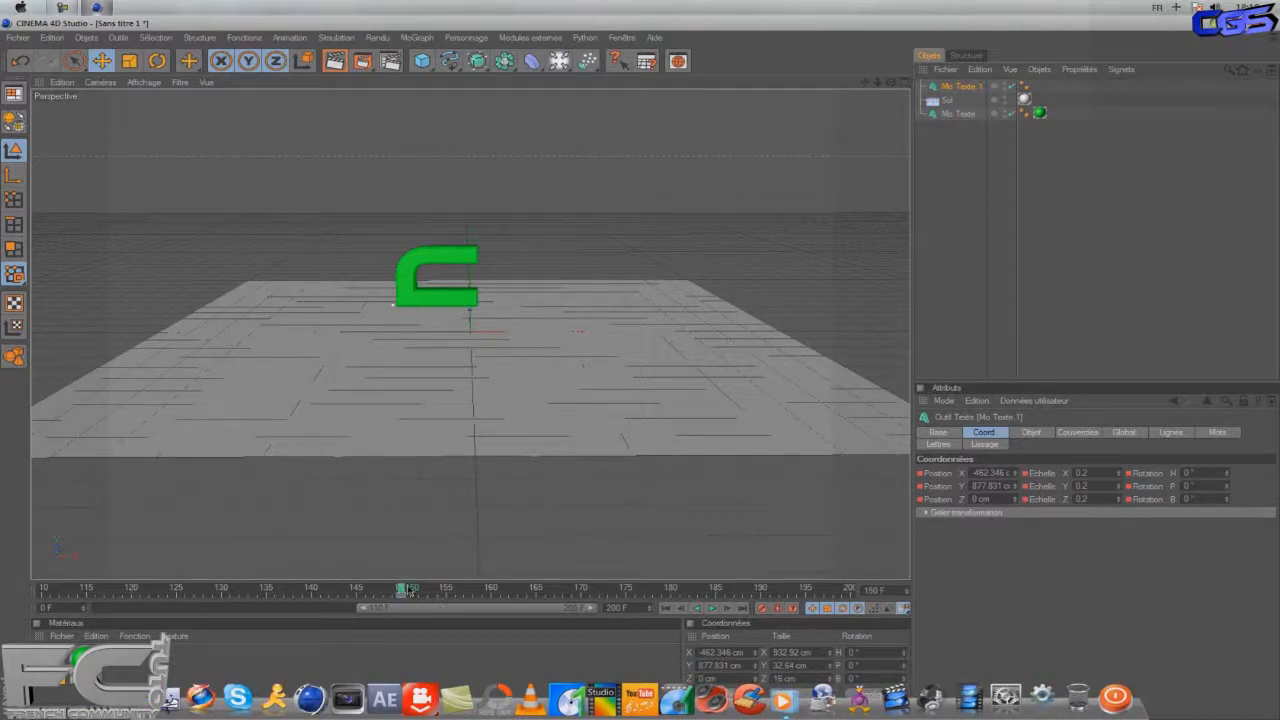
At frame 180, lower the Youtube/CODGamerStudio text to about Y 351 cm, just above the green C.
{"action": "left_click_drag", "start_coordinate": [404, 590], "coordinate": [678, 590]}
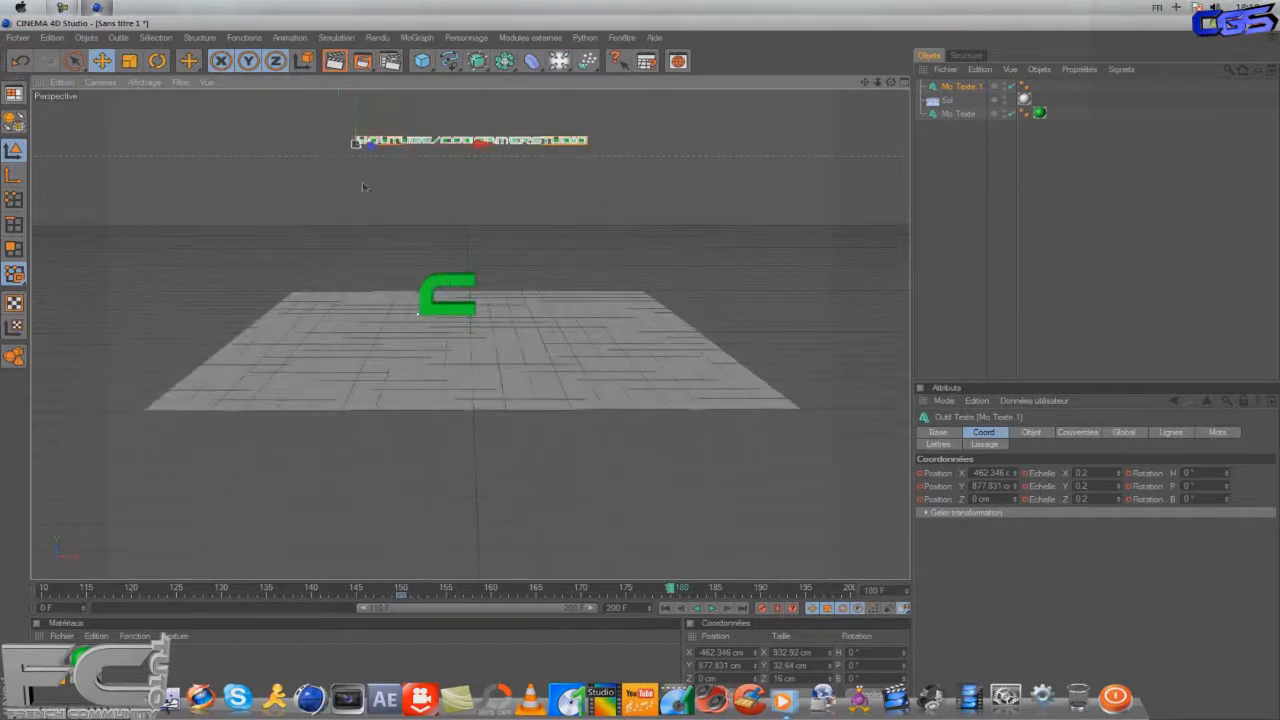
{"action": "left_click_drag", "start_coordinate": [354, 113], "coordinate": [643, 369]}
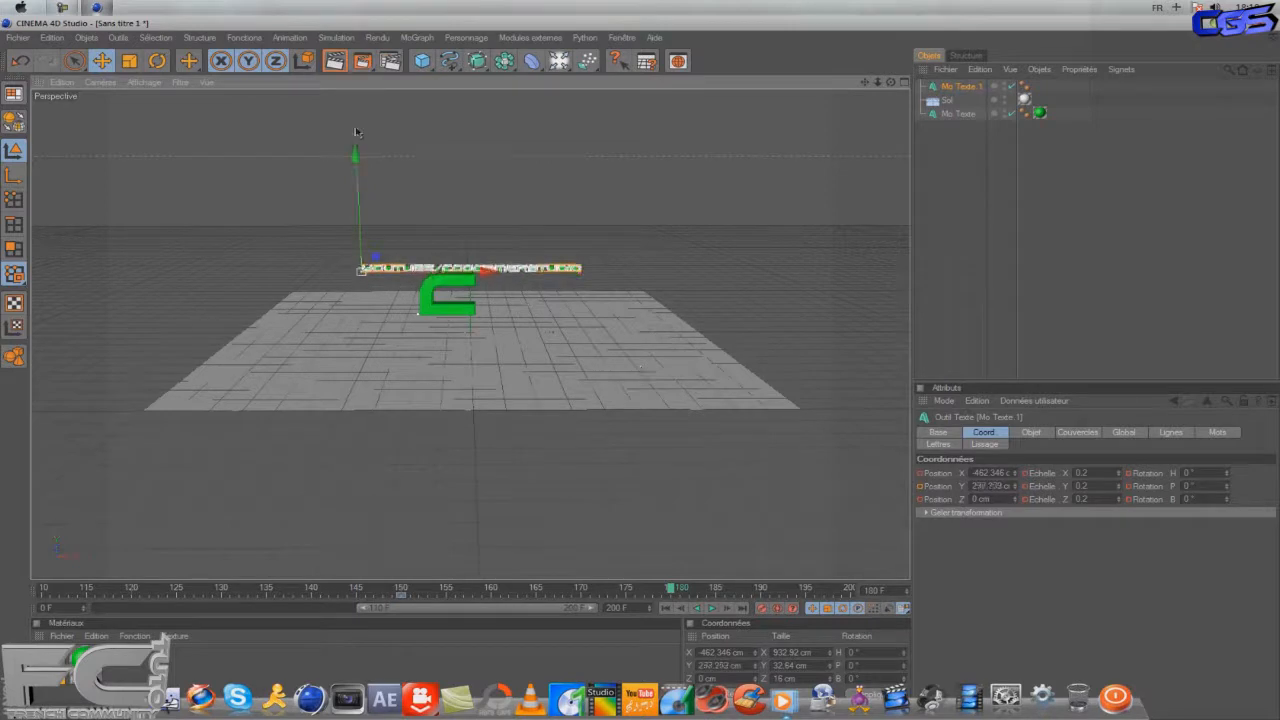
{"action": "scroll", "coordinate": [343, 277], "scroll_direction": "up", "scroll_amount": 3}
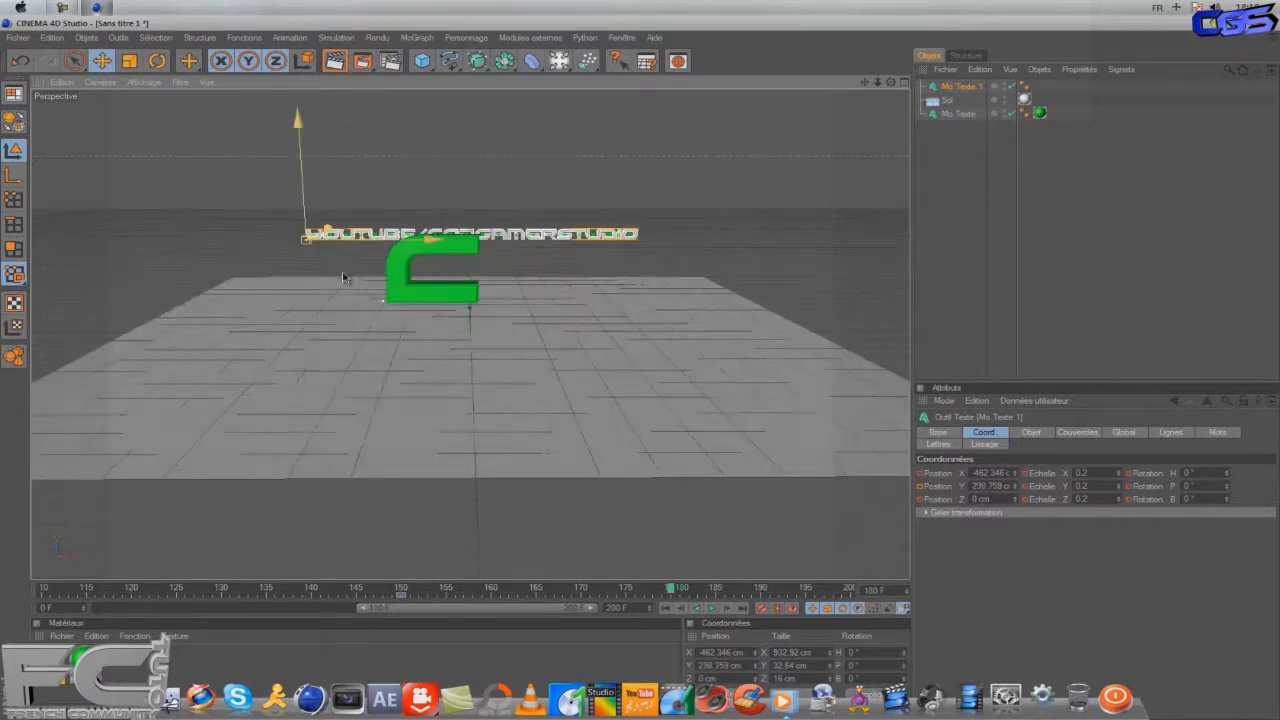
{"action": "scroll", "coordinate": [343, 277], "scroll_direction": "up", "scroll_amount": 3}
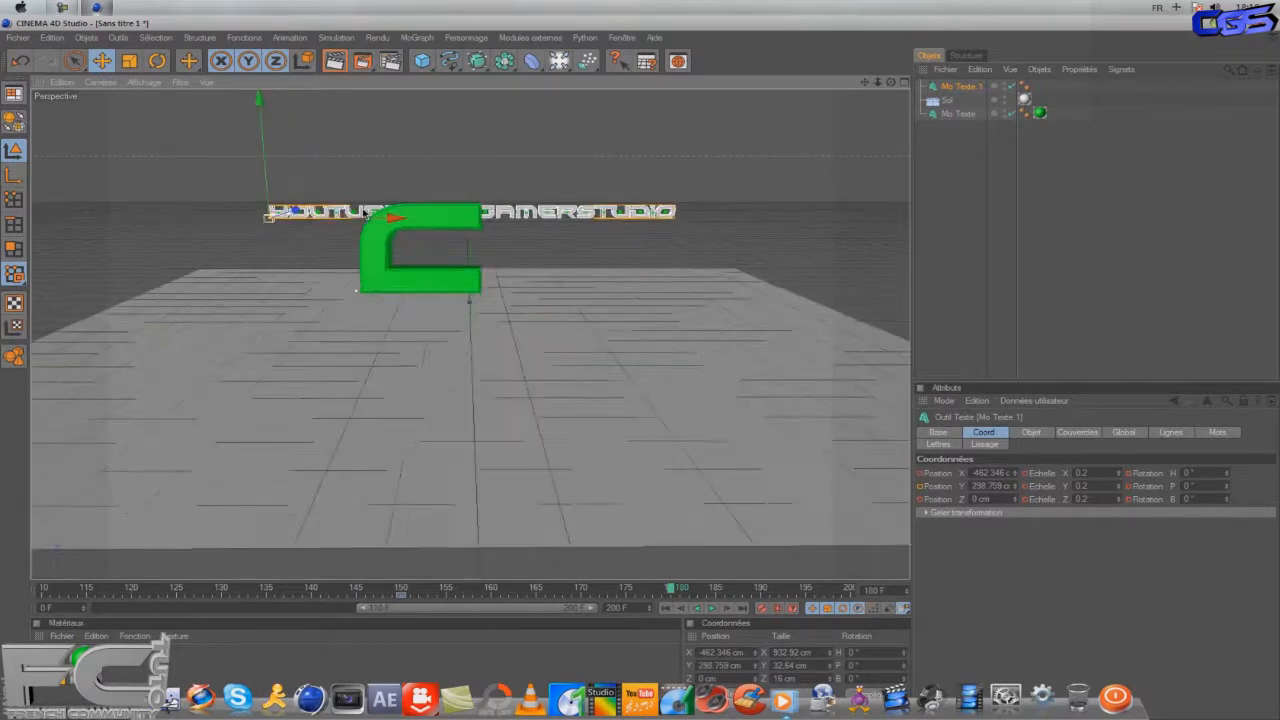
{"action": "left_click_drag", "start_coordinate": [250, 145], "coordinate": [250, 123]}
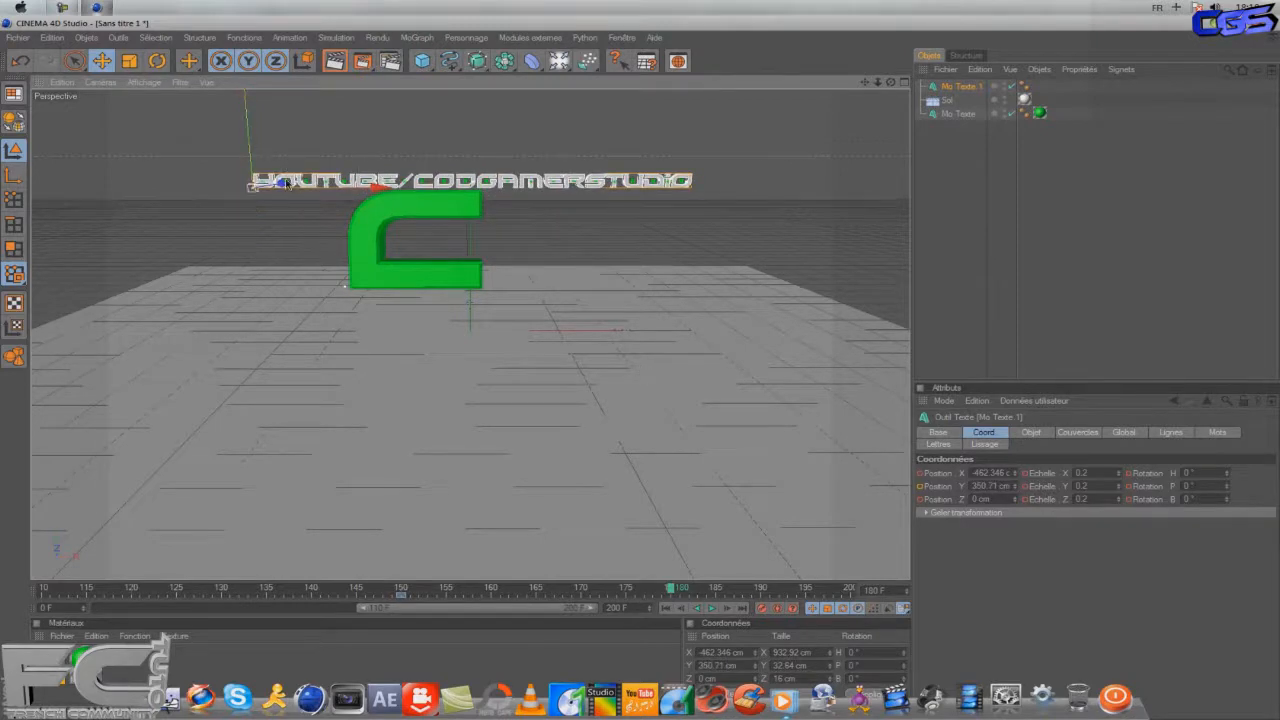
Bring the text forward above the C, placing it at about X -450 cm, Y 368 cm and Z -479 cm.
{"action": "mouse_move", "coordinate": [289, 187]}
{"action": "left_mouse_down"}
{"action": "mouse_move", "coordinate": [250, 187]}
{"action": "mouse_move", "coordinate": [285, 185]}
{"action": "left_mouse_up"}
{"action": "mouse_move", "coordinate": [642, 387]}
{"action": "left_mouse_down"}
{"action": "mouse_move", "coordinate": [640, 405]}
{"action": "mouse_move", "coordinate": [642, 375]}
{"action": "left_mouse_up"}
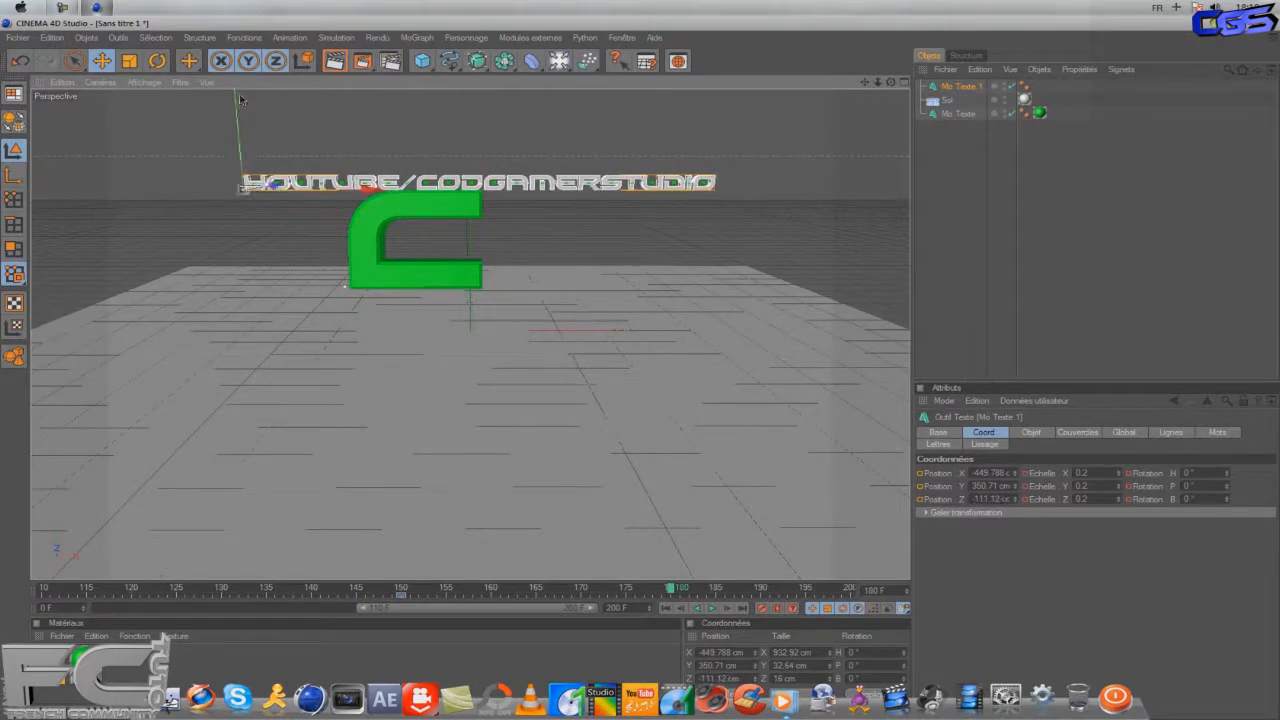
{"action": "left_click_drag", "start_coordinate": [238, 107], "coordinate": [638, 390]}
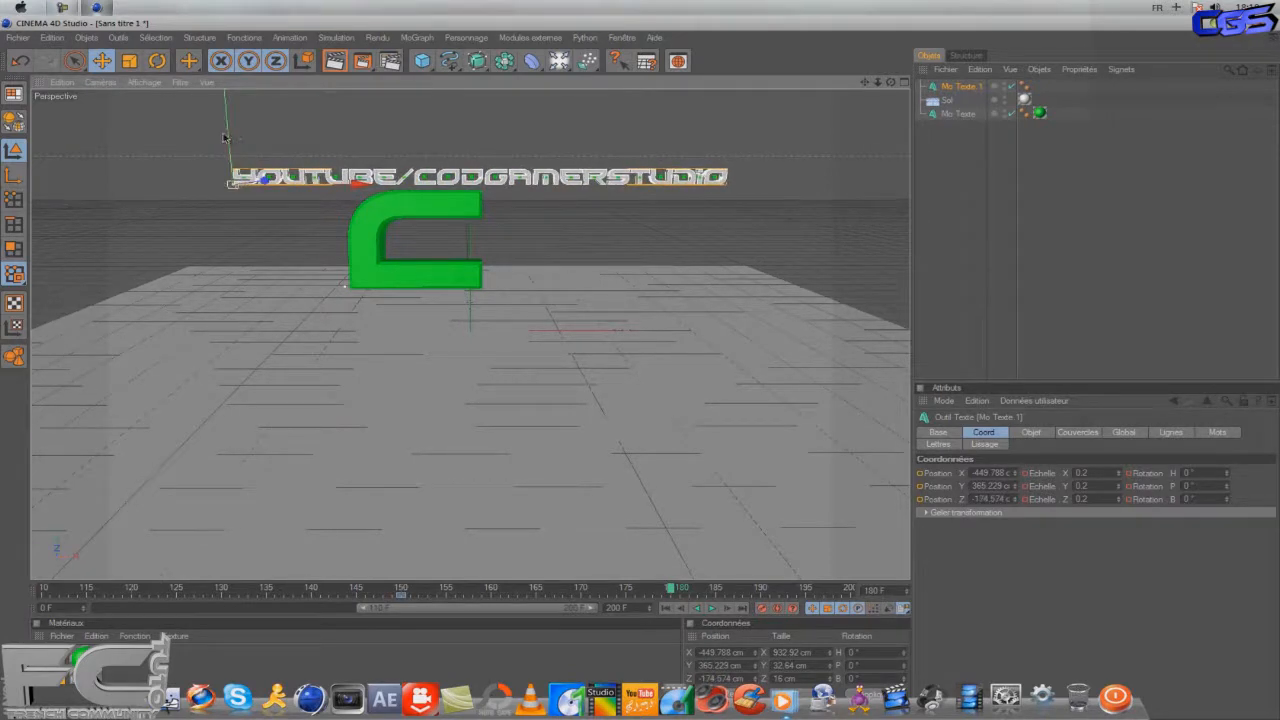
{"action": "left_click_drag", "start_coordinate": [262, 162], "coordinate": [268, 152]}
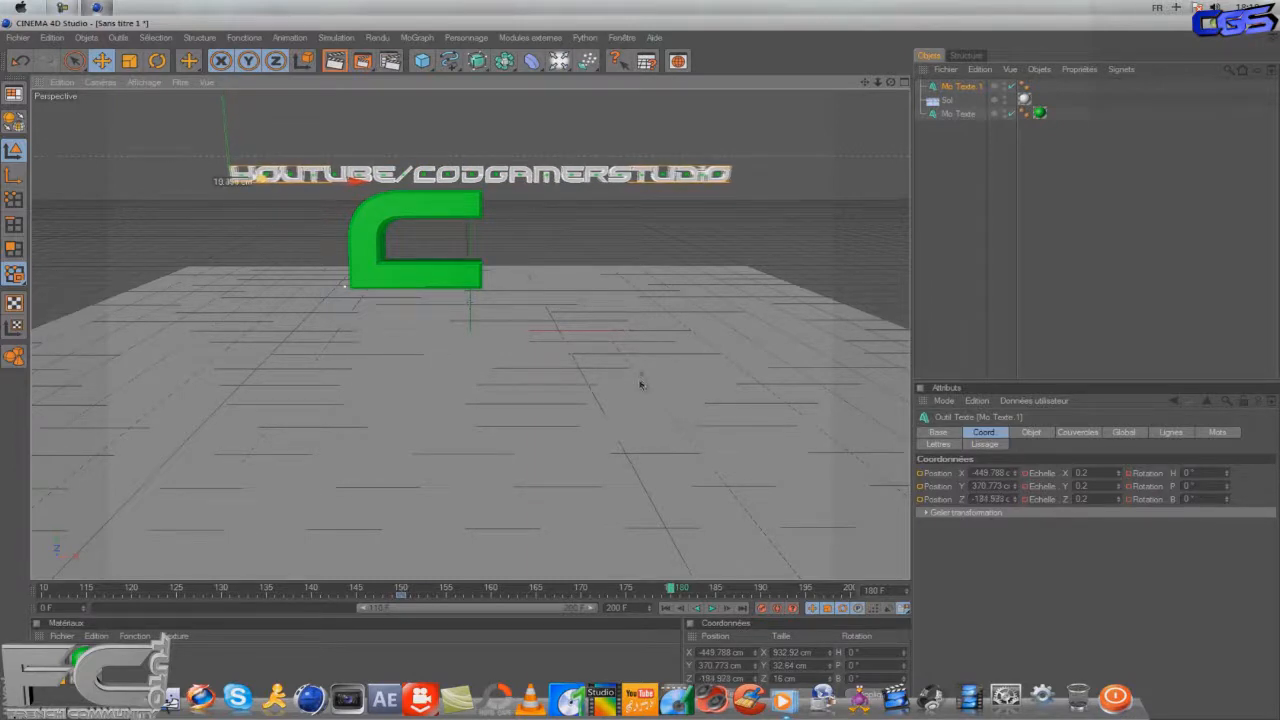
{"action": "left_click_drag", "start_coordinate": [216, 103], "coordinate": [642, 376]}
{"action": "left_click_drag", "start_coordinate": [640, 374], "coordinate": [640, 357]}
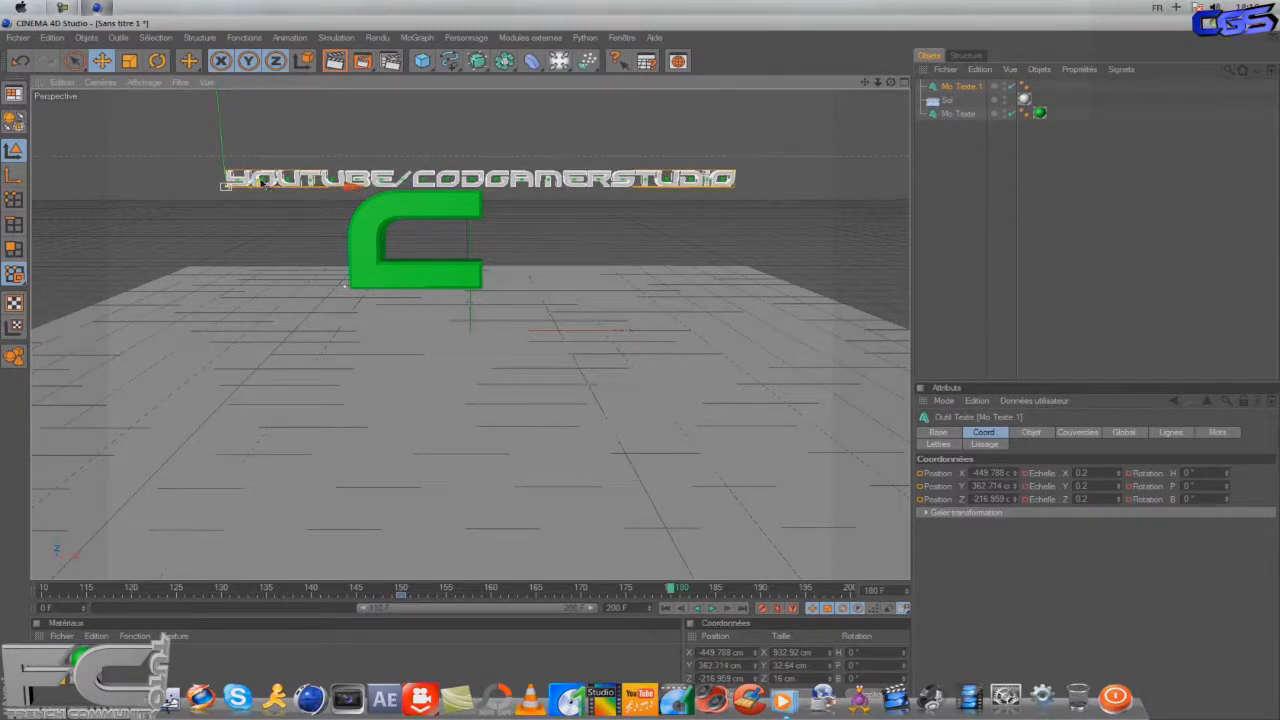
{"action": "left_click_drag", "start_coordinate": [632, 388], "coordinate": [641, 376]}
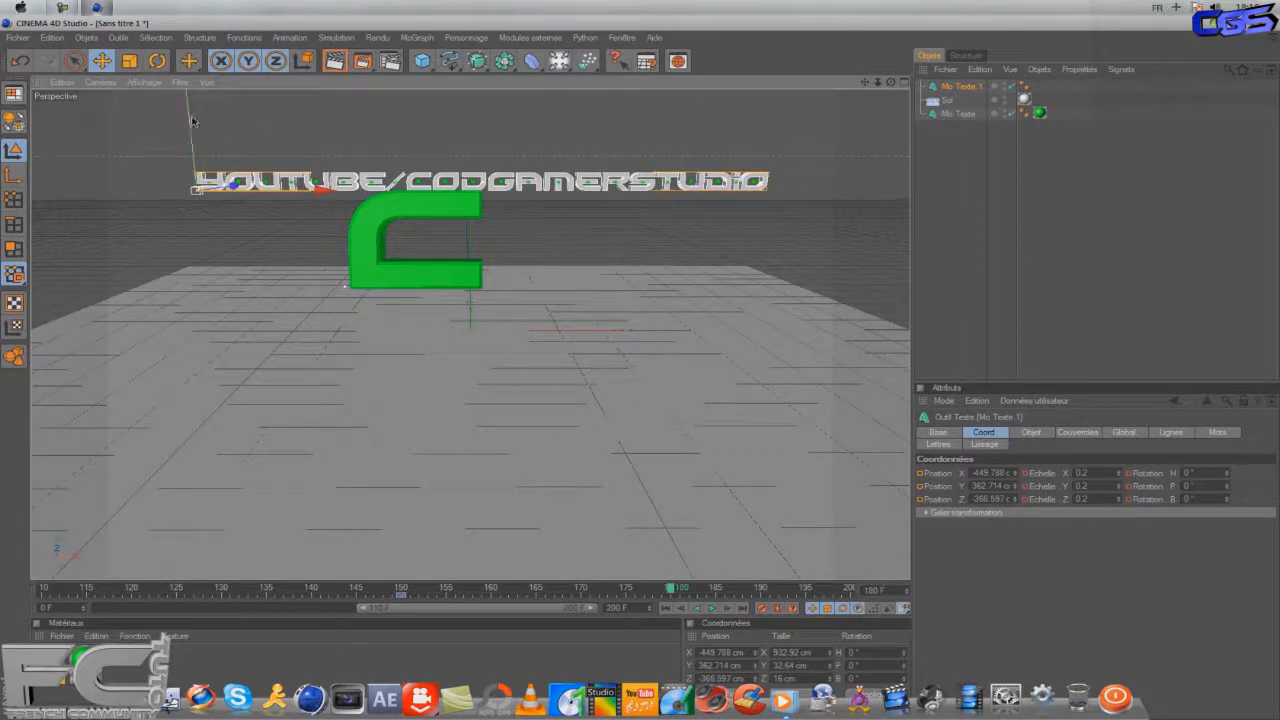
{"action": "left_click_drag", "start_coordinate": [643, 375], "coordinate": [640, 358]}
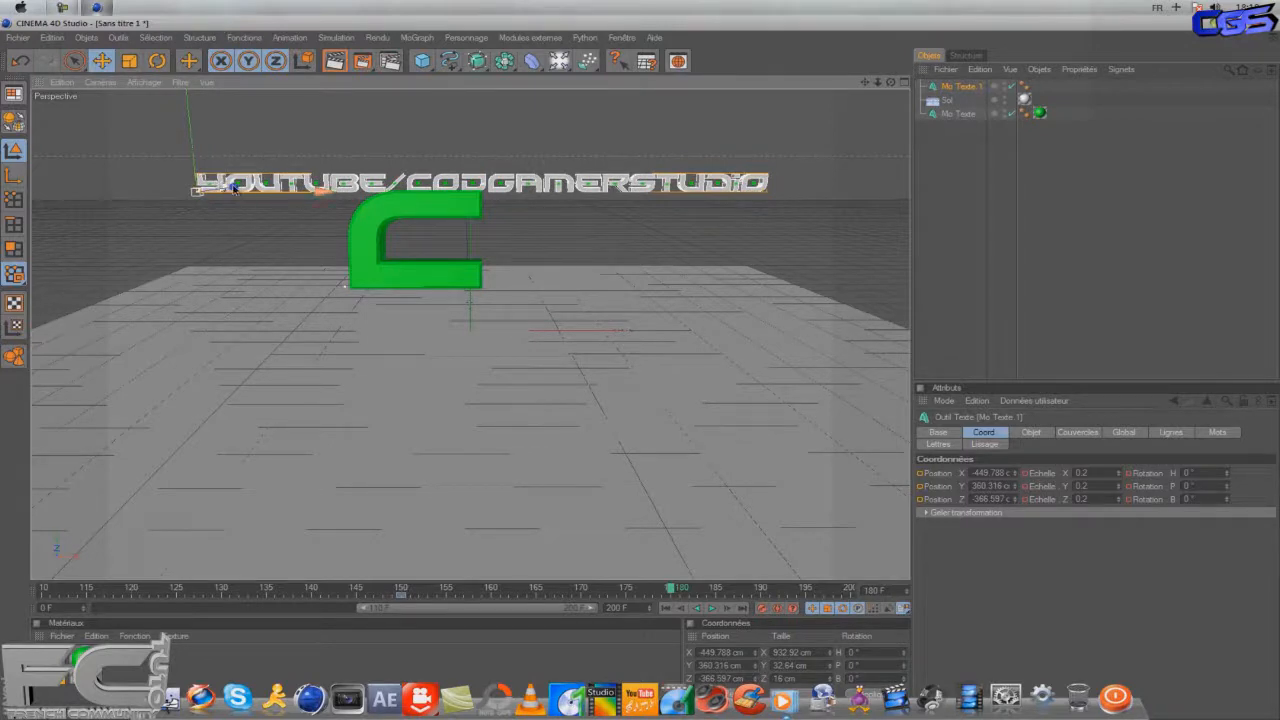
{"action": "mouse_move", "coordinate": [641, 380]}
{"action": "right_mouse_down"}
{"action": "mouse_move", "coordinate": [628, 372]}
{"action": "mouse_move", "coordinate": [648, 354]}
{"action": "mouse_move", "coordinate": [641, 373]}
{"action": "right_mouse_up"}
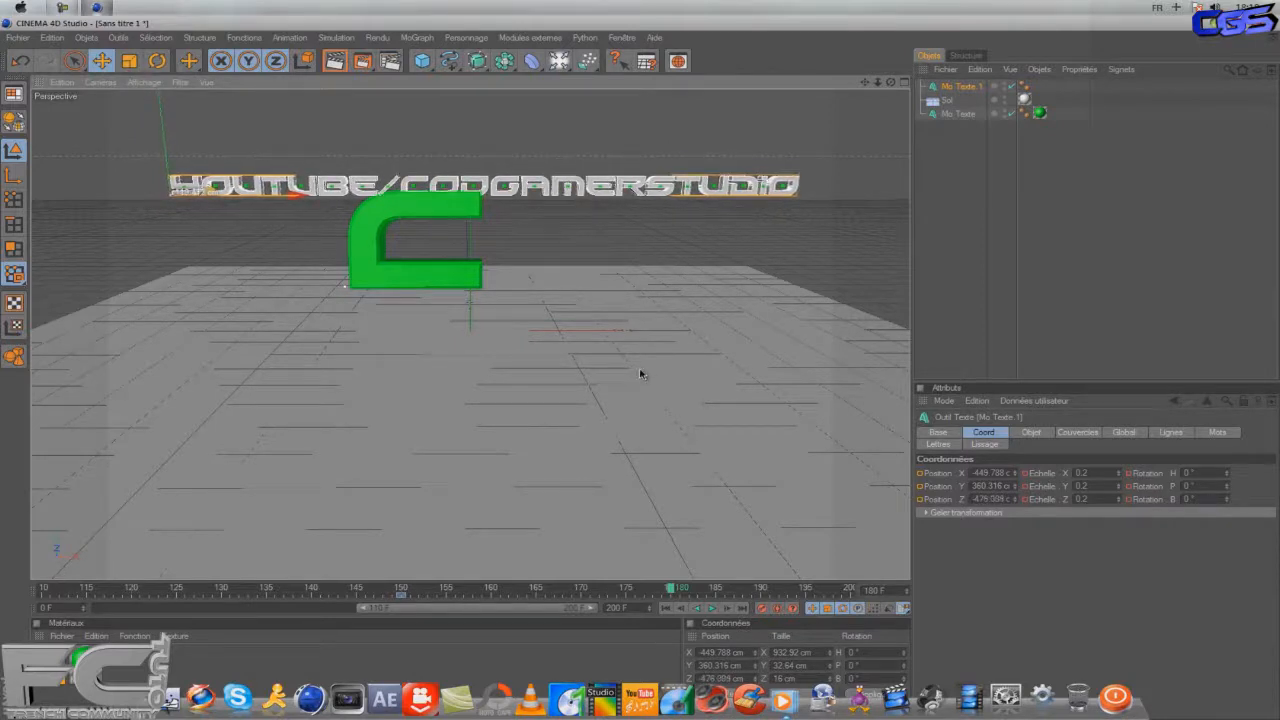
{"action": "left_click_drag", "start_coordinate": [643, 369], "coordinate": [642, 375]}
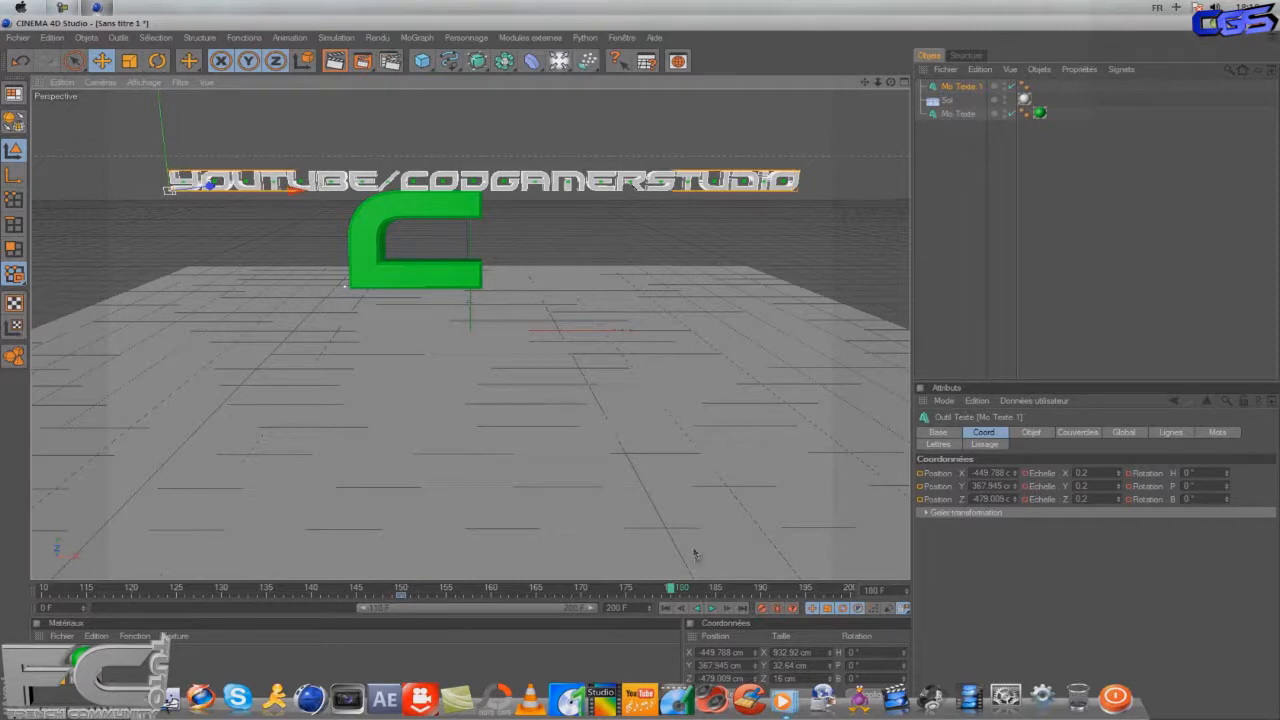
Record the text's keyframe at frame 180, and at frame 195 move it to about Y 323 cm and Z -510 cm.
{"action": "left_click", "coordinate": [760, 608]}
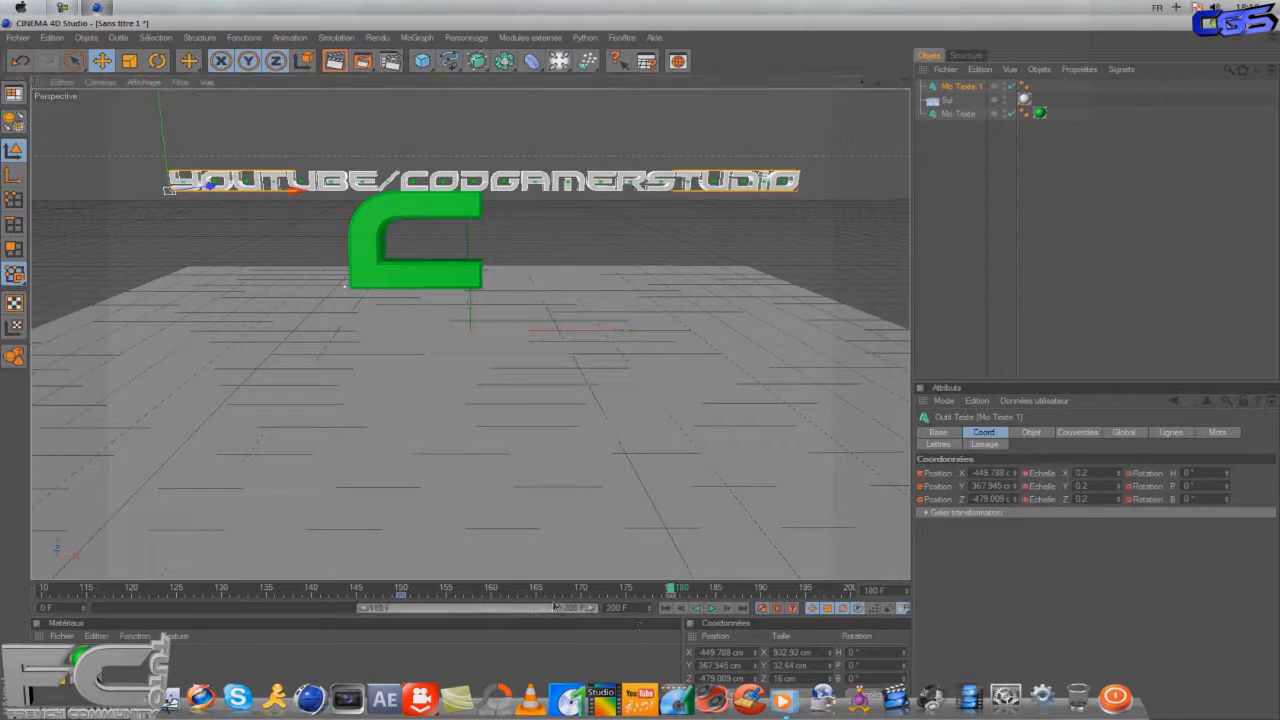
{"action": "left_click_drag", "start_coordinate": [675, 591], "coordinate": [806, 590]}
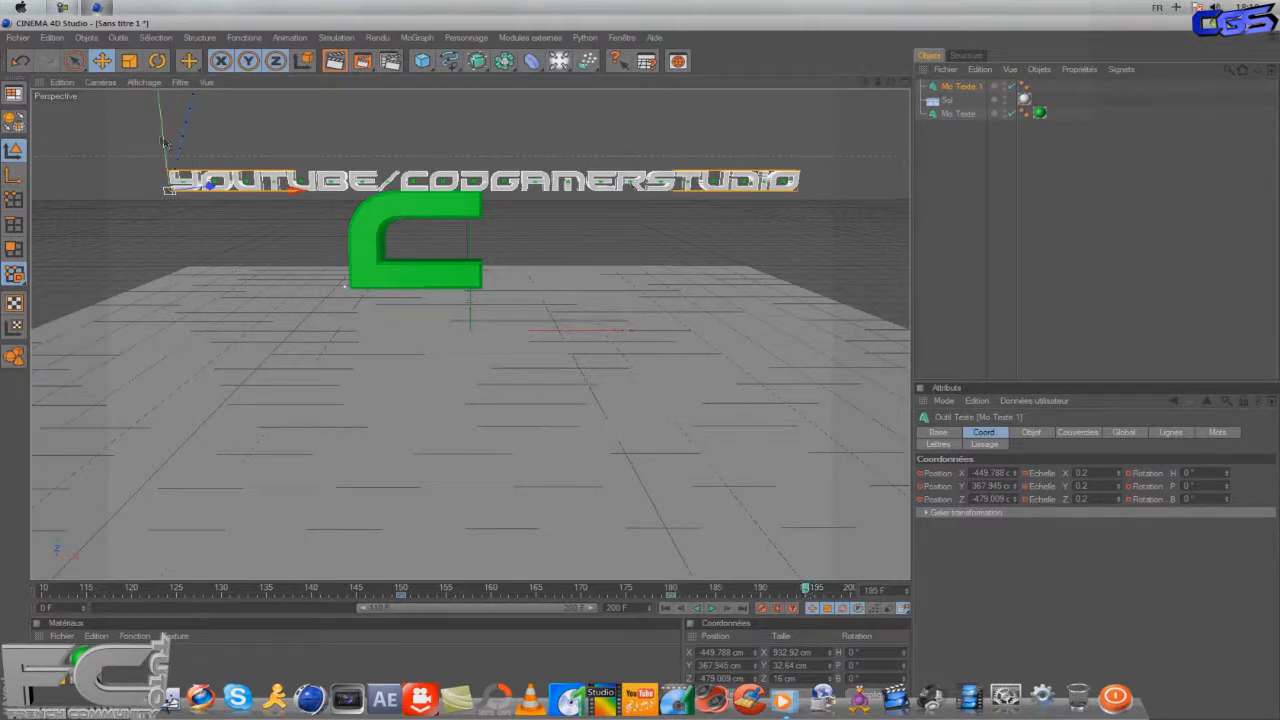
{"action": "left_click_drag", "start_coordinate": [163, 132], "coordinate": [166, 174]}
{"action": "left_click_drag", "start_coordinate": [618, 400], "coordinate": [642, 373]}
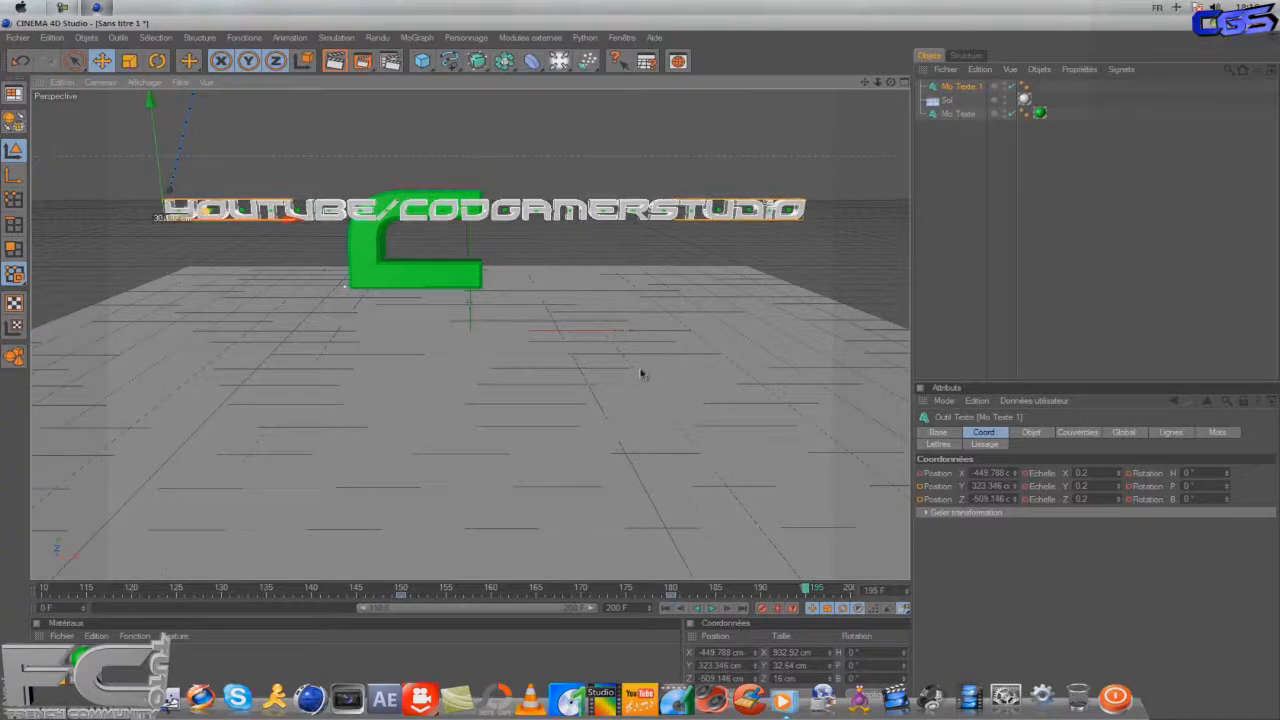
Keyframe the text at frame 195 with a pitch of about 48°, and extend the timeline to 250 frames.
{"action": "left_click", "coordinate": [158, 61]}
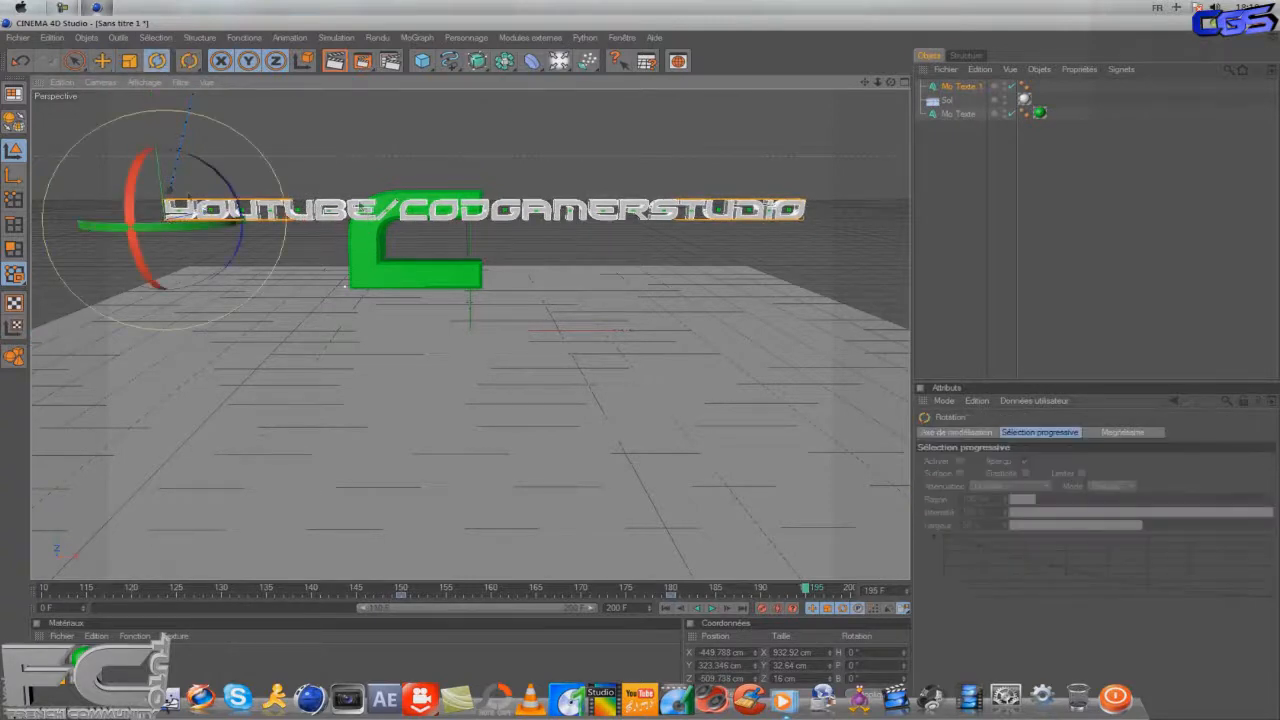
{"action": "left_click_drag", "start_coordinate": [140, 183], "coordinate": [110, 264]}
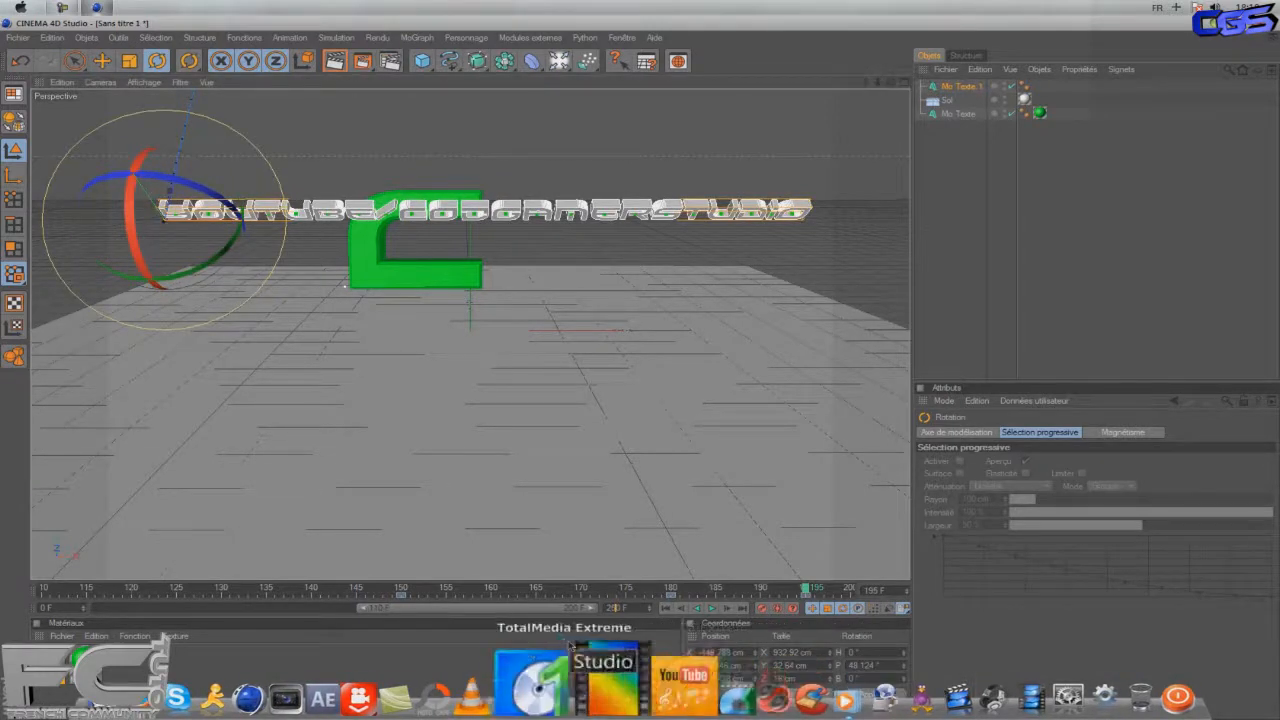
{"action": "left_click_drag", "start_coordinate": [472, 610], "coordinate": [544, 627]}
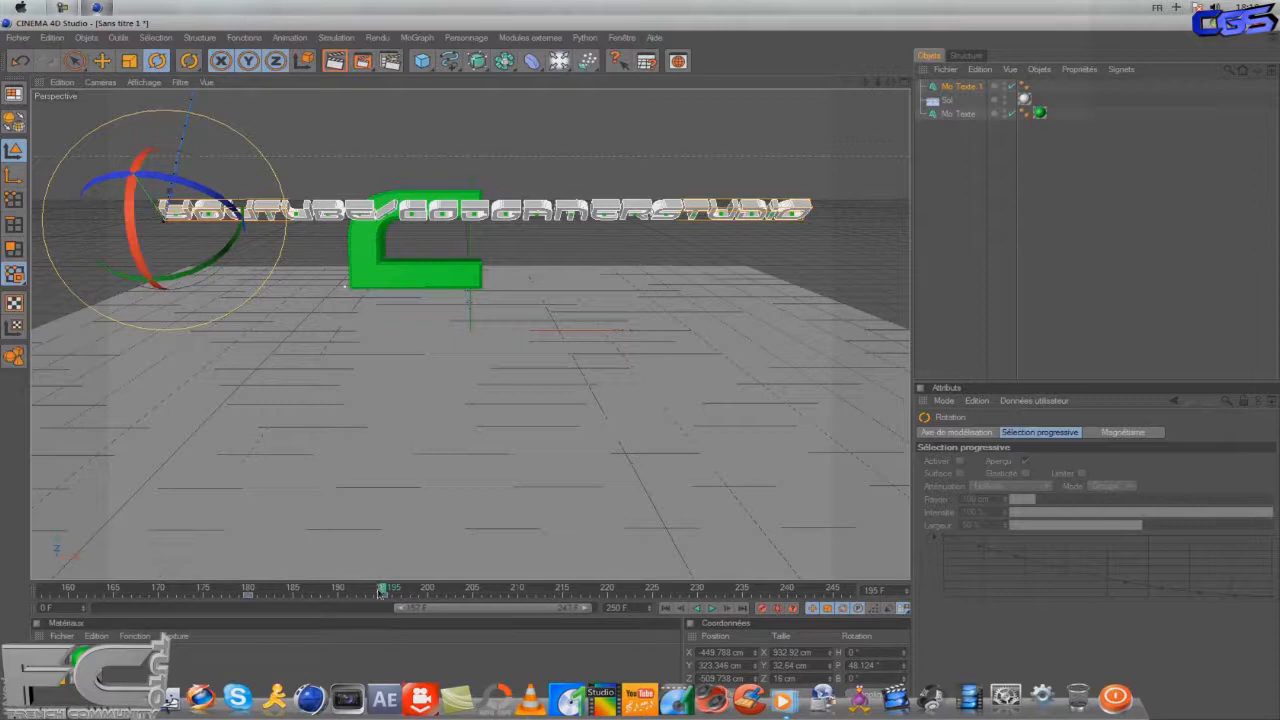
At frame 210, pitch the text to about 90°, lower it towards the floor and record a keyframe.
{"action": "left_click_drag", "start_coordinate": [383, 592], "coordinate": [518, 591]}
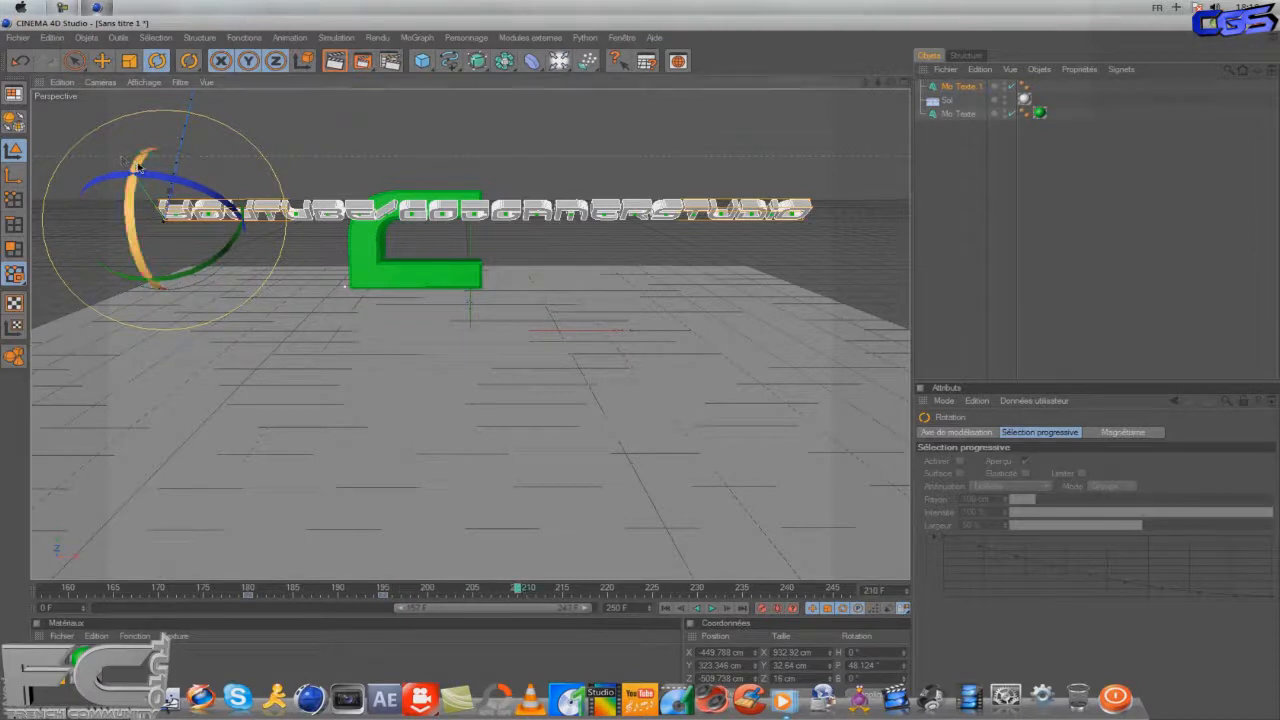
{"action": "left_click_drag", "start_coordinate": [134, 167], "coordinate": [124, 216]}
{"action": "left_click", "coordinate": [102, 61]}
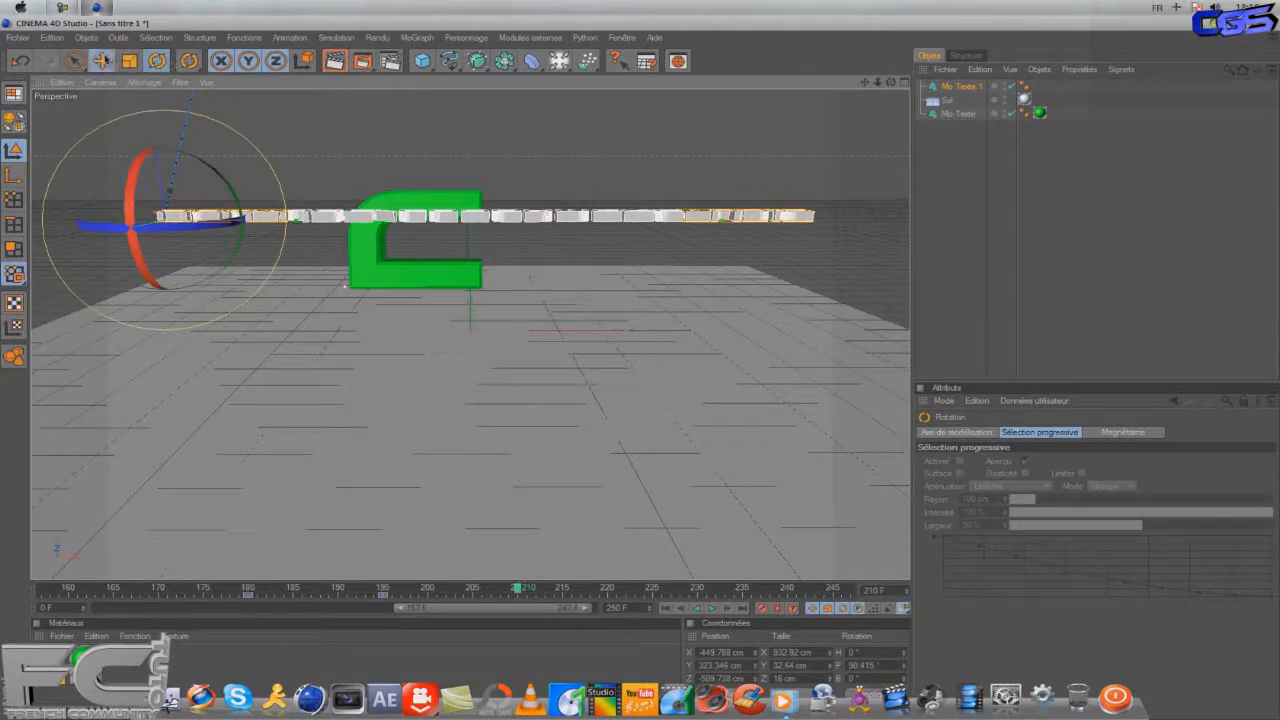
{"action": "left_click_drag", "start_coordinate": [154, 146], "coordinate": [317, 260]}
{"action": "left_click", "coordinate": [763, 608]}
At frame 225, lower the text to about Y 232 cm, pitch it to about 235° and keyframe it.
{"action": "left_click_drag", "start_coordinate": [508, 583], "coordinate": [652, 590]}
{"action": "left_click_drag", "start_coordinate": [155, 140], "coordinate": [156, 165]}
{"action": "key", "text": "r"}
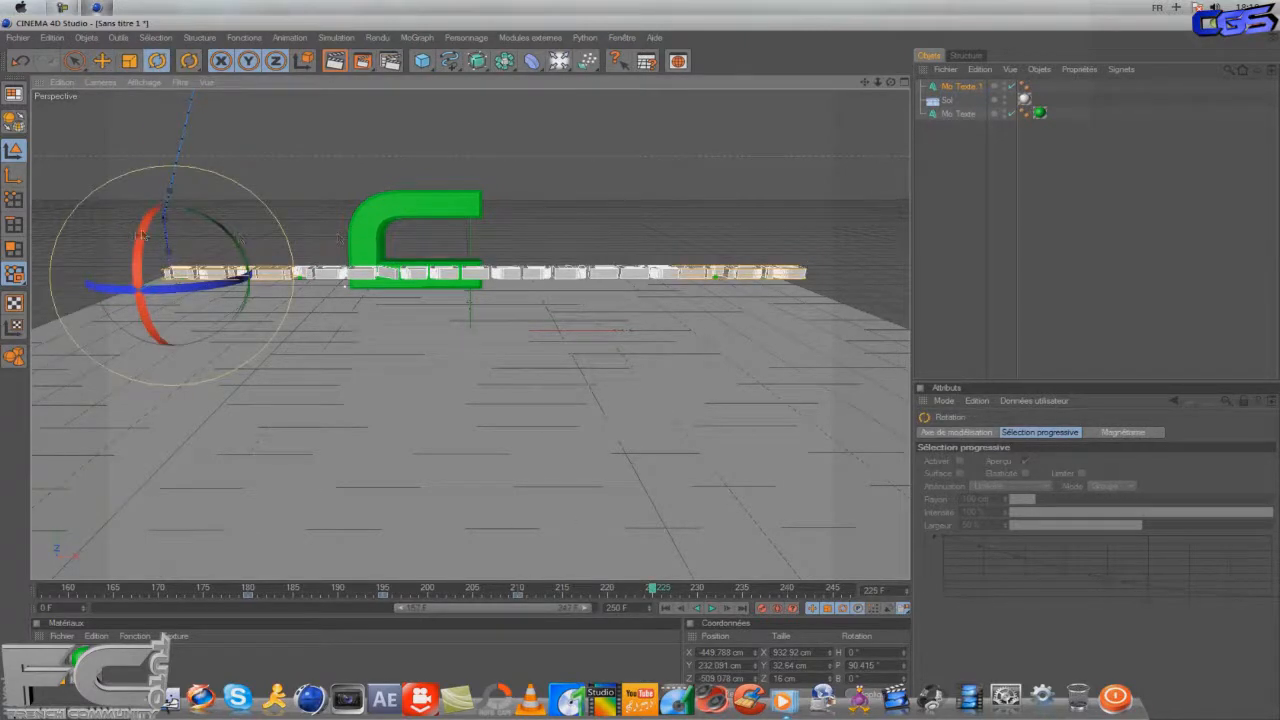
{"action": "left_click_drag", "start_coordinate": [150, 228], "coordinate": [143, 683]}
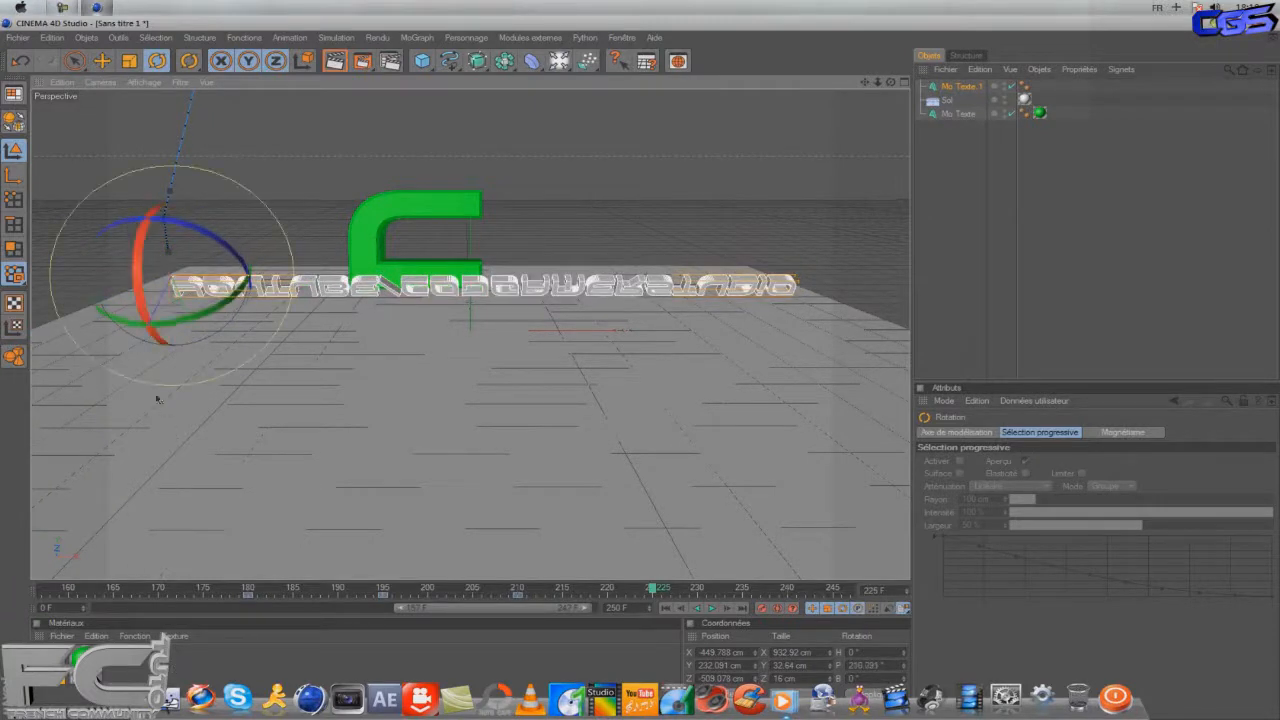
{"action": "left_click_drag", "start_coordinate": [134, 253], "coordinate": [136, 370]}
At frame 240, pitch the text to about 300° and lower it to about Y 183 cm, Z -510 cm.
{"action": "left_click_drag", "start_coordinate": [662, 590], "coordinate": [787, 594]}
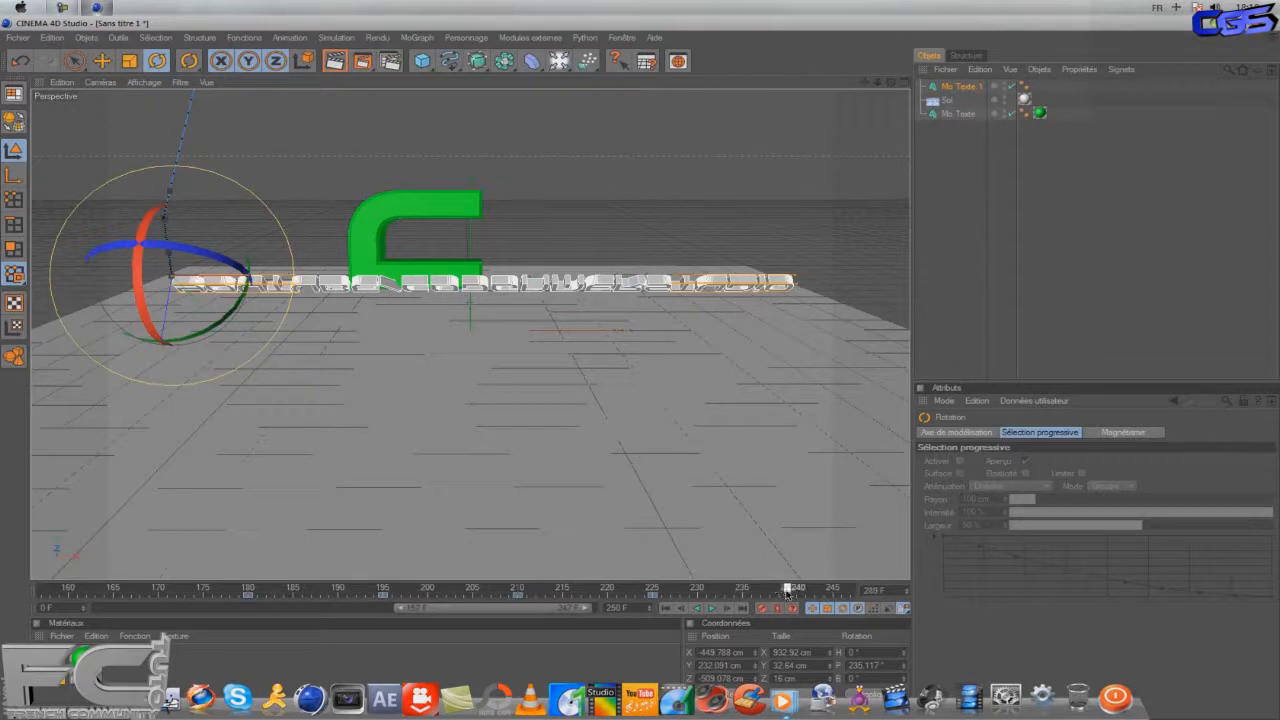
{"action": "left_click_drag", "start_coordinate": [138, 226], "coordinate": [147, 285]}
{"action": "left_click", "coordinate": [102, 61]}
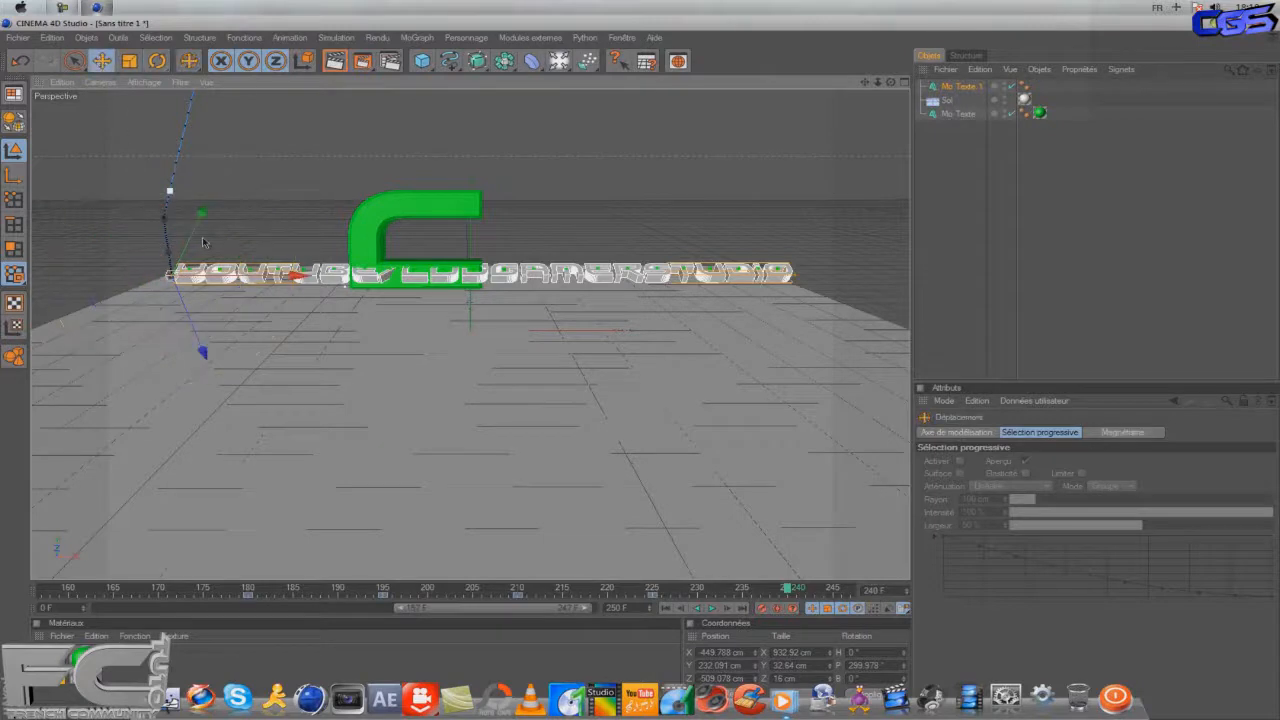
{"action": "left_click_drag", "start_coordinate": [641, 375], "coordinate": [634, 372]}
{"action": "left_click_drag", "start_coordinate": [199, 360], "coordinate": [642, 373]}
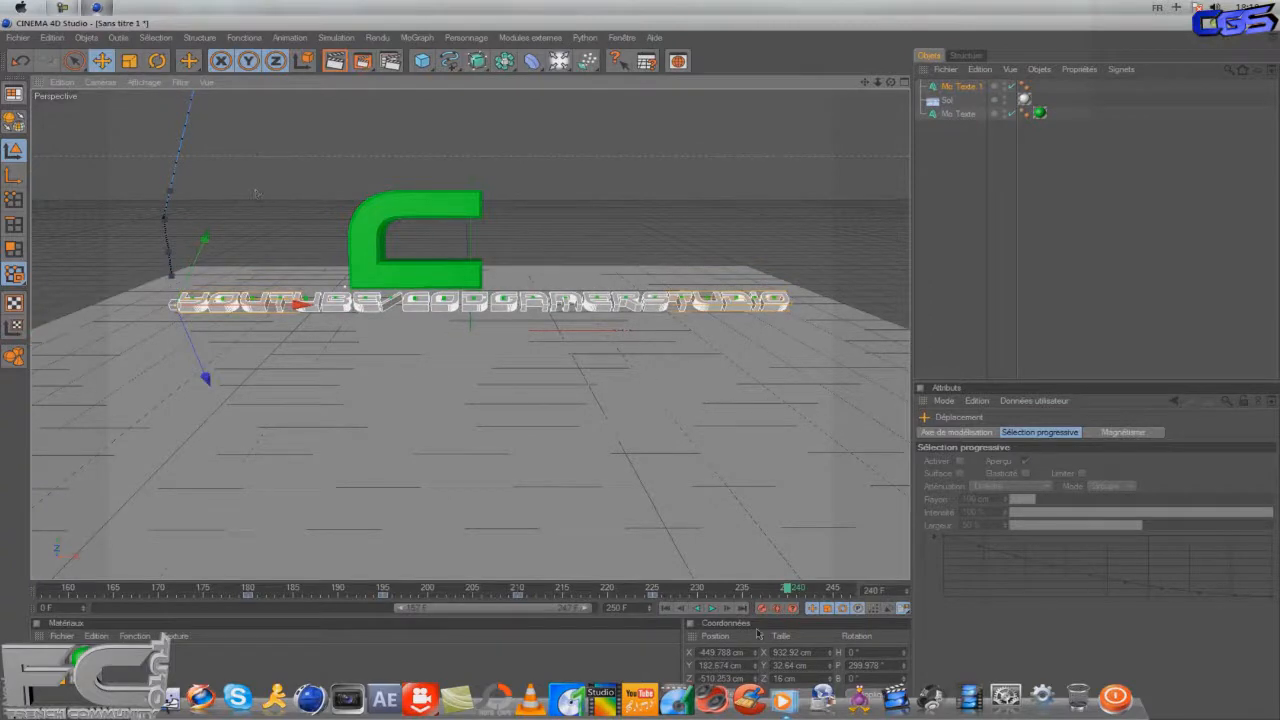
Extend the timeline to 260 frames, and at frame 255 move the text to about Y 136 cm and Z -483 cm.
{"action": "left_click_drag", "start_coordinate": [509, 613], "coordinate": [583, 615]}
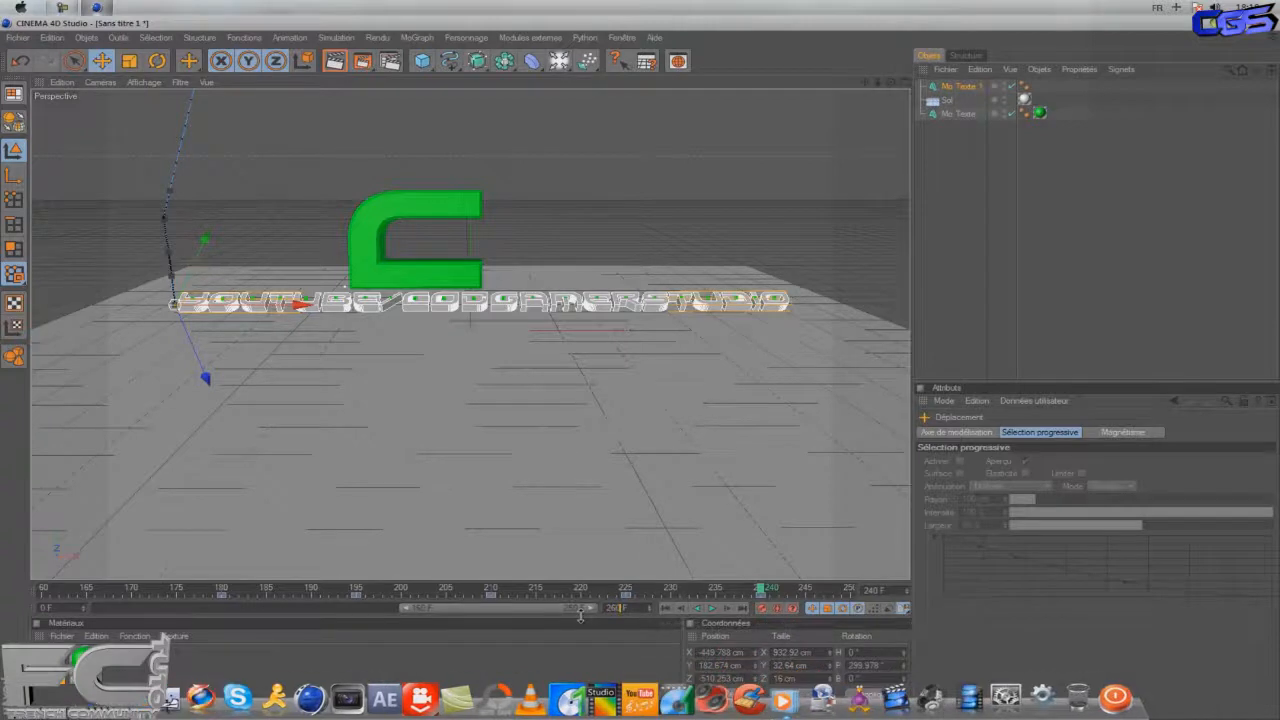
{"action": "left_click_drag", "start_coordinate": [548, 614], "coordinate": [558, 614]}
{"action": "mouse_move", "coordinate": [675, 590]}
{"action": "left_mouse_down"}
{"action": "mouse_move", "coordinate": [840, 590]}
{"action": "mouse_move", "coordinate": [806, 590]}
{"action": "left_mouse_up"}
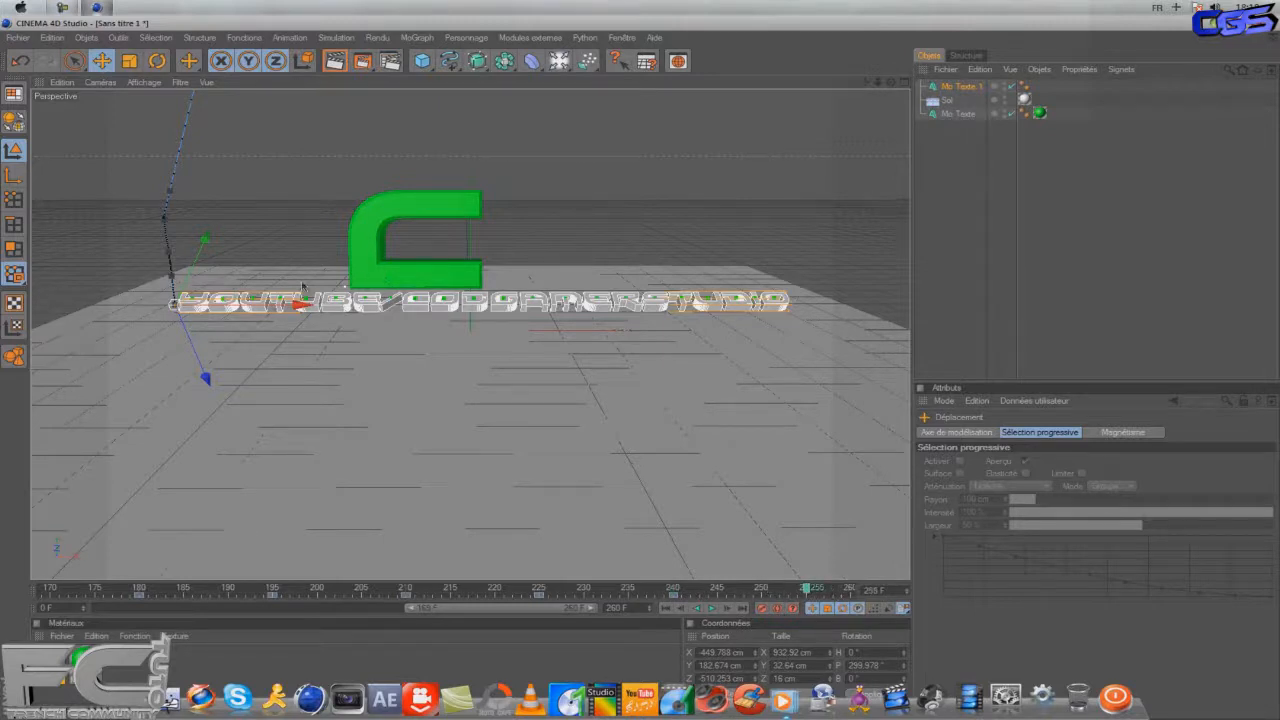
{"action": "left_click_drag", "start_coordinate": [205, 378], "coordinate": [650, 398]}
Pitch the text to about 354° at frame 255, record the keyframe and return to the animation's first frame.
{"action": "key", "text": "r"}
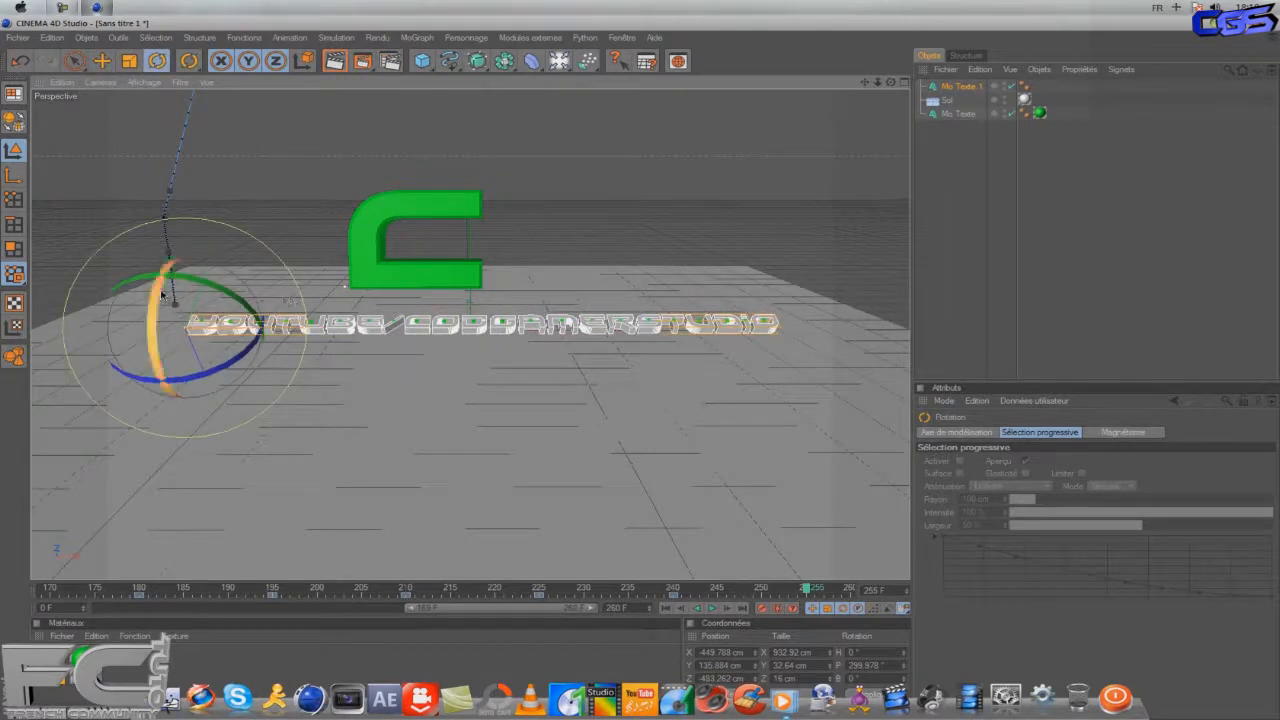
{"action": "left_click_drag", "start_coordinate": [160, 324], "coordinate": [160, 290]}
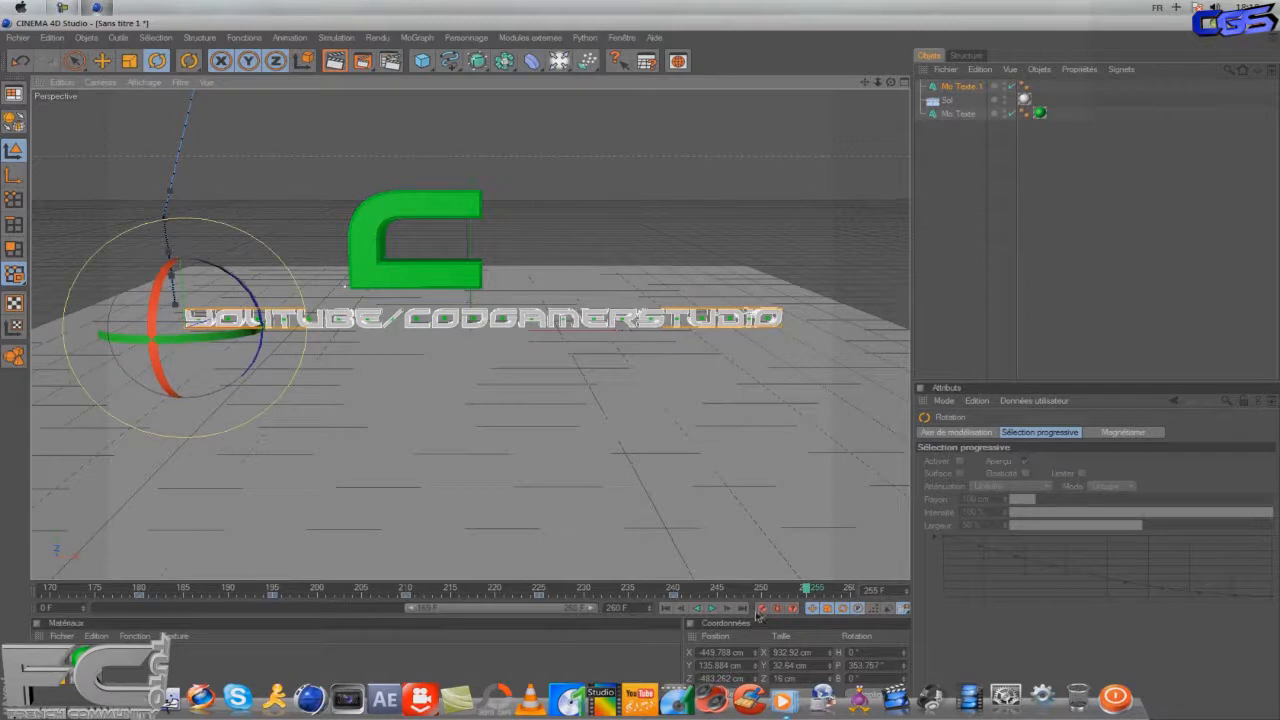
{"action": "left_click", "coordinate": [665, 609]}
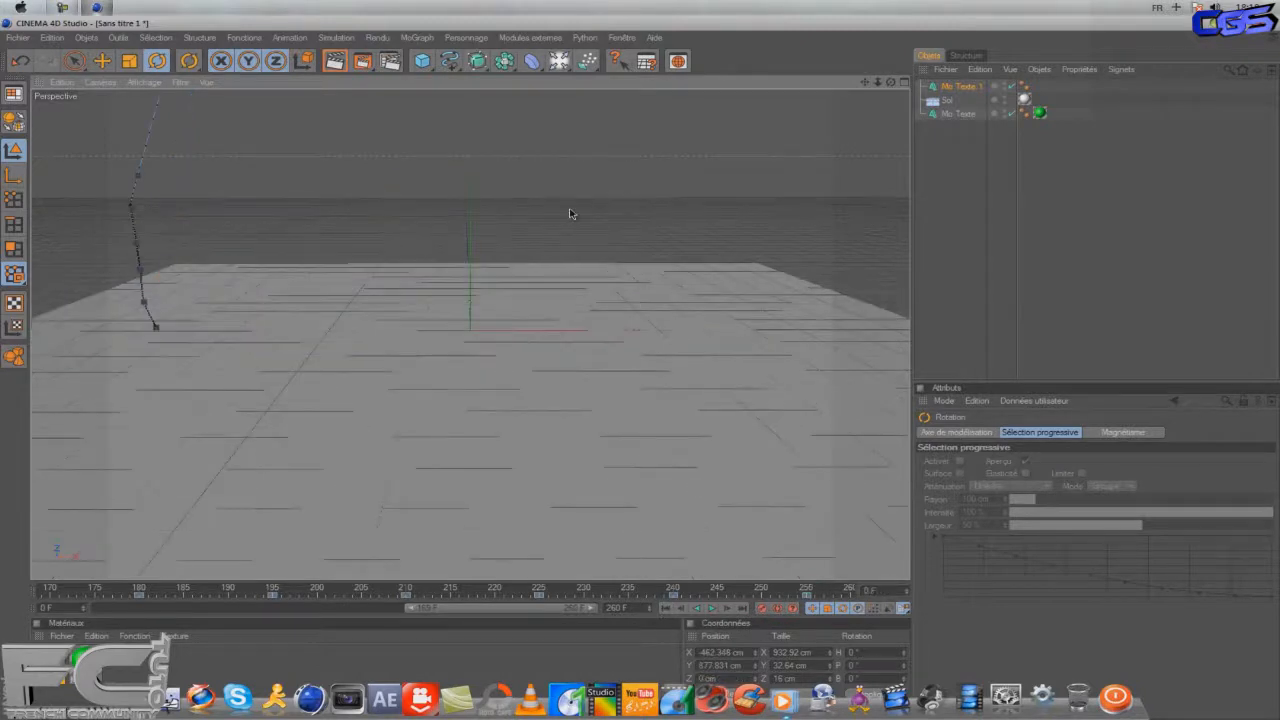